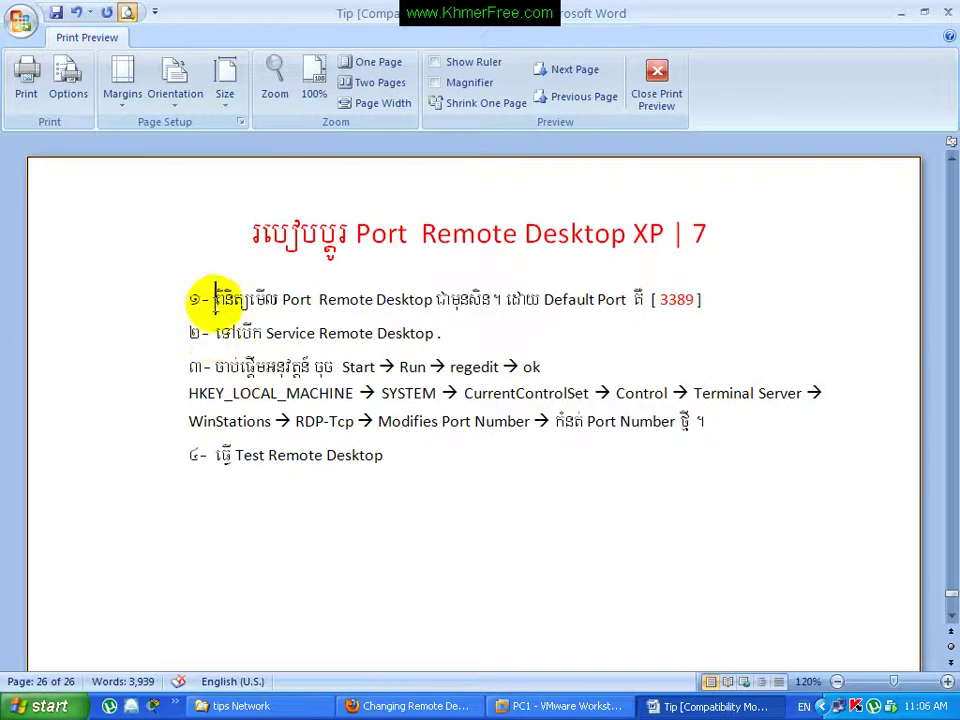
Step: Switch to VMware Workstation and bring up the PC2-Home virtual machine's desktop
click(530, 706)
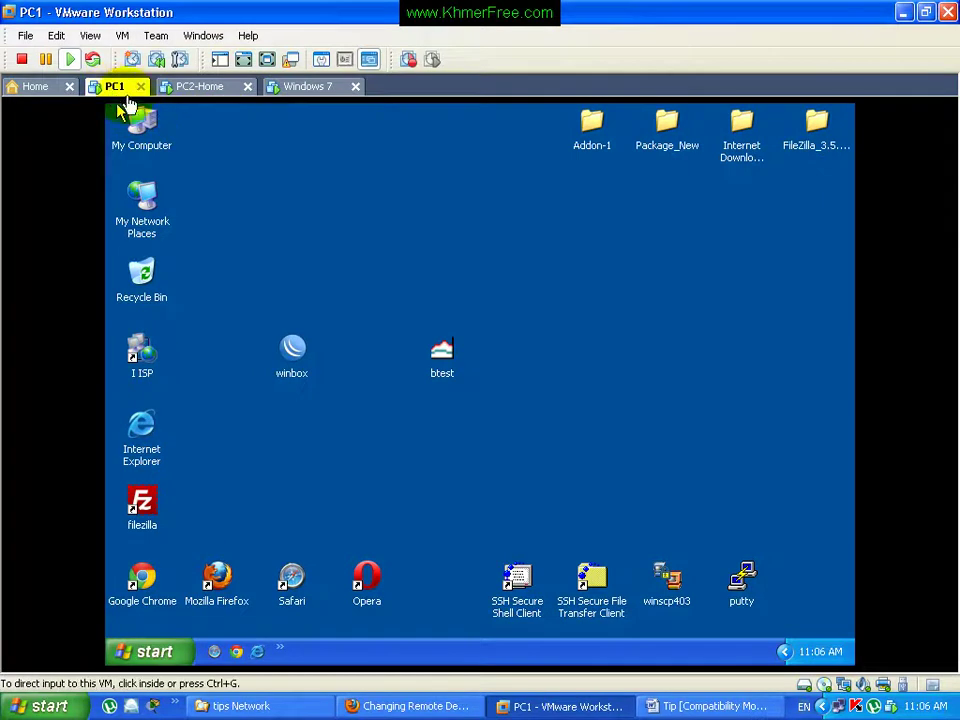
click(185, 88)
click(296, 88)
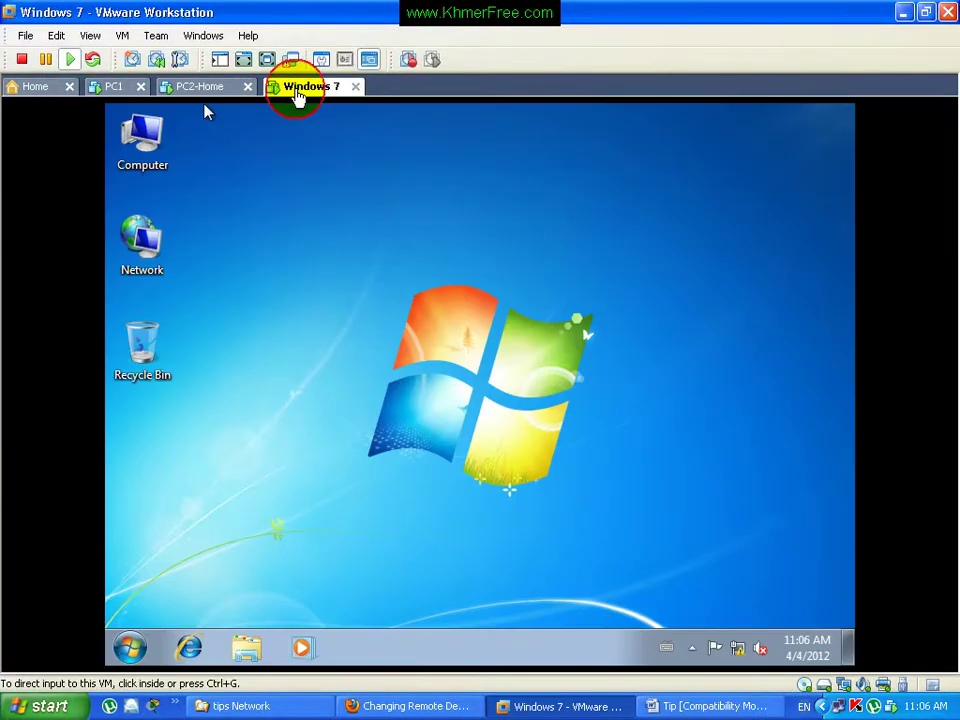
click(196, 90)
click(197, 92)
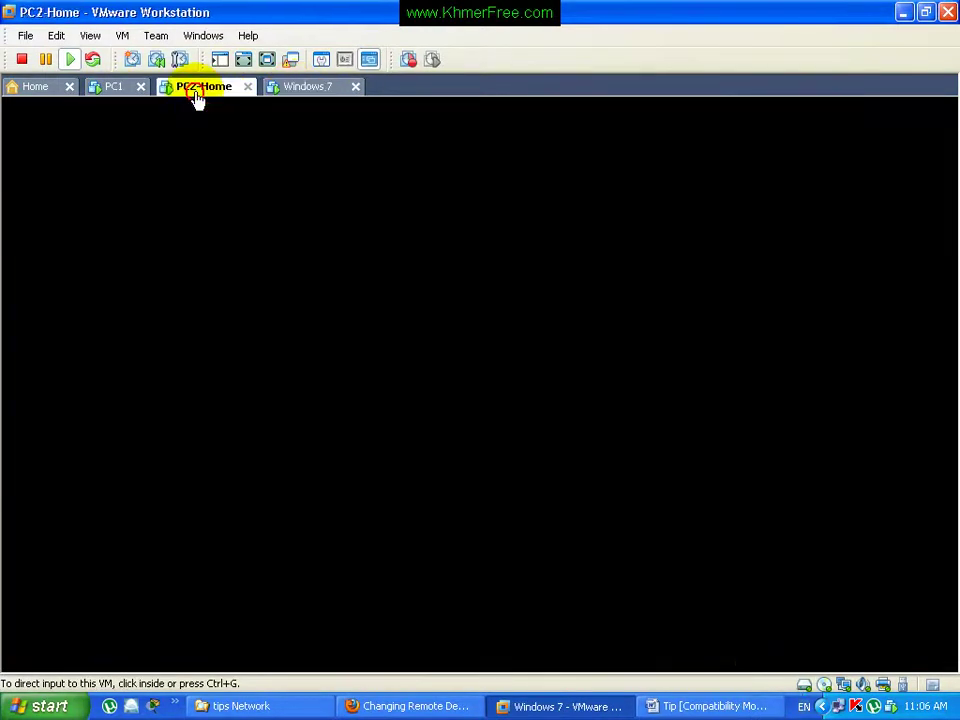
click(383, 300)
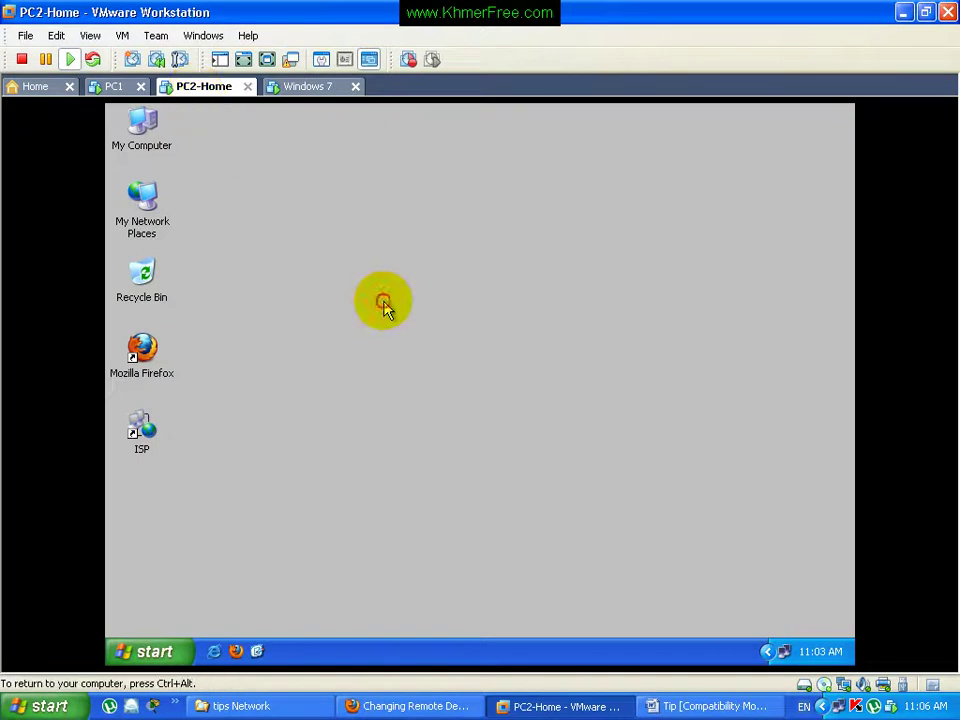
Step: Check which port the Remote Desktop exception uses in PC2-Home's Windows Firewall, then close the firewall settings
right_click(784, 652)
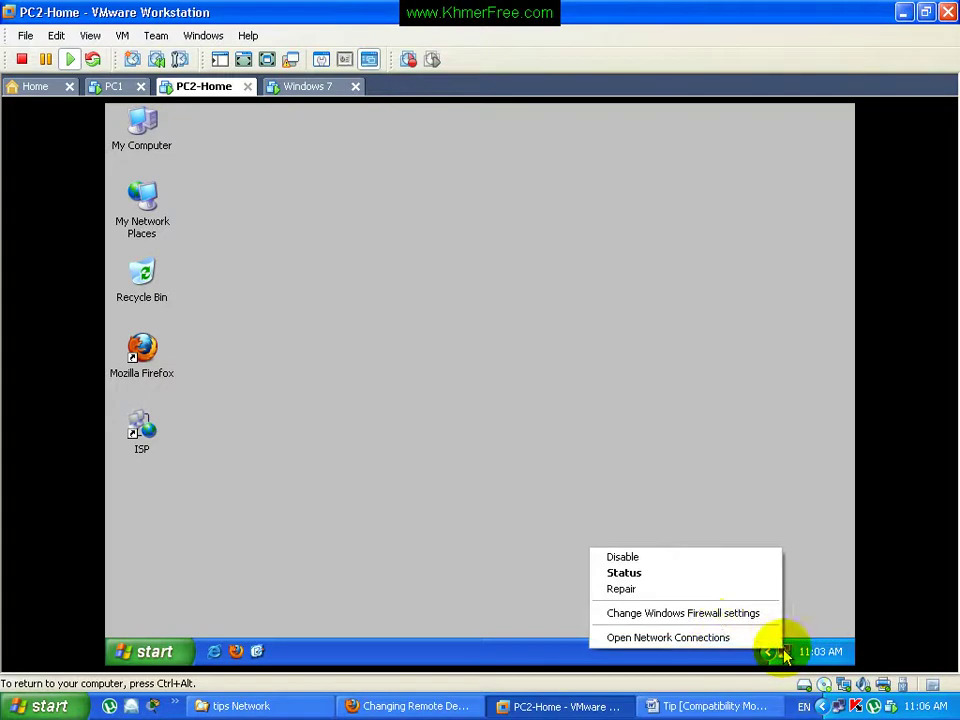
click(695, 616)
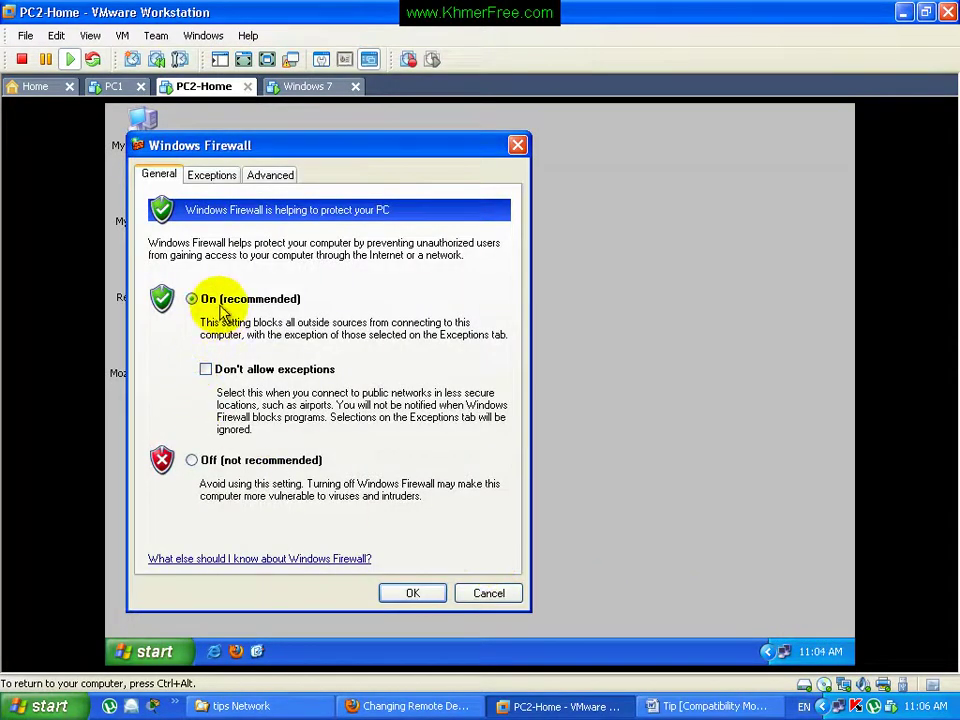
click(212, 178)
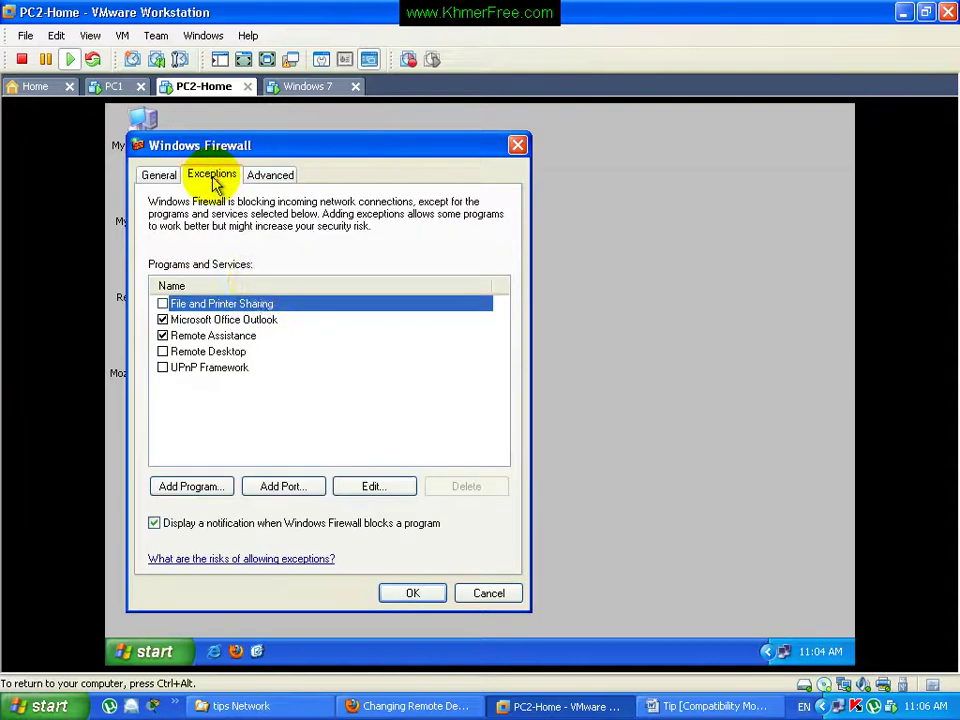
click(234, 353)
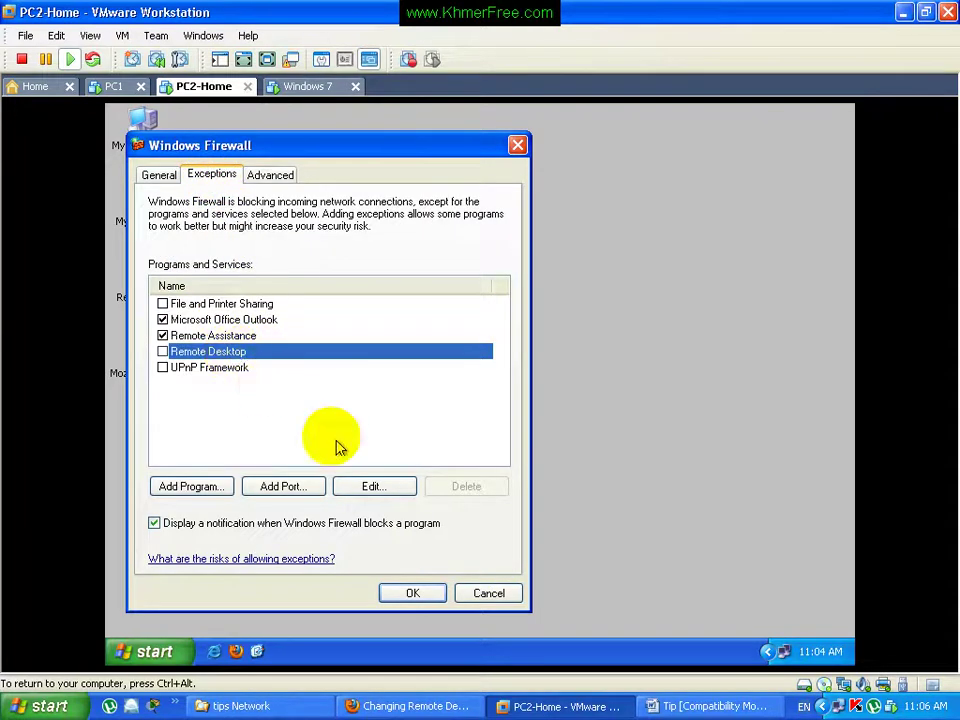
click(373, 485)
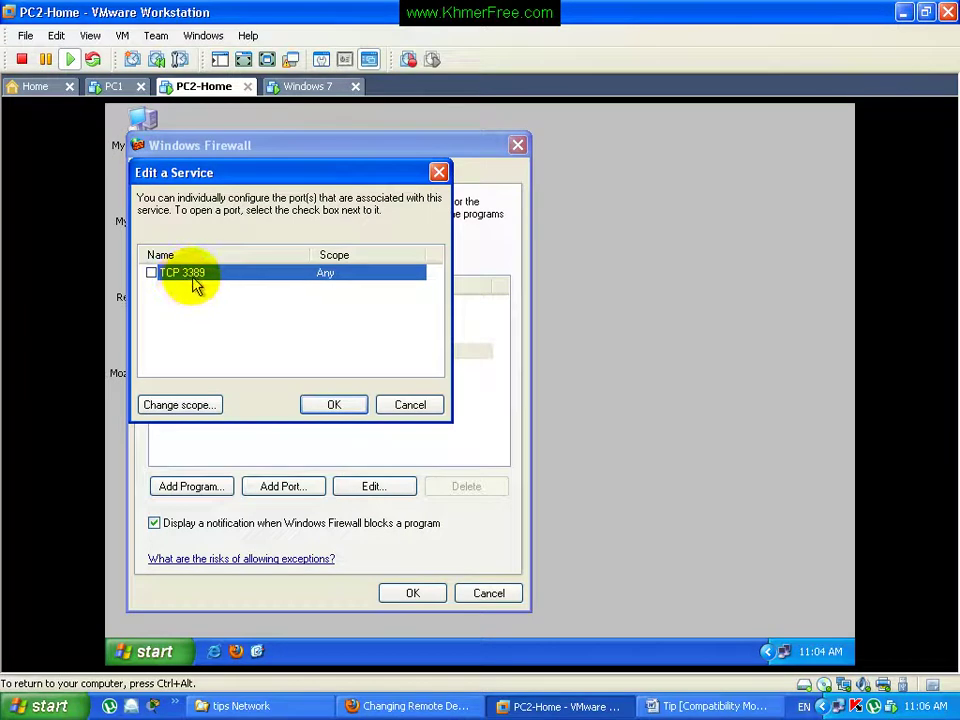
click(403, 404)
click(517, 145)
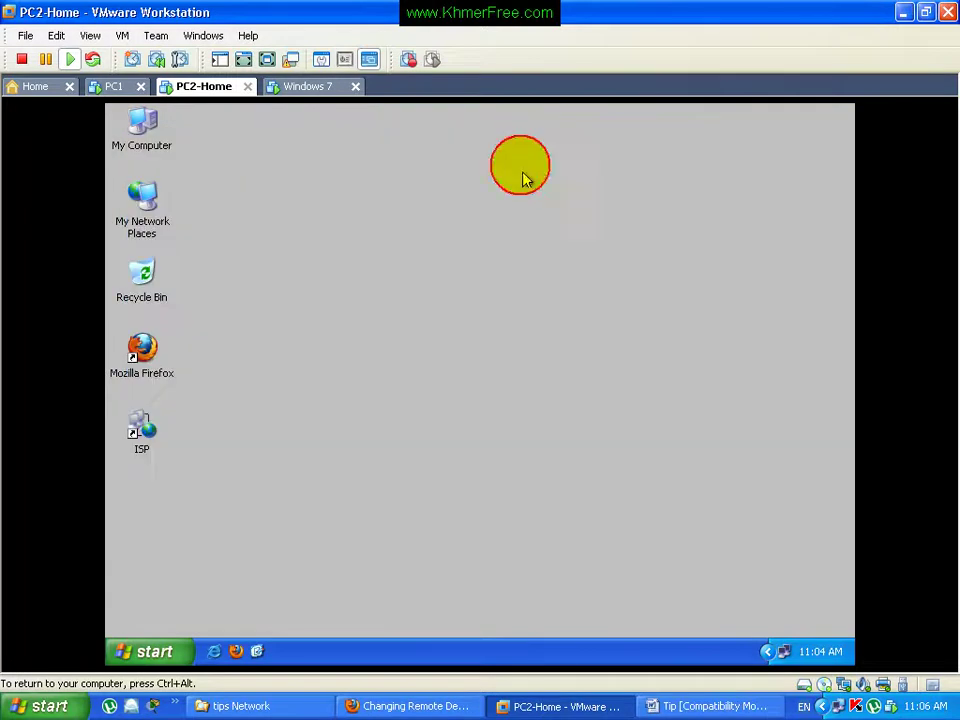
Step: Allow users to connect remotely to PC2-Home in its System Properties and confirm the setting
right_click(143, 128)
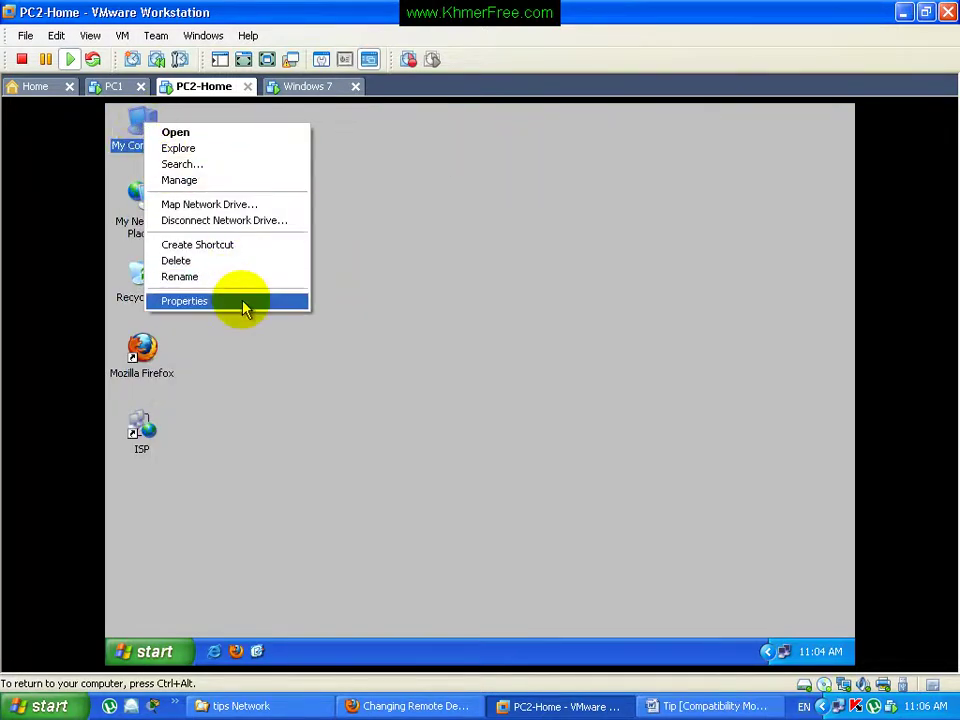
click(243, 303)
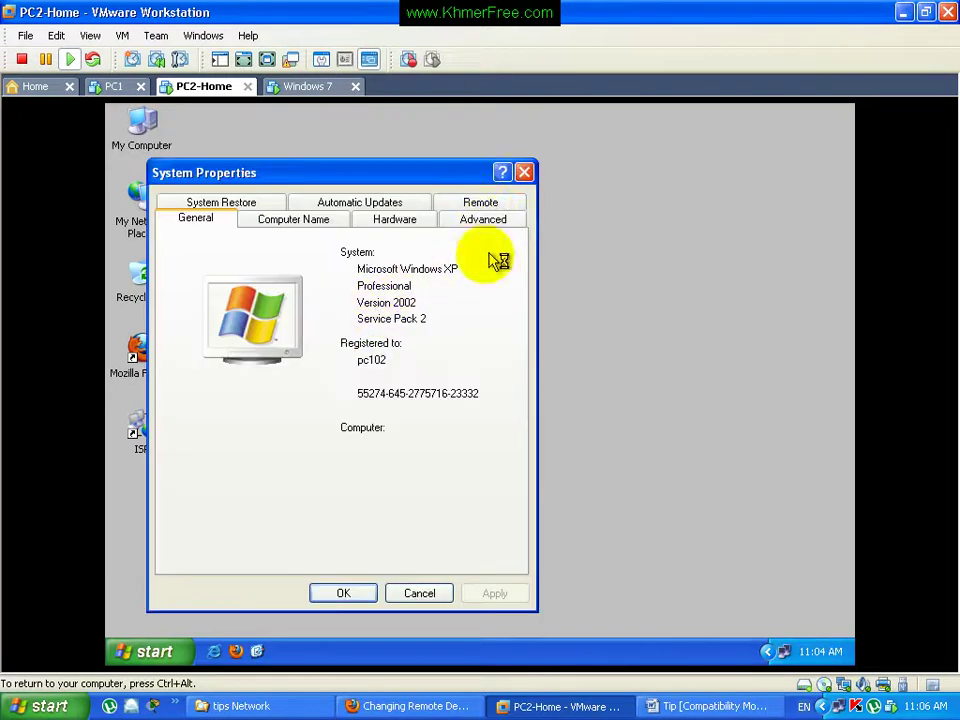
click(493, 206)
drag(488, 167, 597, 133)
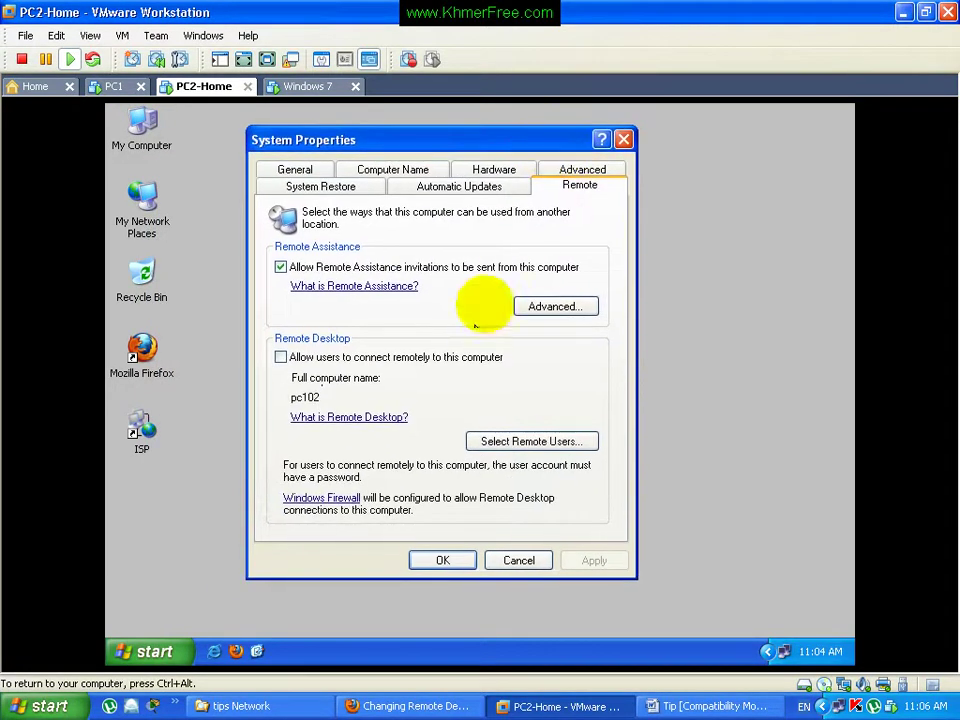
click(326, 360)
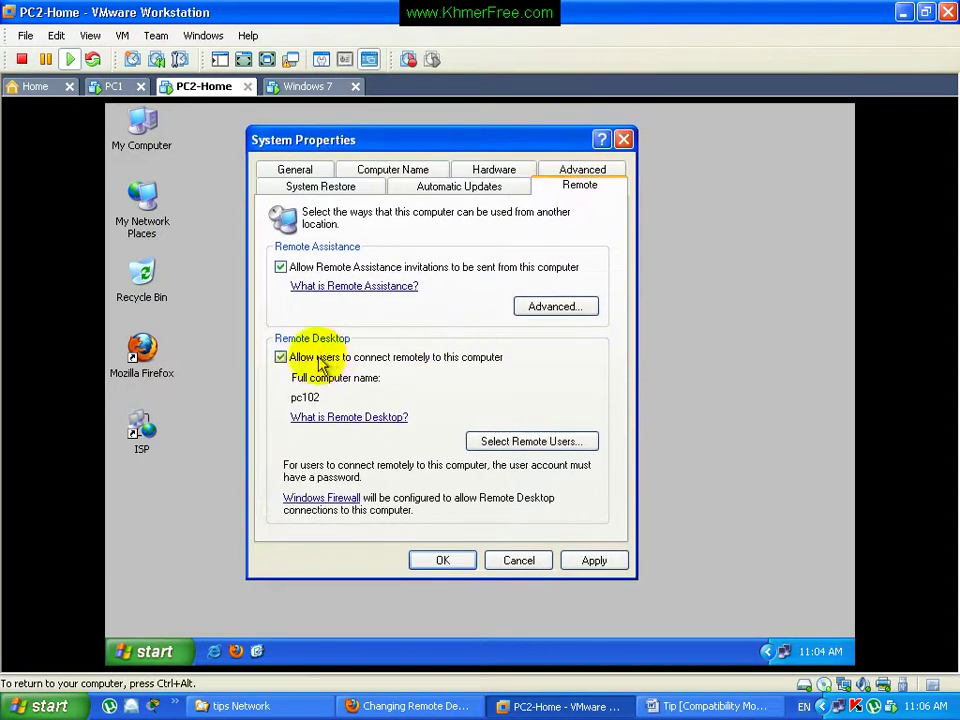
click(449, 561)
click(538, 549)
Step: Look up the IP address of PC2-Home in its Local Area Connection status details
double_click(783, 653)
click(390, 222)
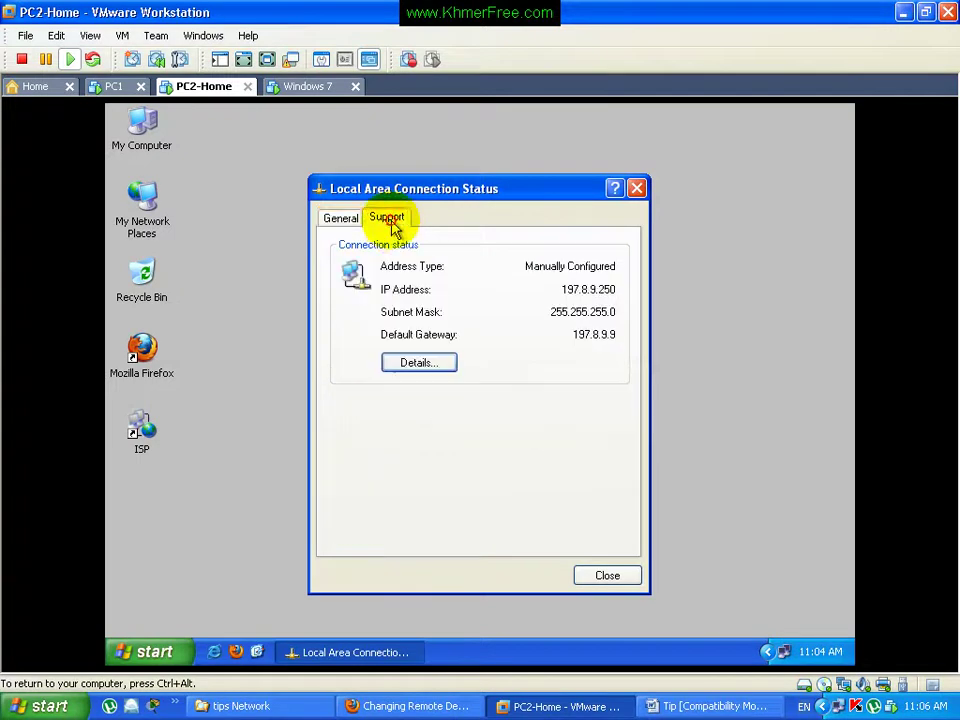
drag(467, 189, 574, 160)
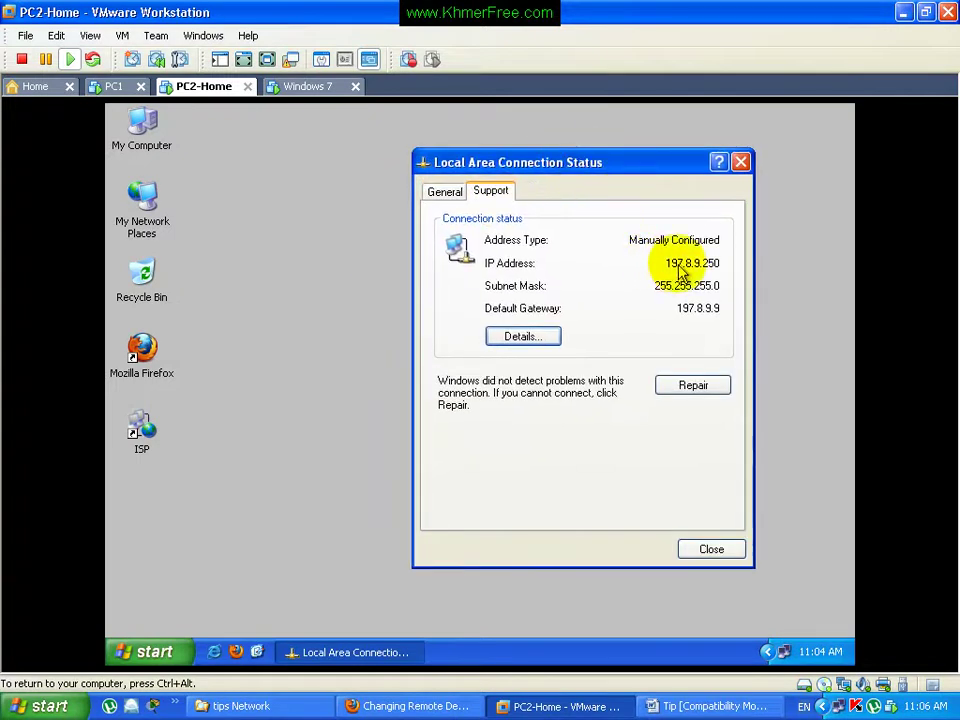
drag(668, 168, 742, 143)
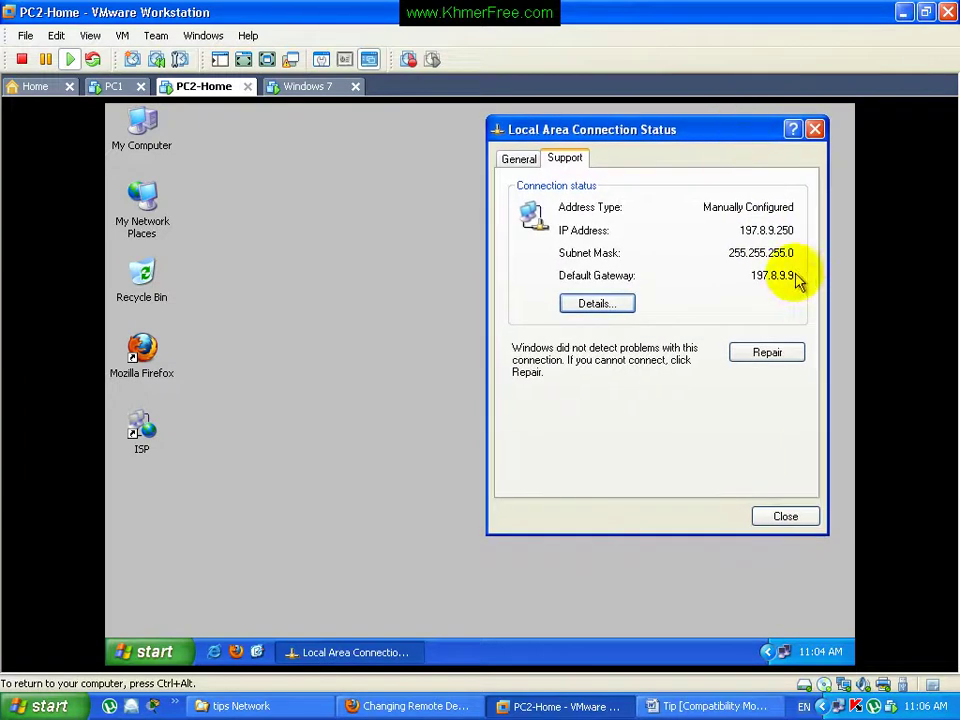
Step: Look up the IP address of the PC1 virtual machine in its Local Area Connection status details
click(112, 87)
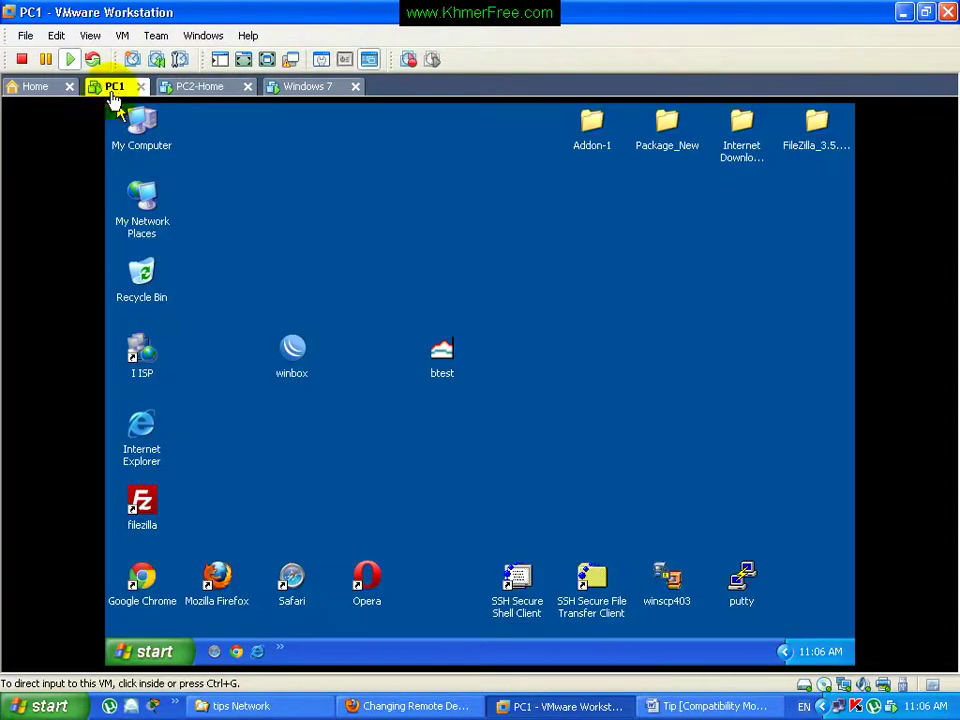
right_click(139, 209)
click(200, 370)
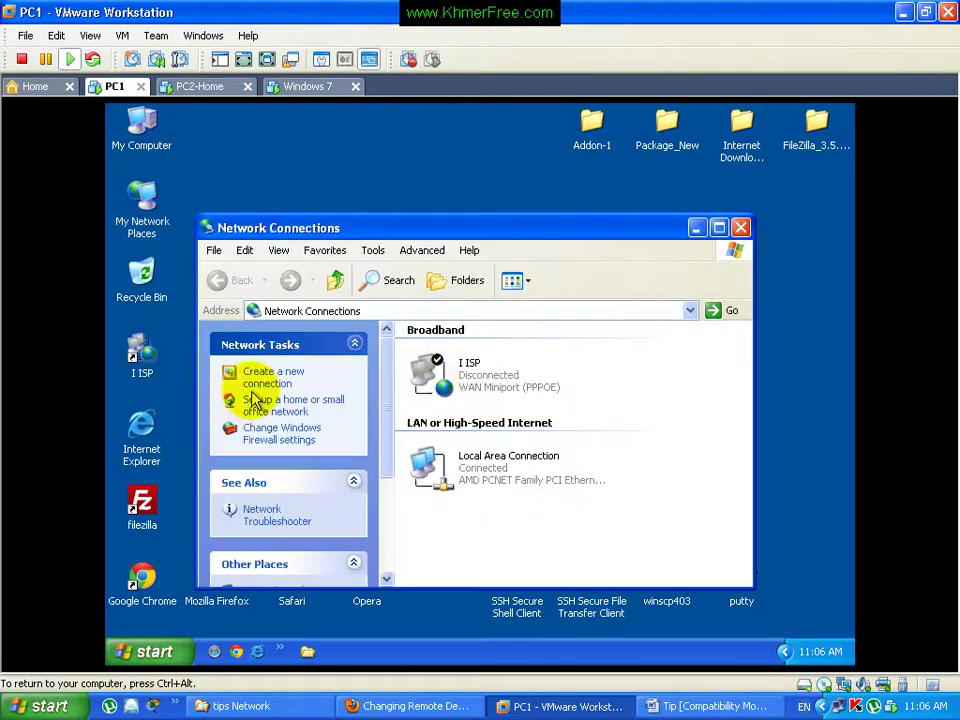
double_click(464, 470)
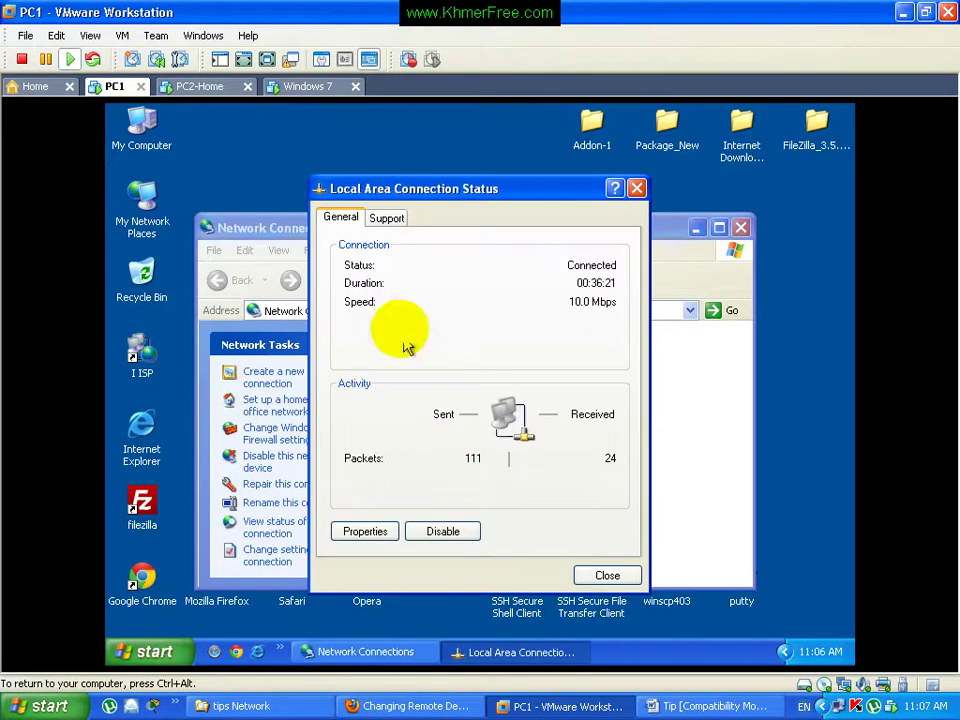
click(387, 217)
click(740, 228)
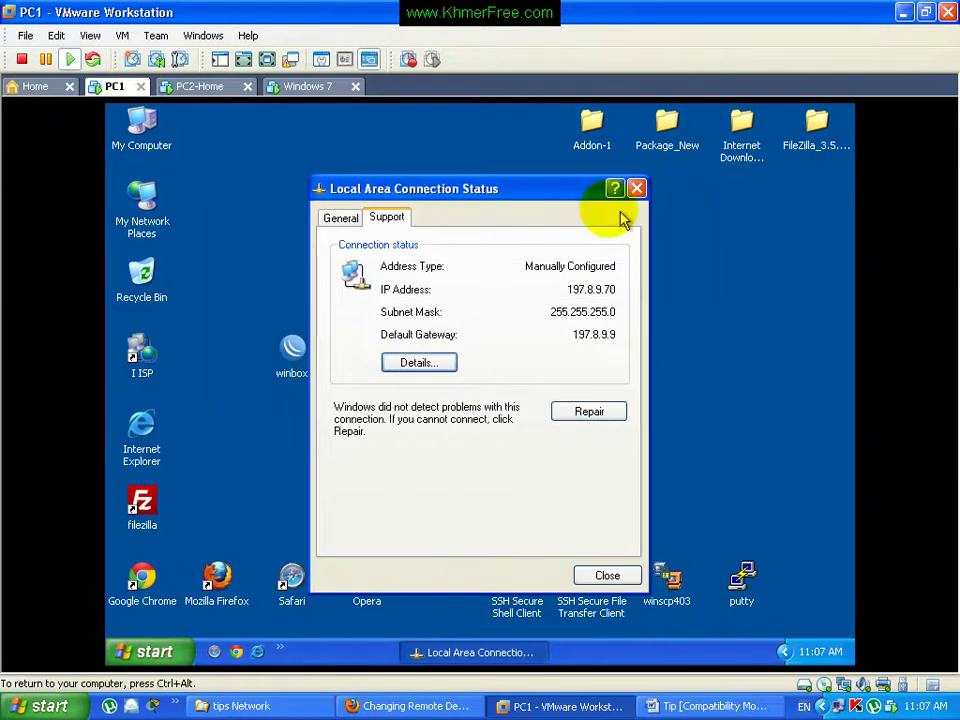
drag(564, 189, 729, 199)
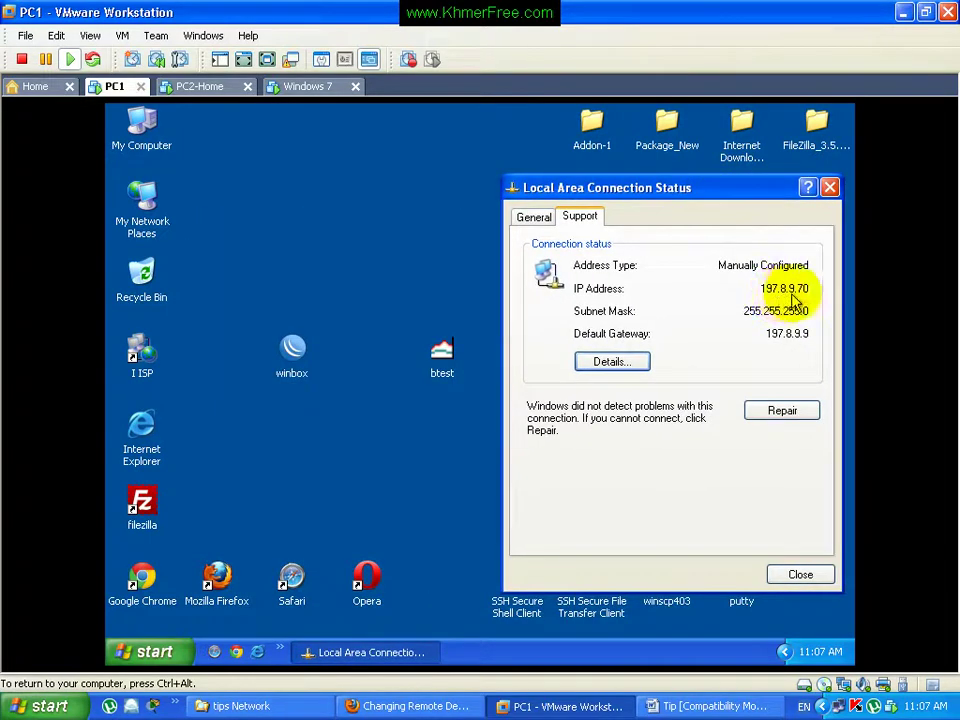
Step: Open a Command Prompt on PC1 and ping PC2-Home at 197.8.9.250
click(374, 275)
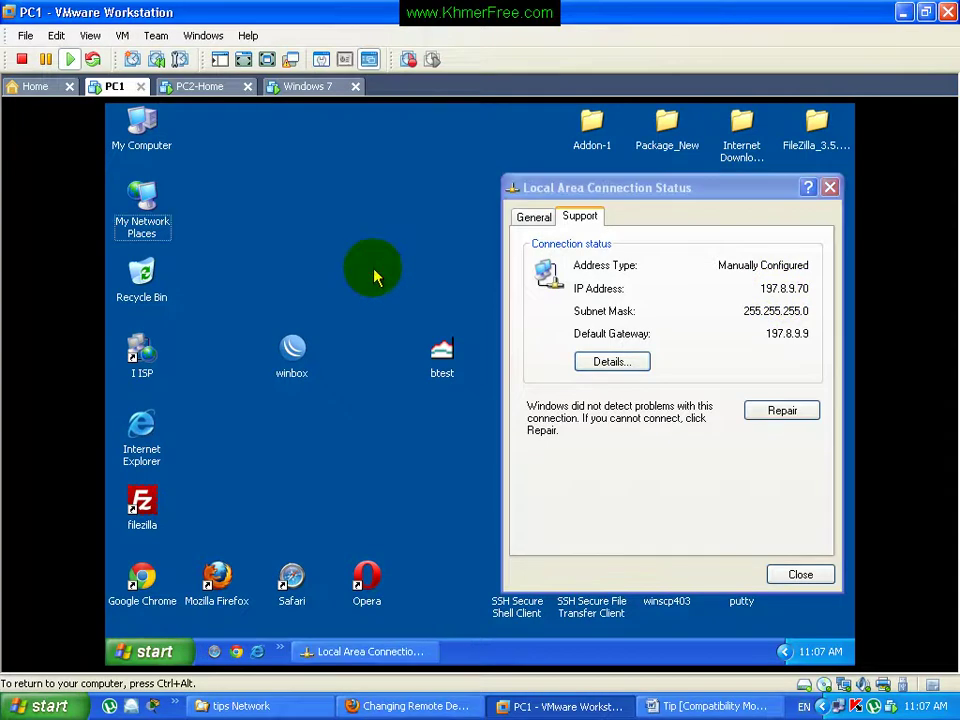
key(super+r)
key(Return)
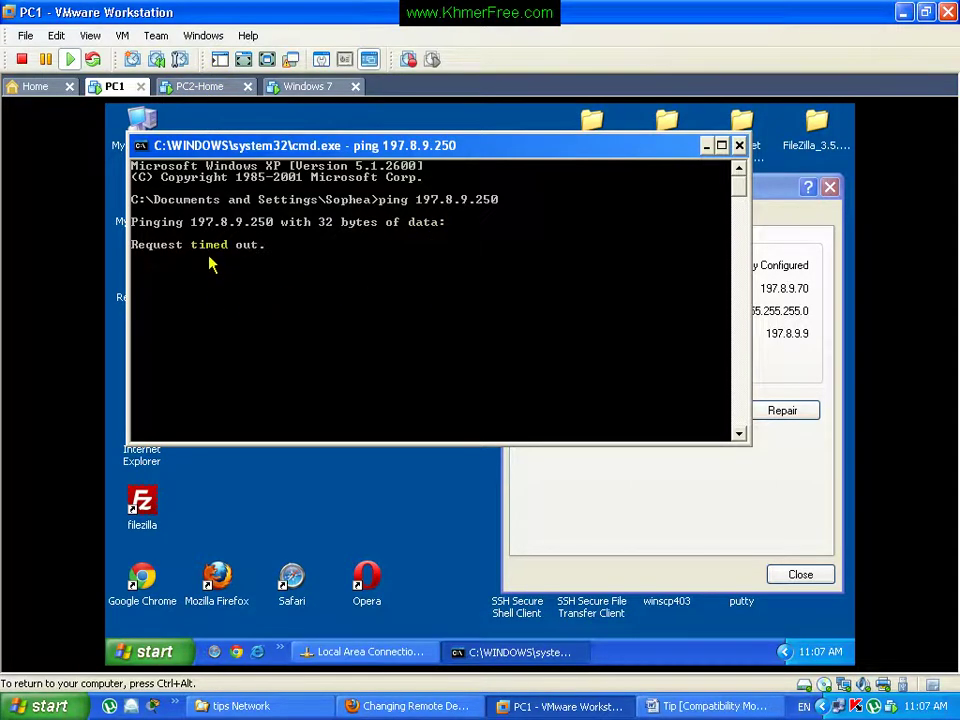
Step: Enable the File and Printer Sharing exception in PC2-Home's Windows Firewall and apply it
click(192, 86)
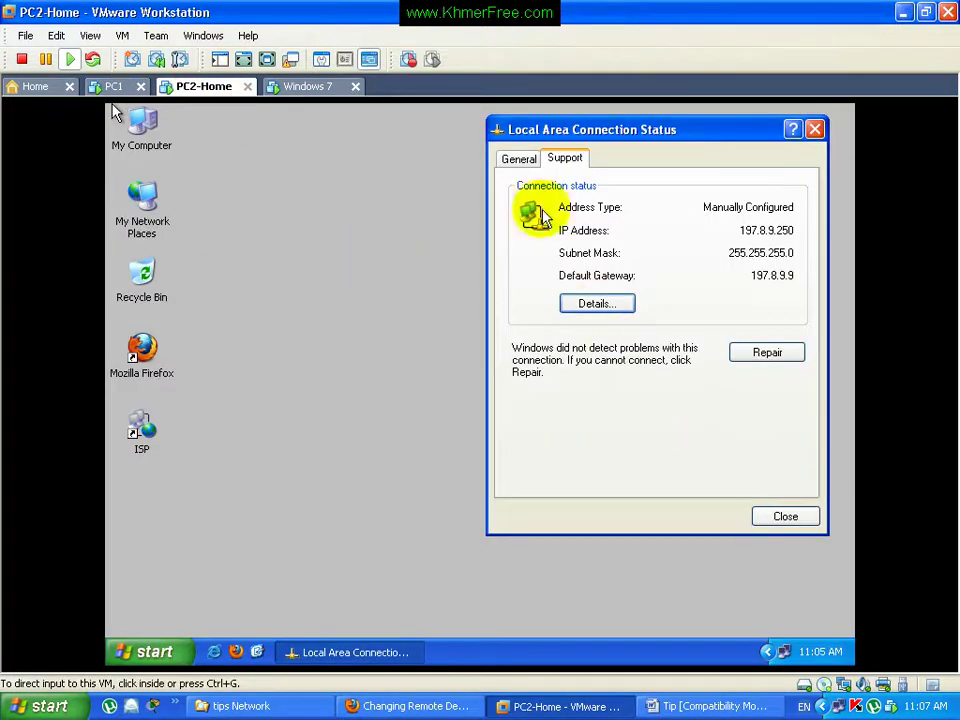
click(524, 160)
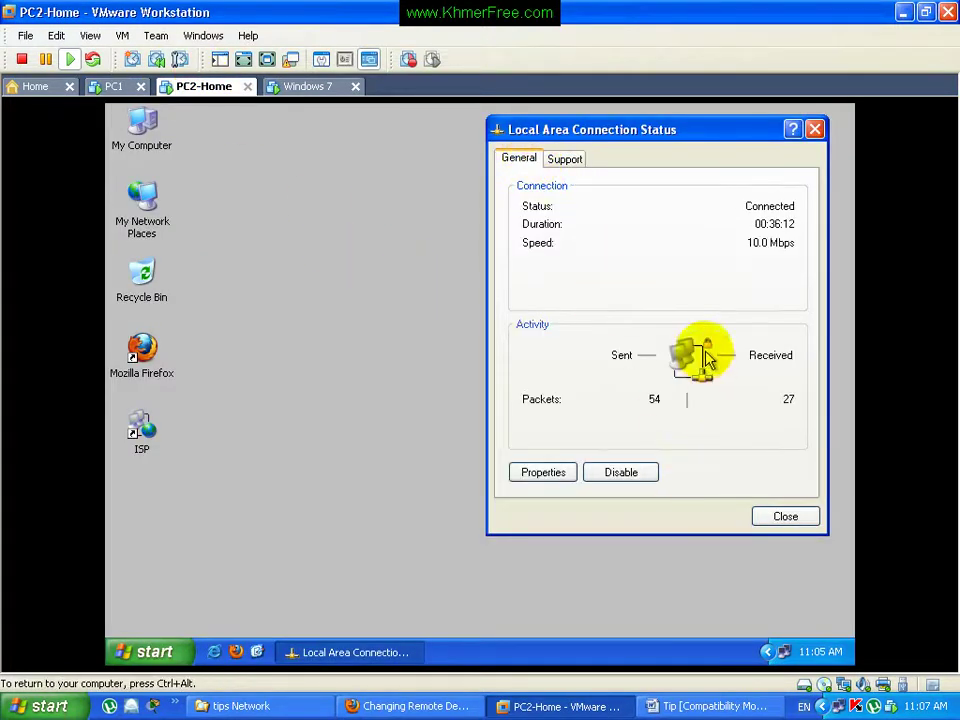
right_click(785, 652)
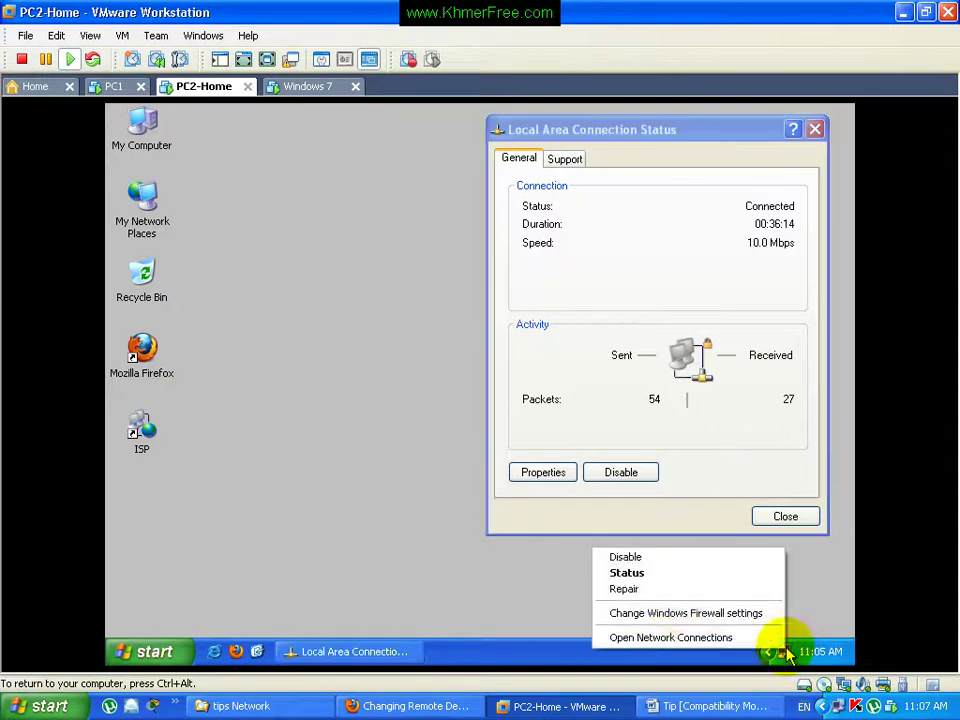
click(688, 614)
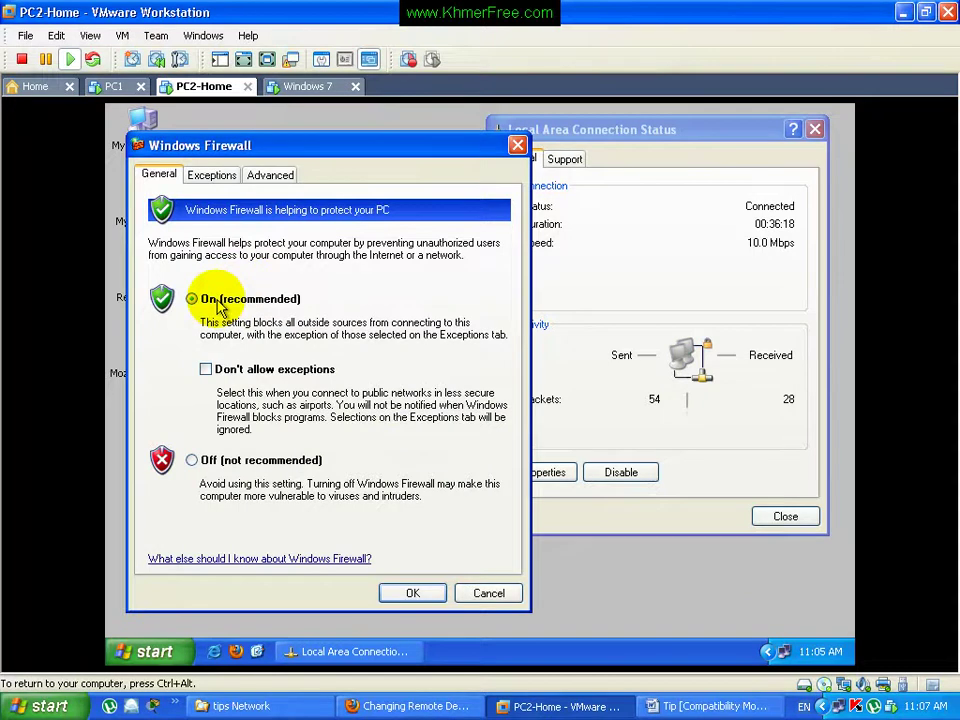
click(209, 174)
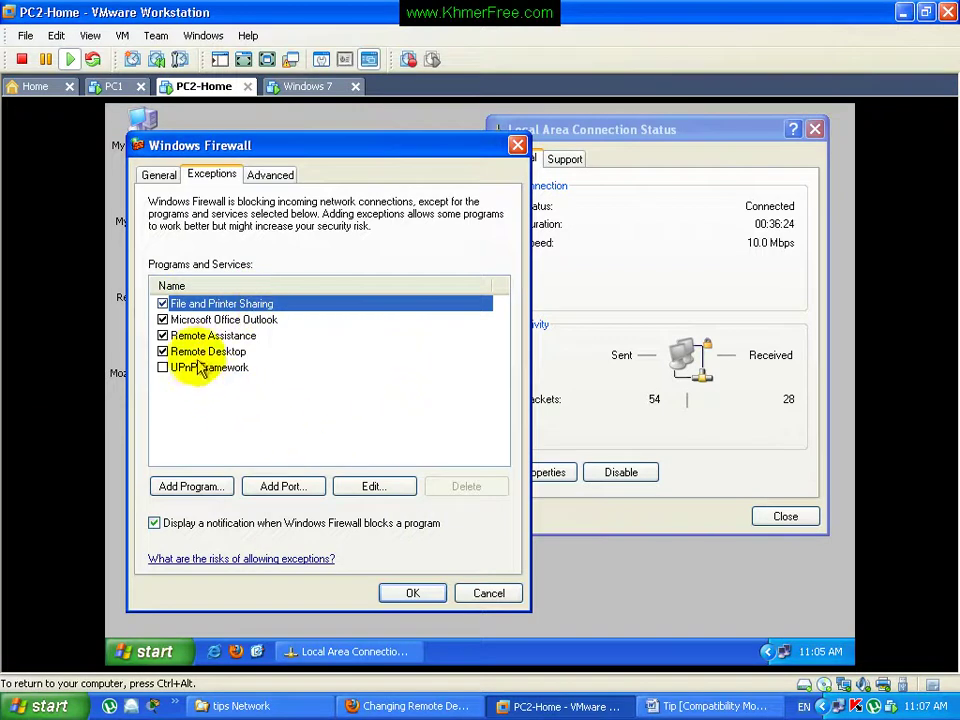
click(412, 593)
Step: Recheck PC2-Home's connection details and ping 197.8.9.250 again from PC1's Command Prompt
click(566, 160)
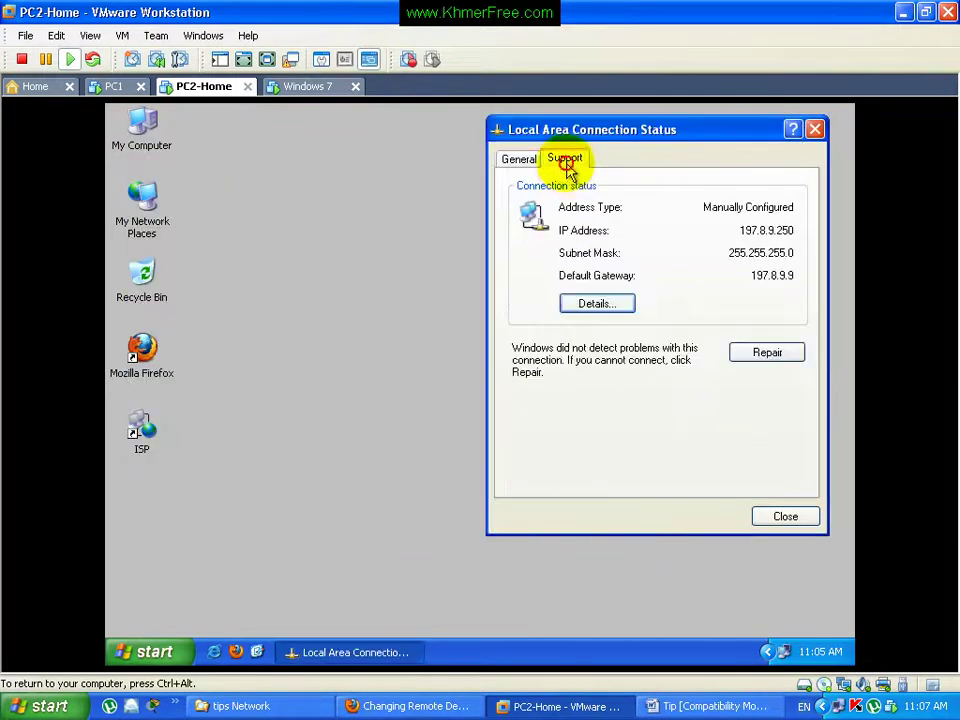
click(512, 161)
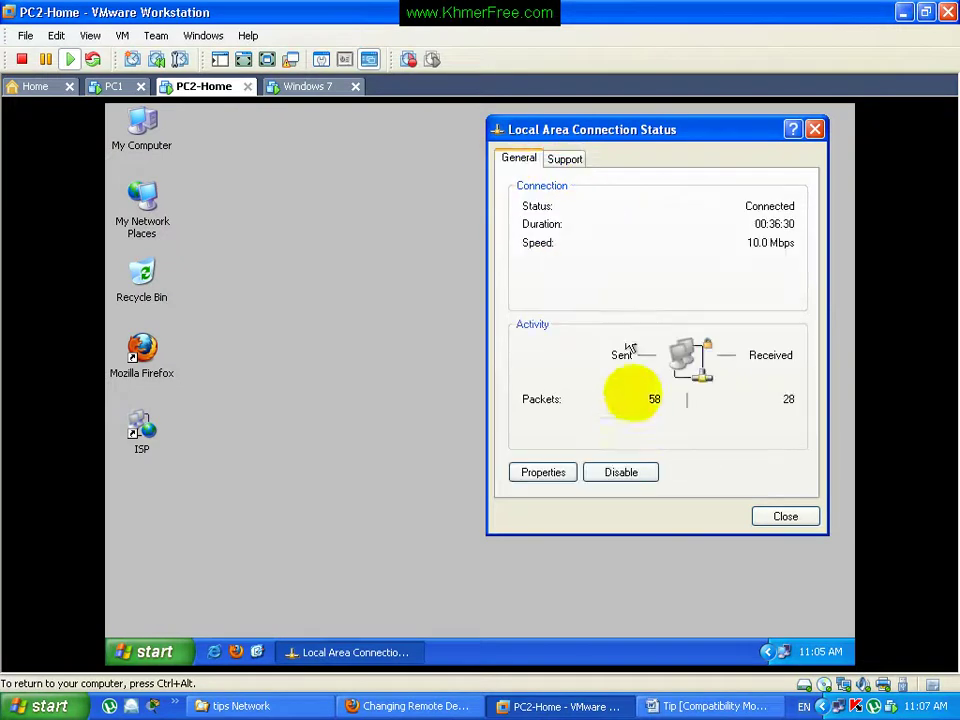
click(566, 165)
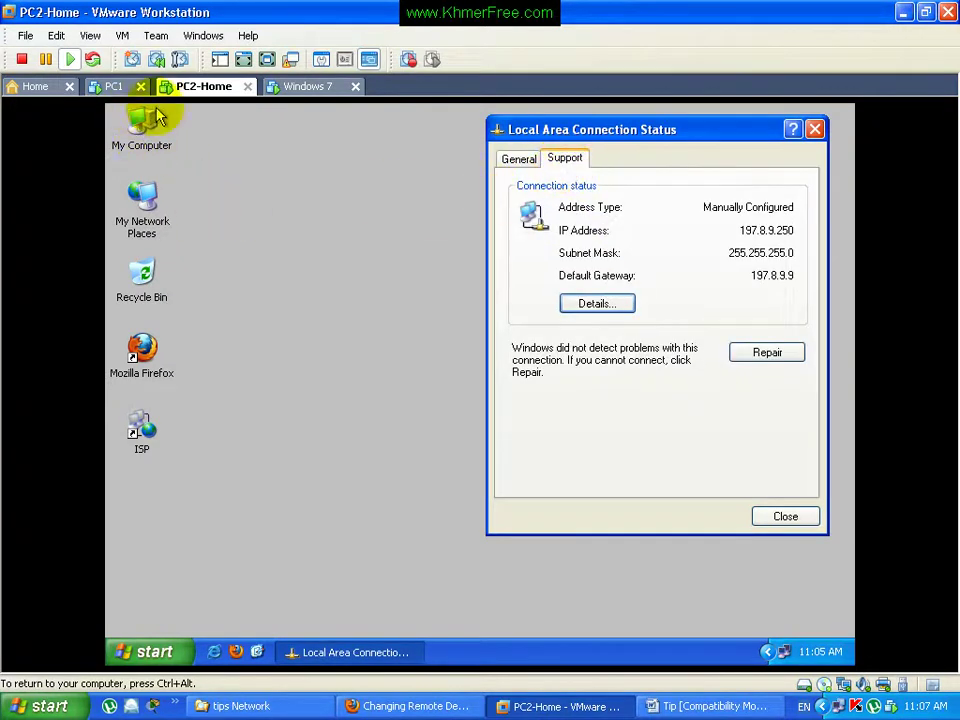
click(112, 84)
click(389, 355)
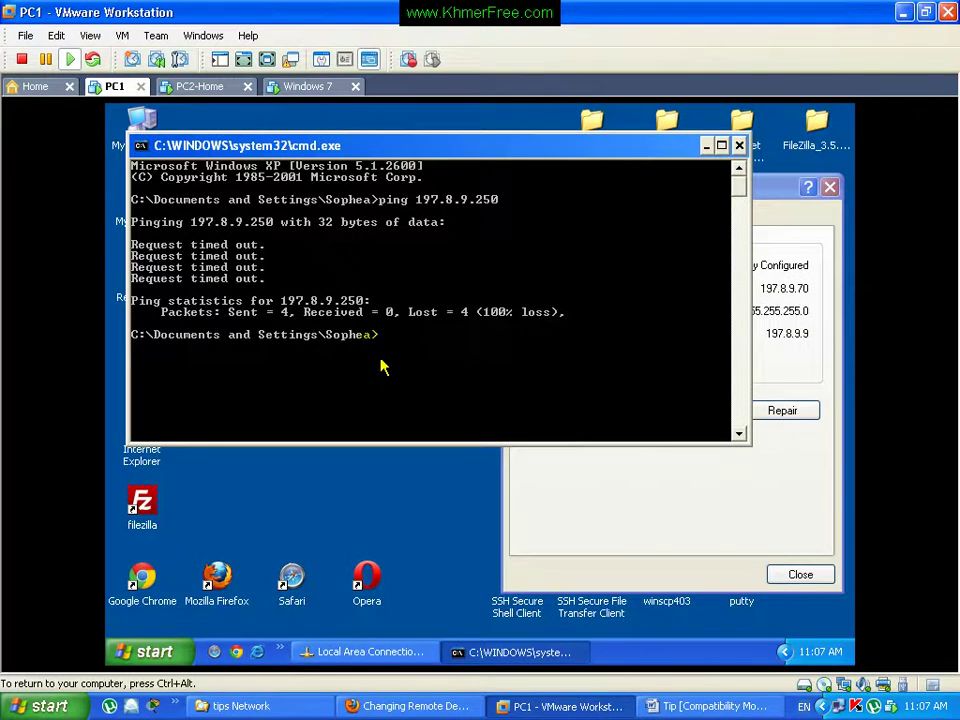
key(Return)
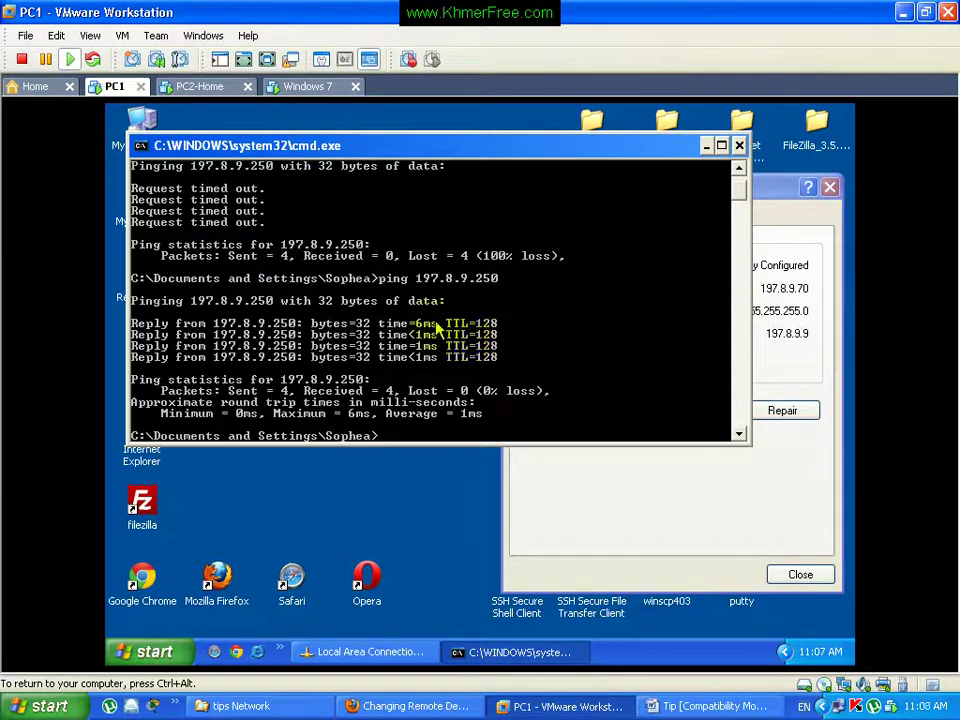
key(super)
click(375, 586)
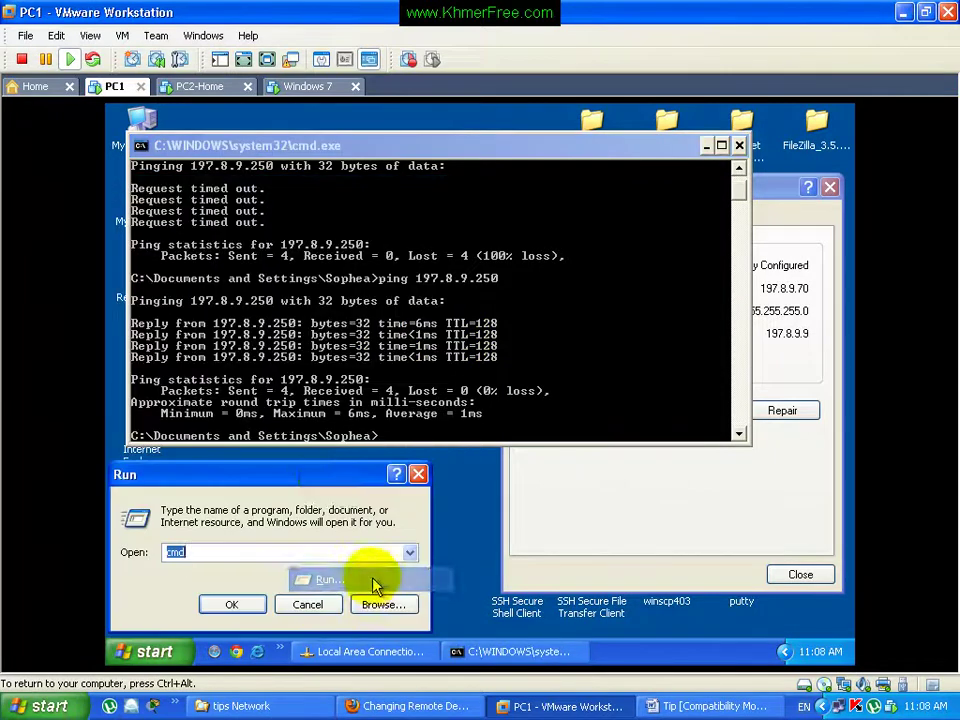
drag(320, 476, 489, 195)
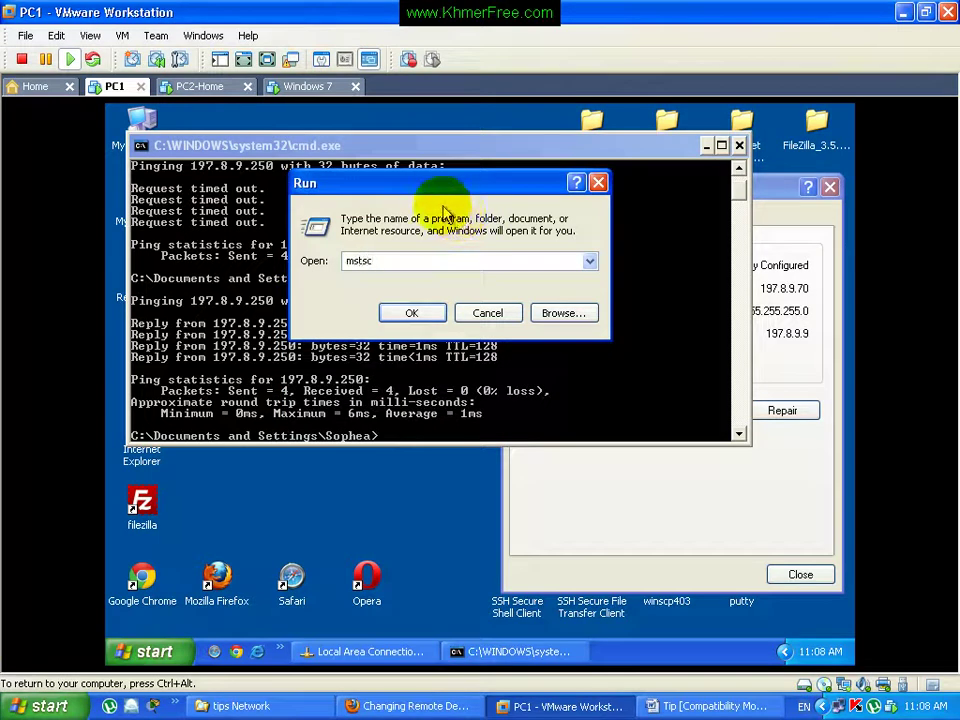
click(404, 313)
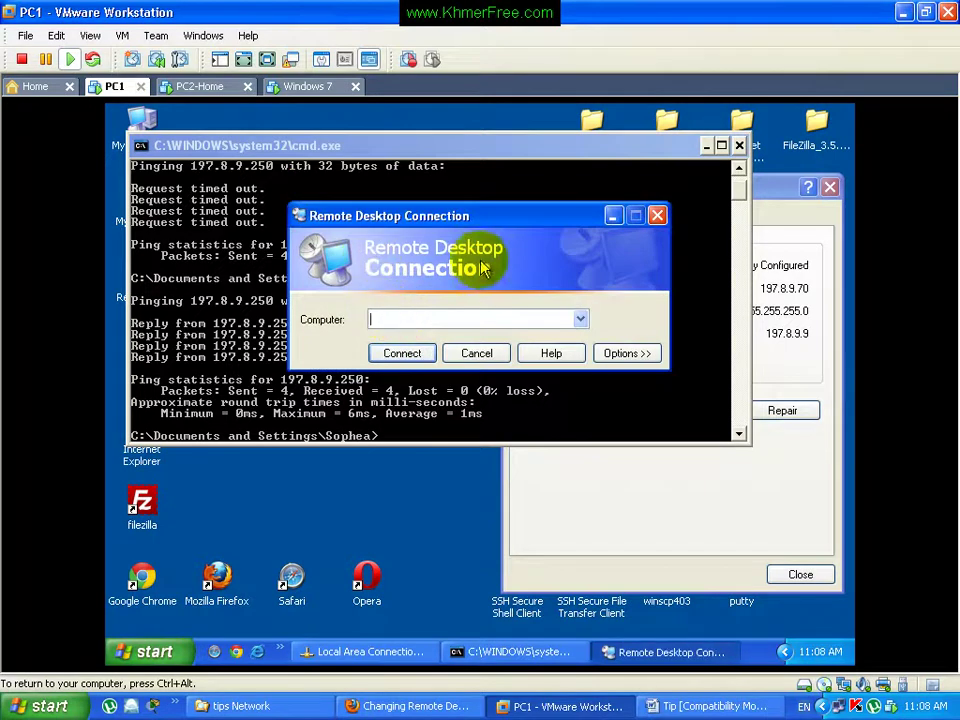
click(476, 352)
Step: Launch Remote Desktop Connection on PC1 and connect to the computer at 197.8.9.250
key(super)
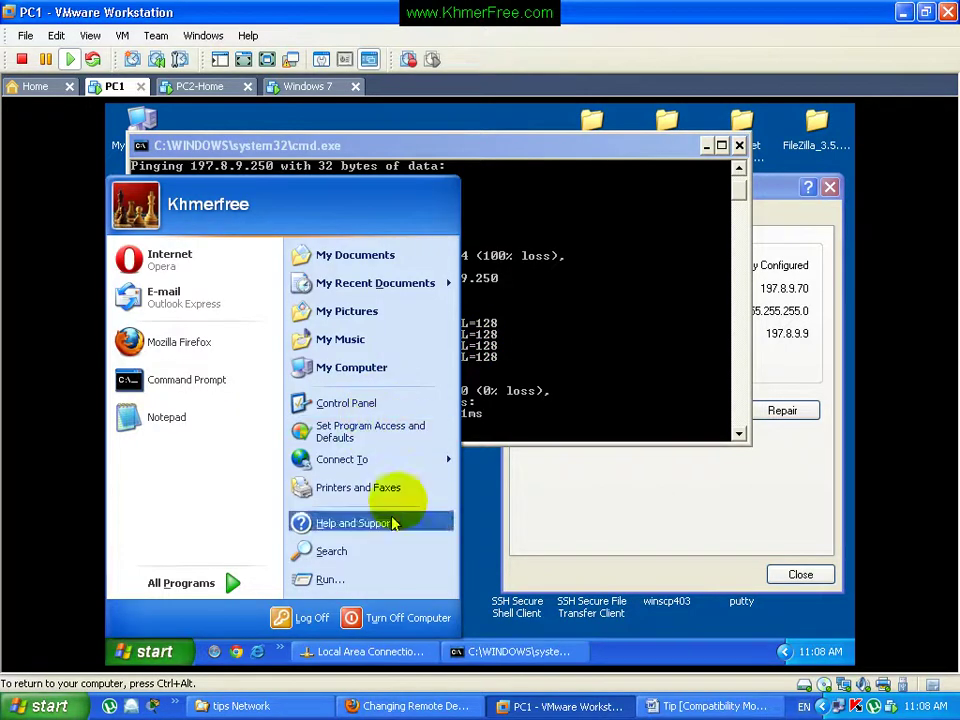
click(252, 578)
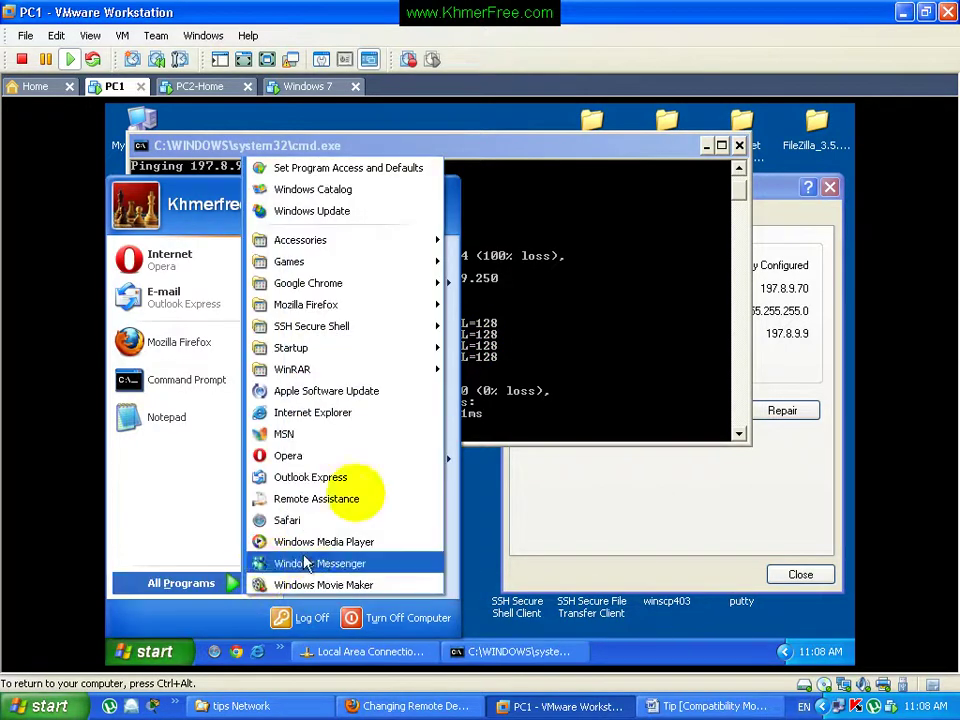
mouse_move(388, 252)
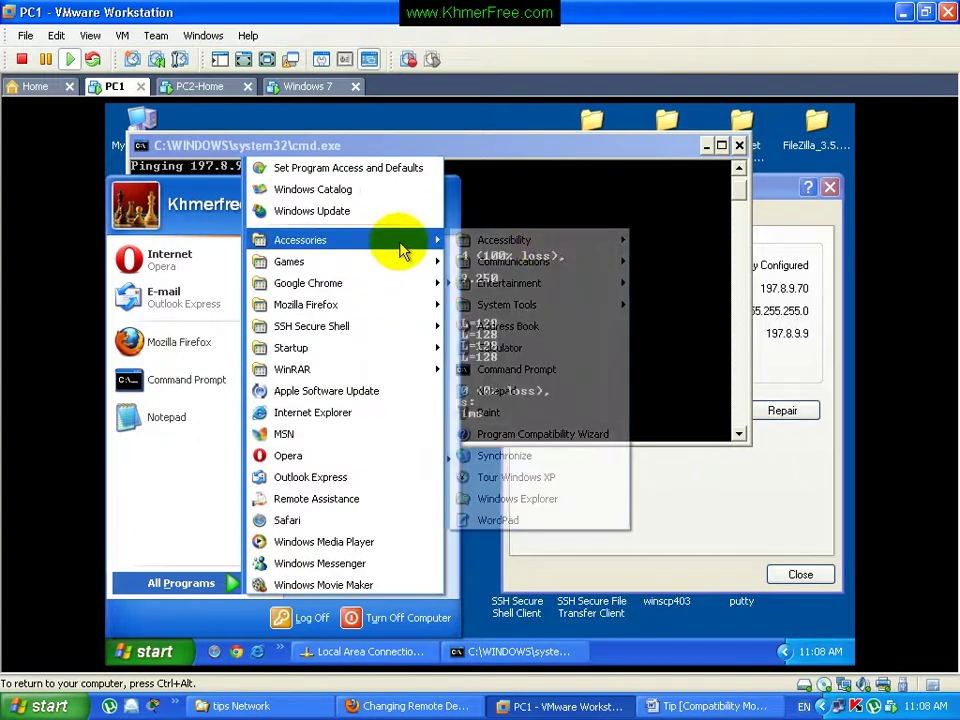
mouse_move(565, 274)
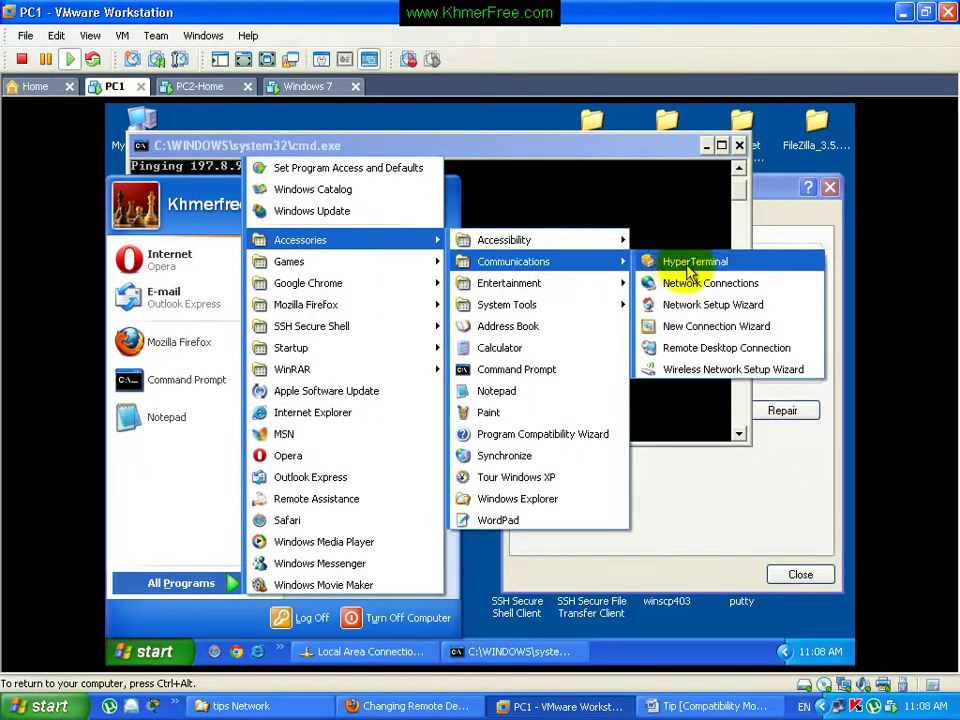
click(690, 352)
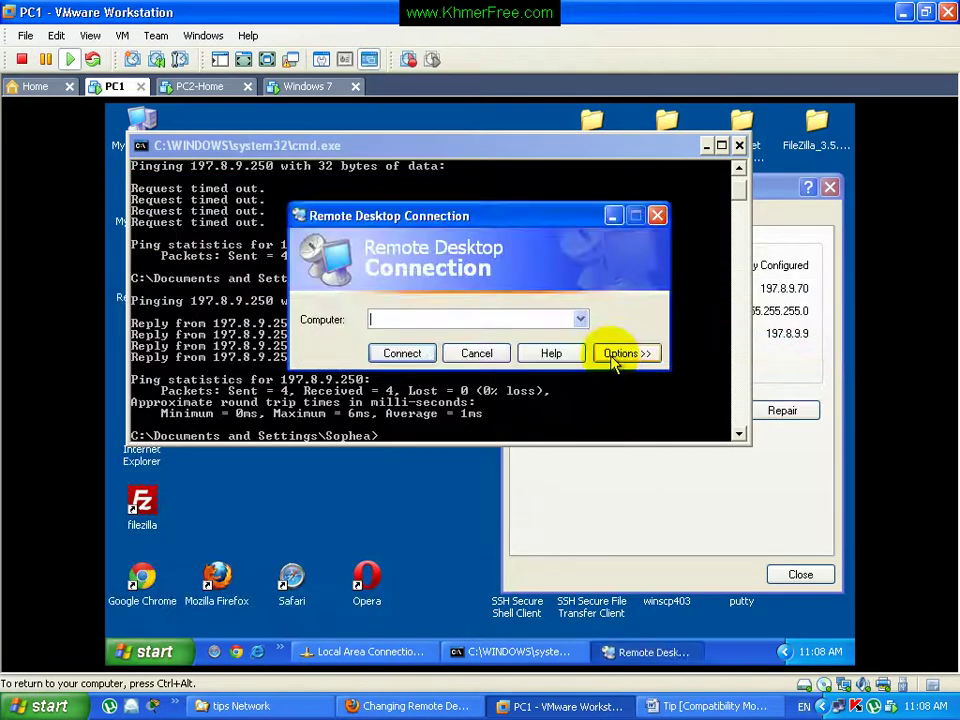
drag(493, 221, 470, 339)
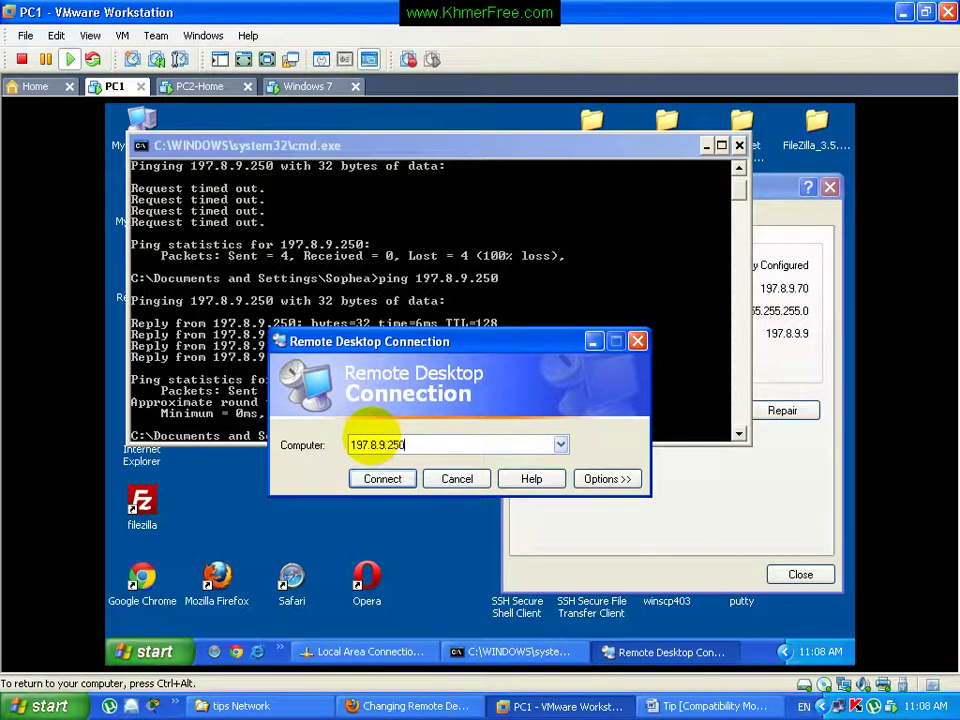
click(386, 479)
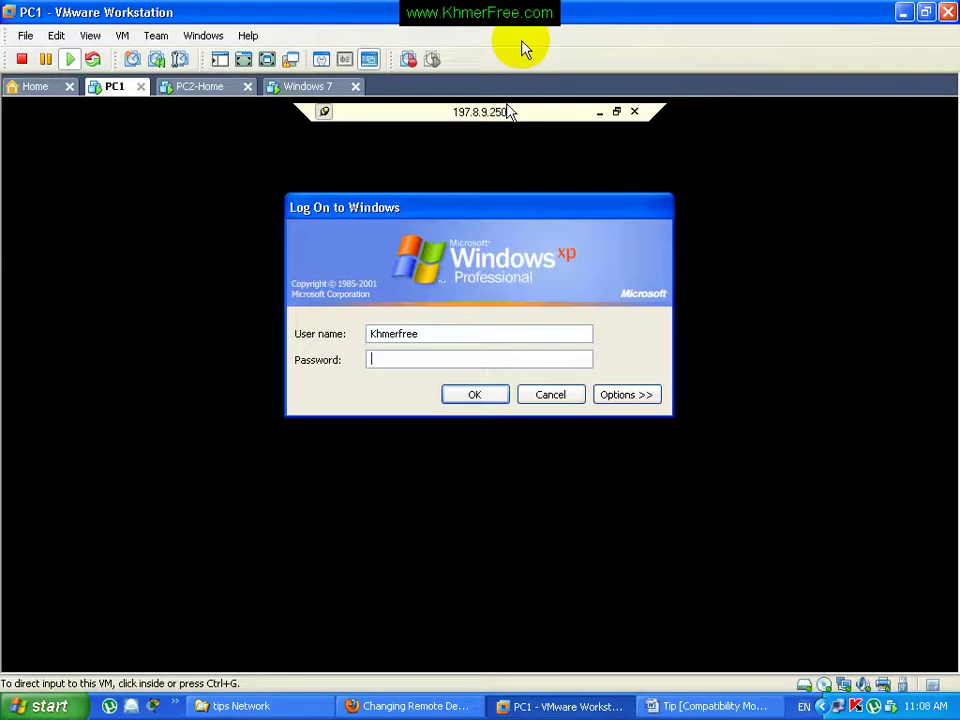
Step: Cancel the Windows logon of the remote session and return to PC1's desktop
click(514, 221)
key(ctrl+alt)
click(380, 274)
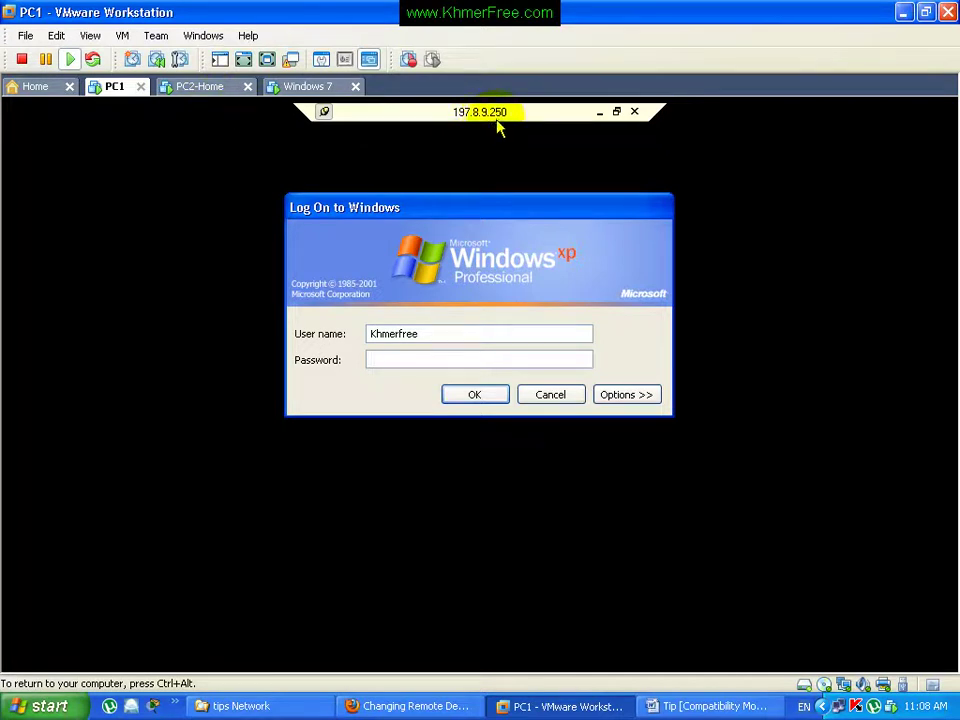
click(550, 394)
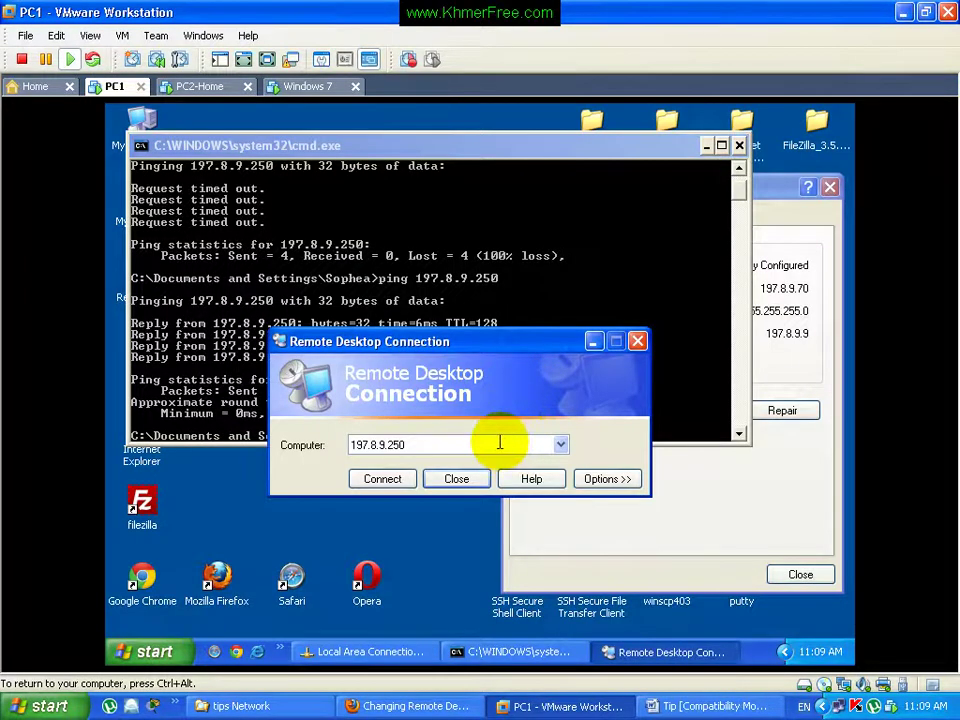
Step: Switch to the Word notes and review the regedit instructions and registry path for the Remote Desktop port number
click(199, 87)
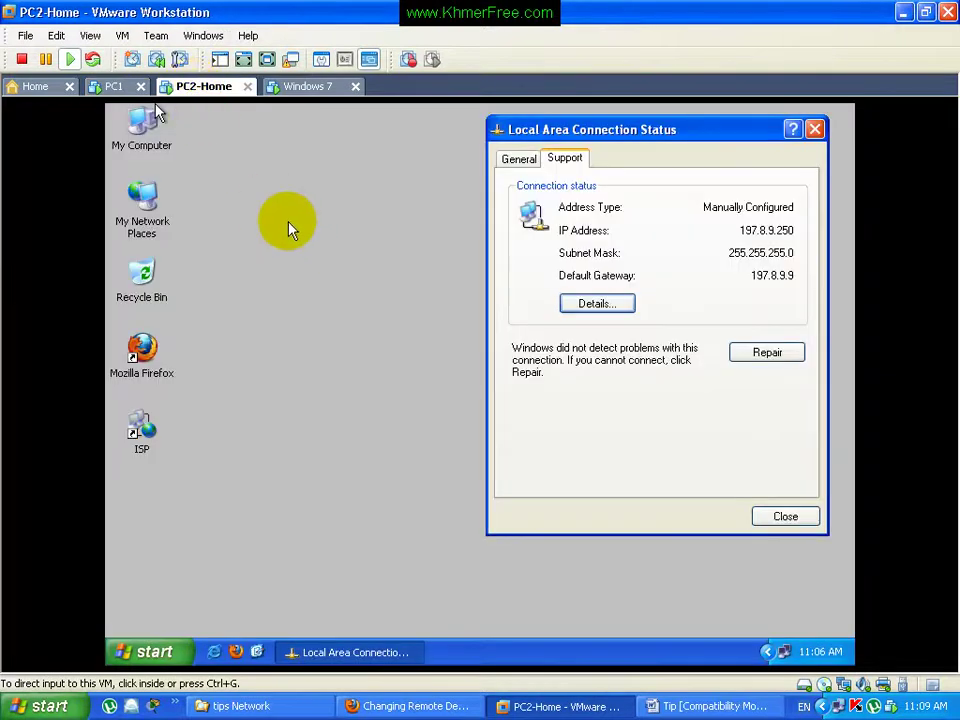
click(708, 706)
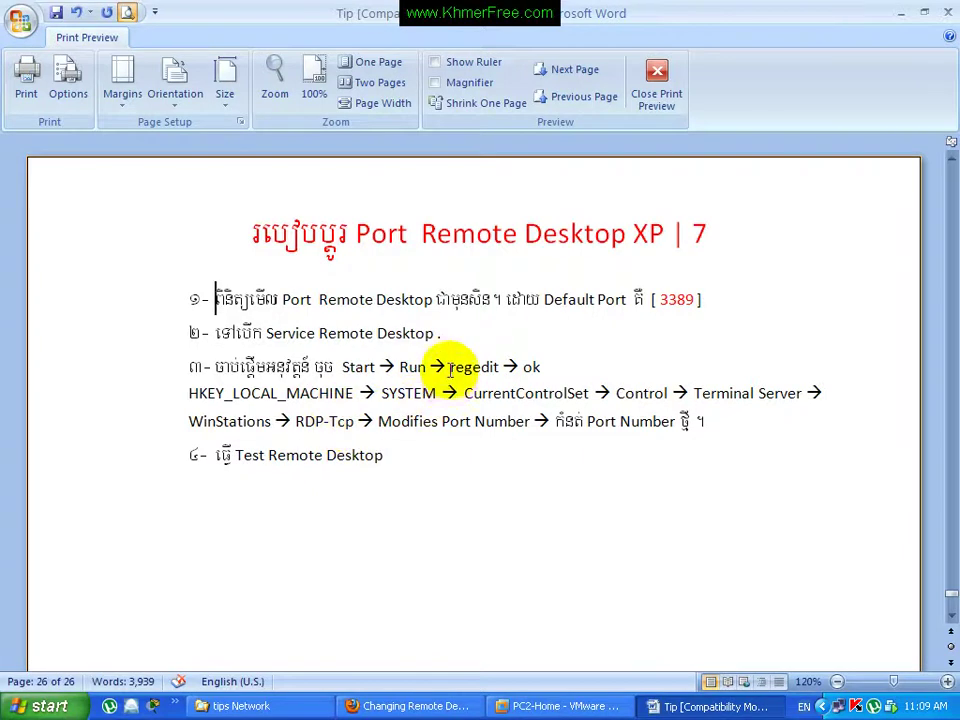
drag(450, 369, 498, 369)
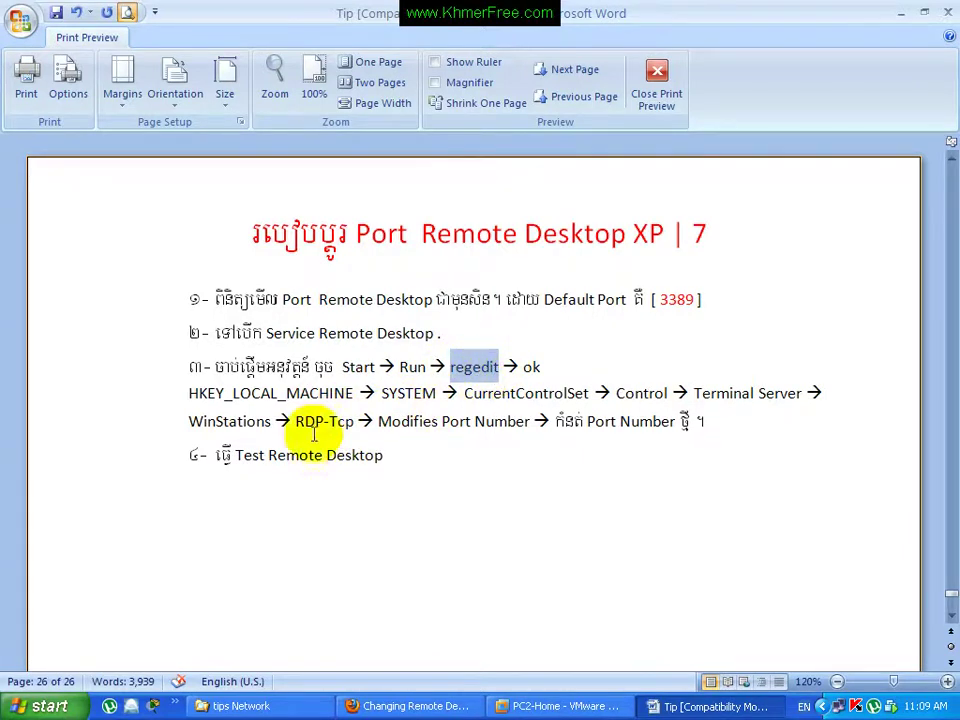
click(311, 393)
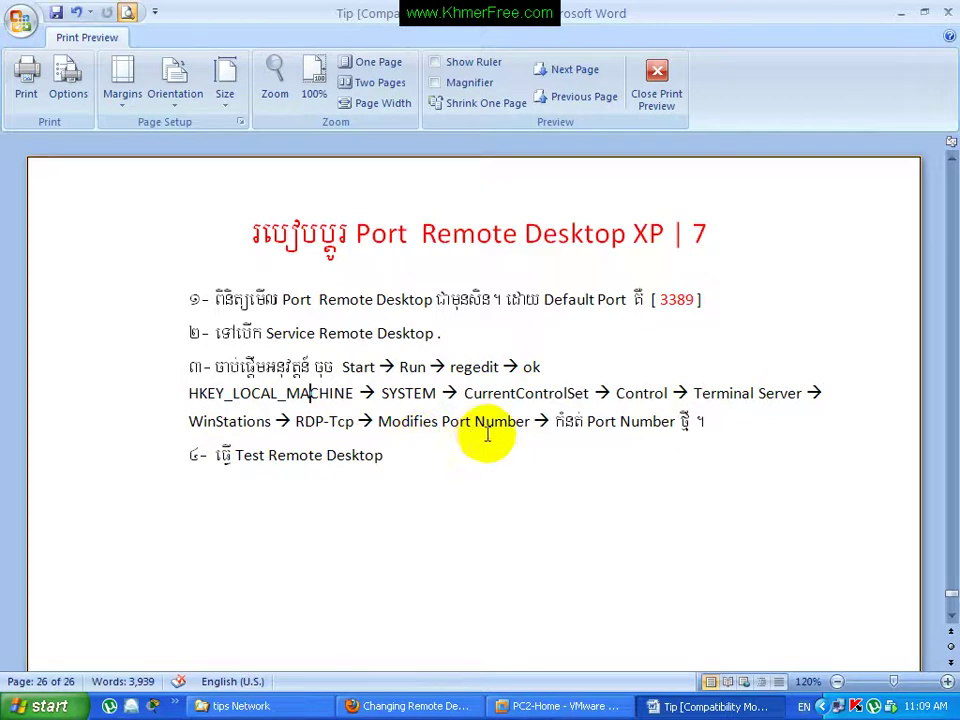
drag(452, 423, 508, 422)
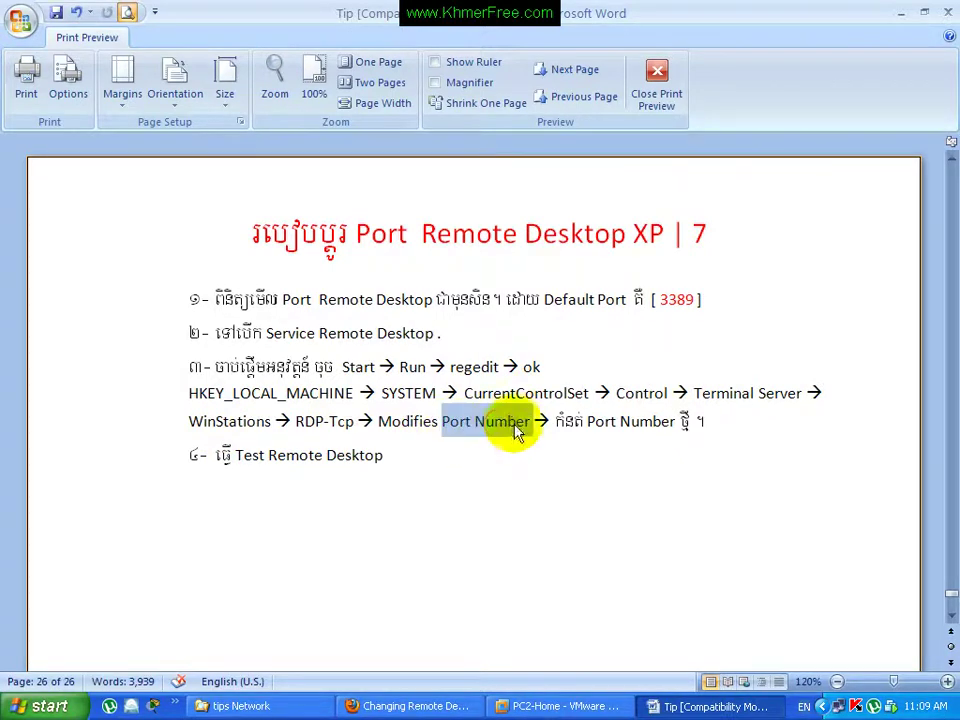
click(518, 474)
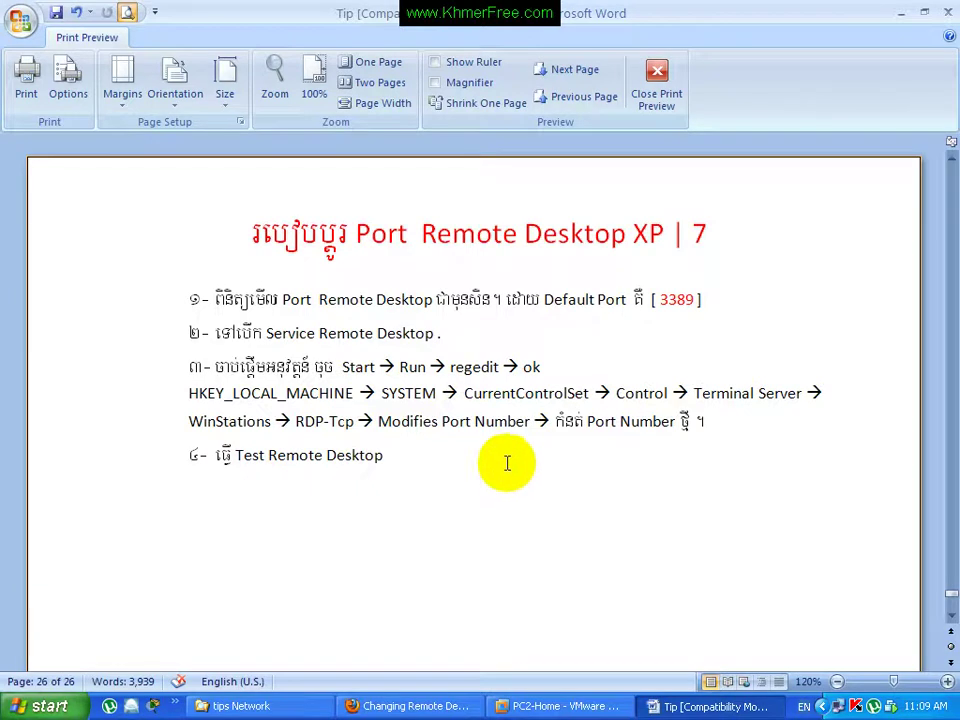
Step: Switch back to VMware Workstation, close PC2-Home's connection status window and run regedit there
click(555, 706)
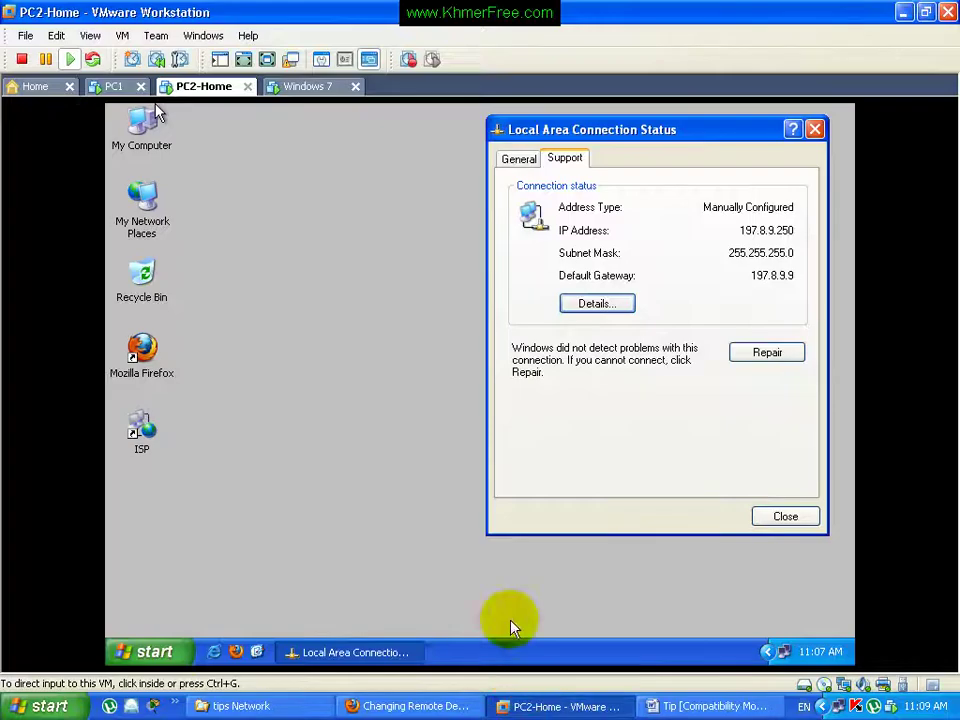
click(760, 515)
key(super+r)
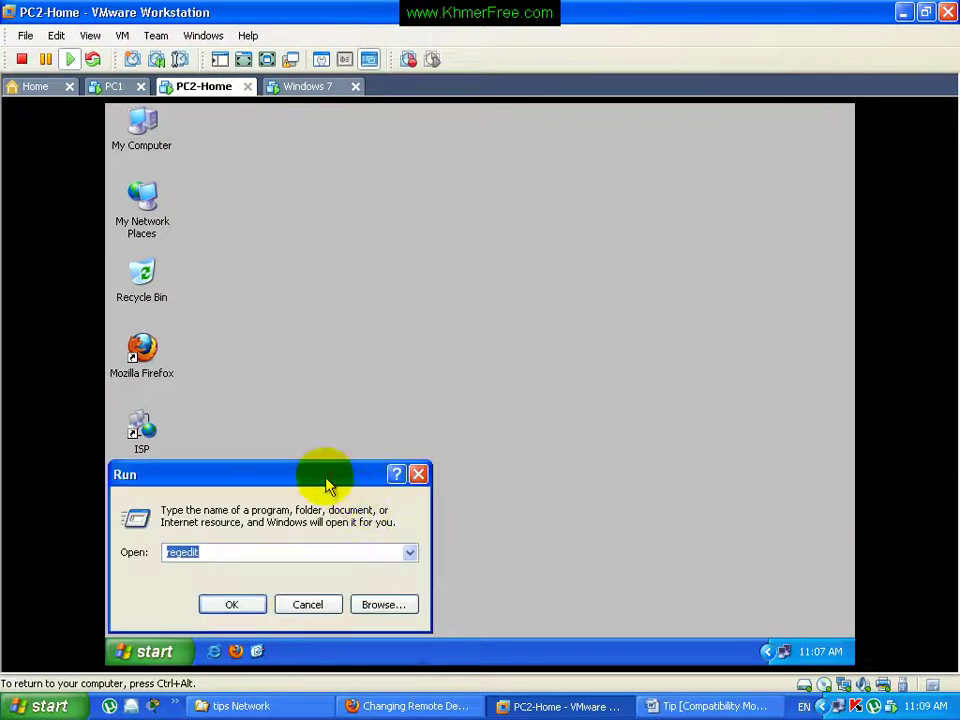
drag(321, 474, 474, 321)
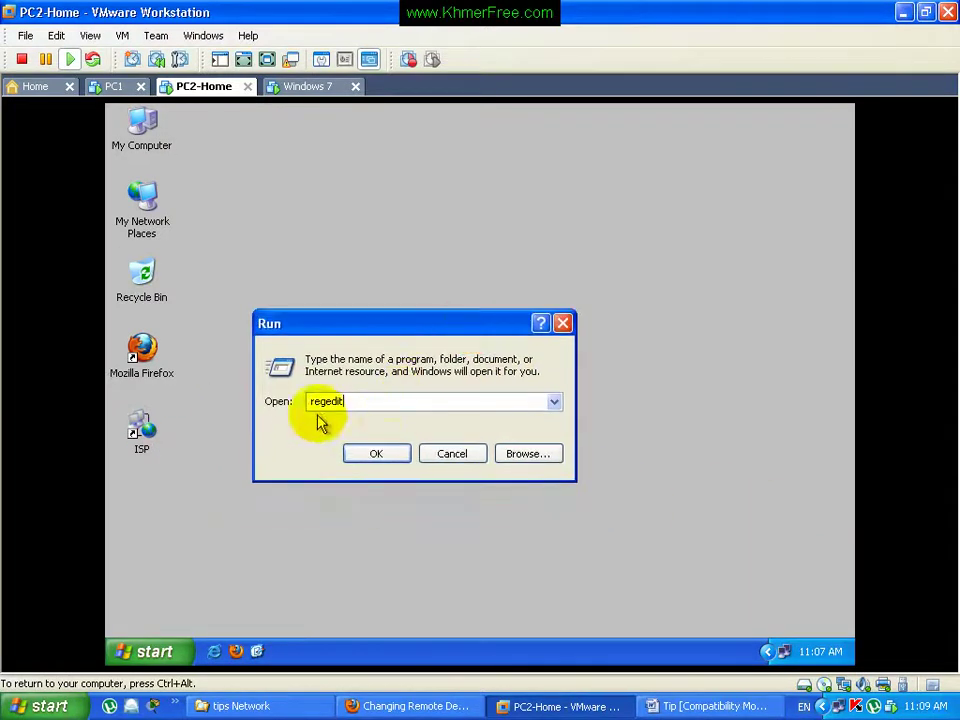
click(392, 456)
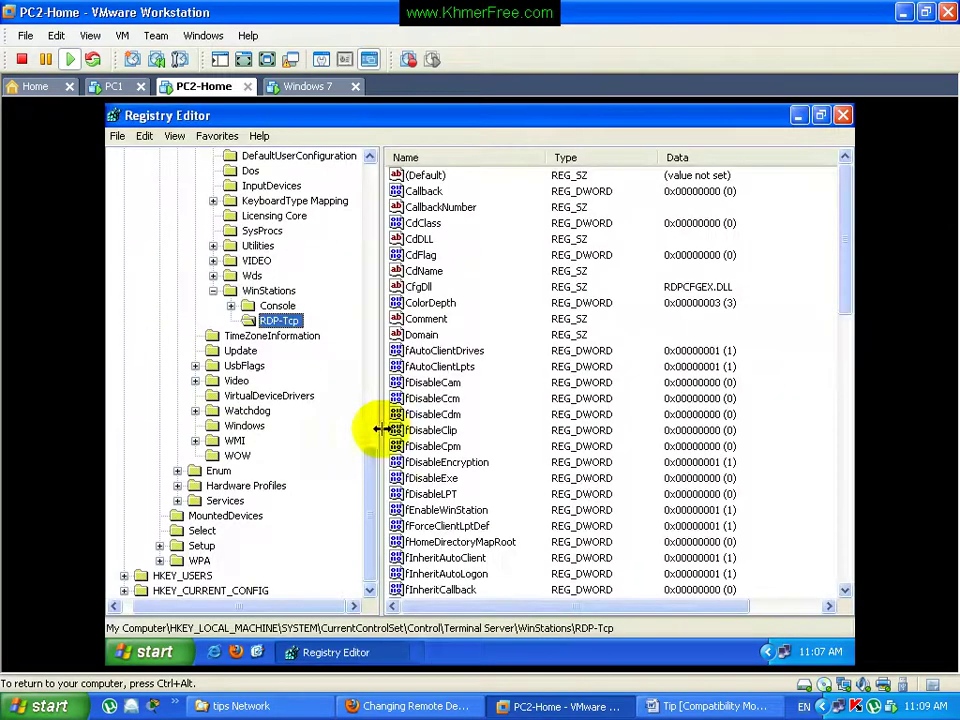
Step: Collapse the expanded registry tree back up to the HKEY_LOCAL_MACHINE key
key(Left)
key(Left)
key(Left)
key(Left)
key(Left)
key(Left)
key(Left)
key(Left)
key(Left)
key(Left)
key(Left)
key(Left)
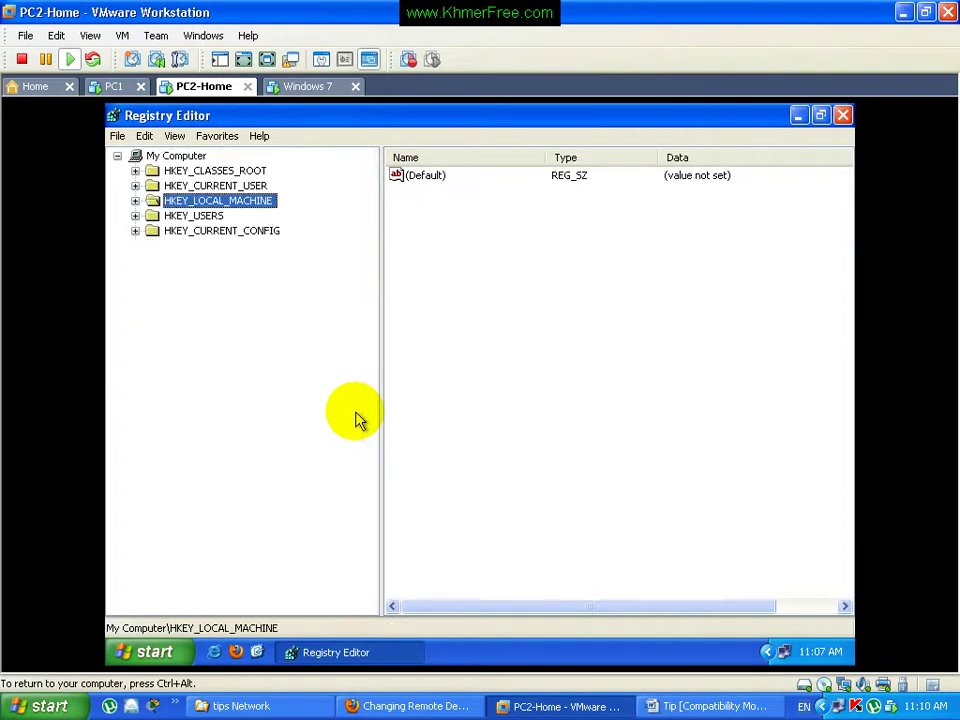
Step: Expand the registry path HKEY_LOCAL_MACHINE\SYSTEM\CurrentControlSet\Control
double_click(241, 201)
click(200, 277)
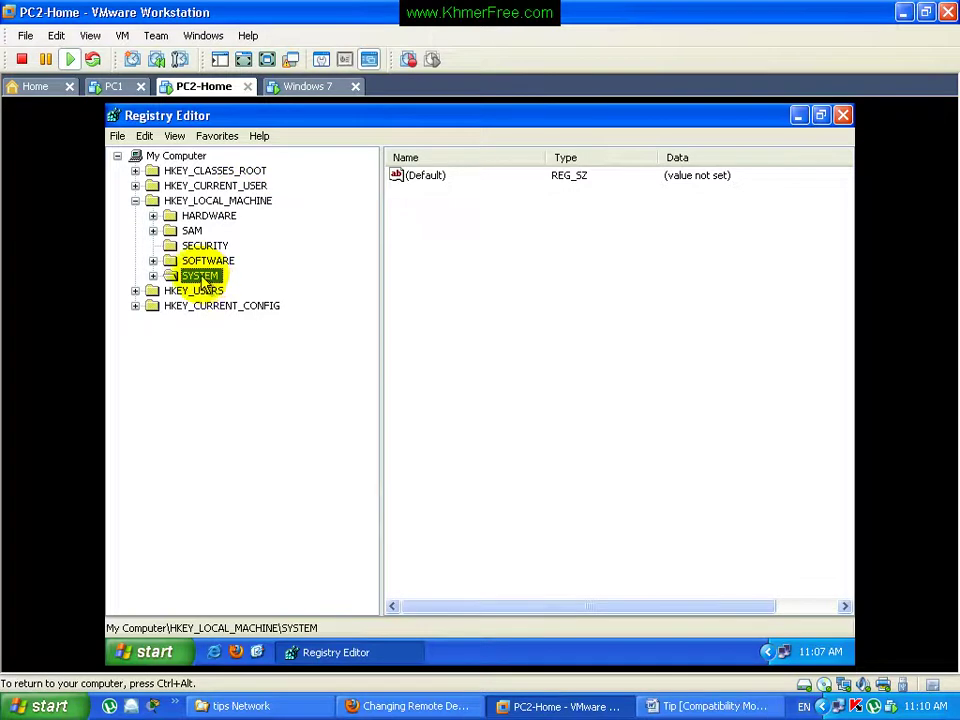
double_click(202, 280)
click(257, 320)
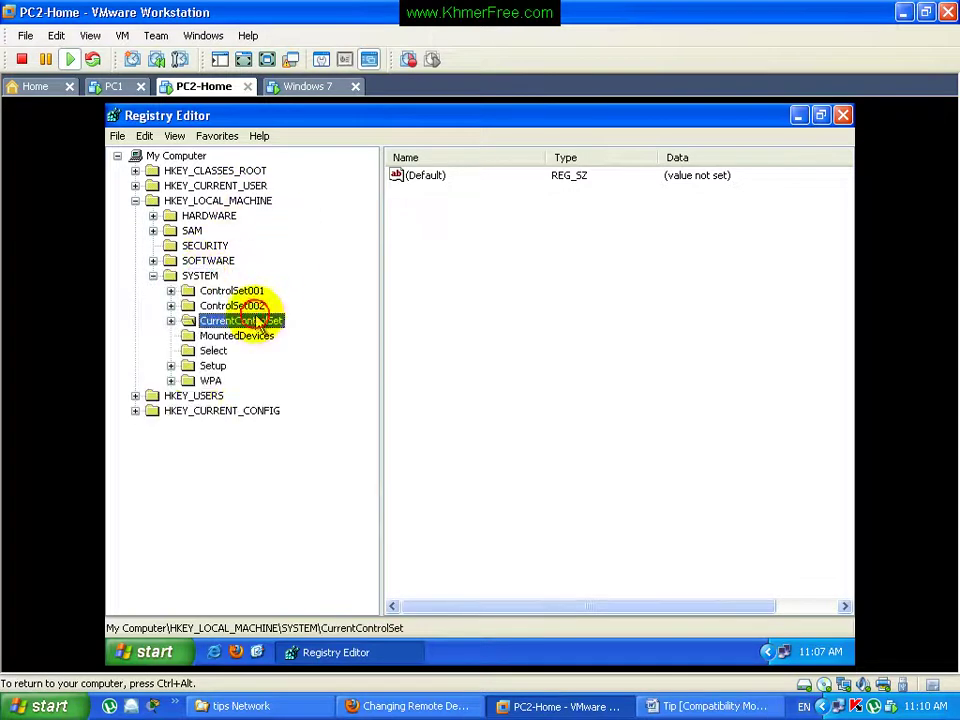
double_click(262, 325)
click(240, 338)
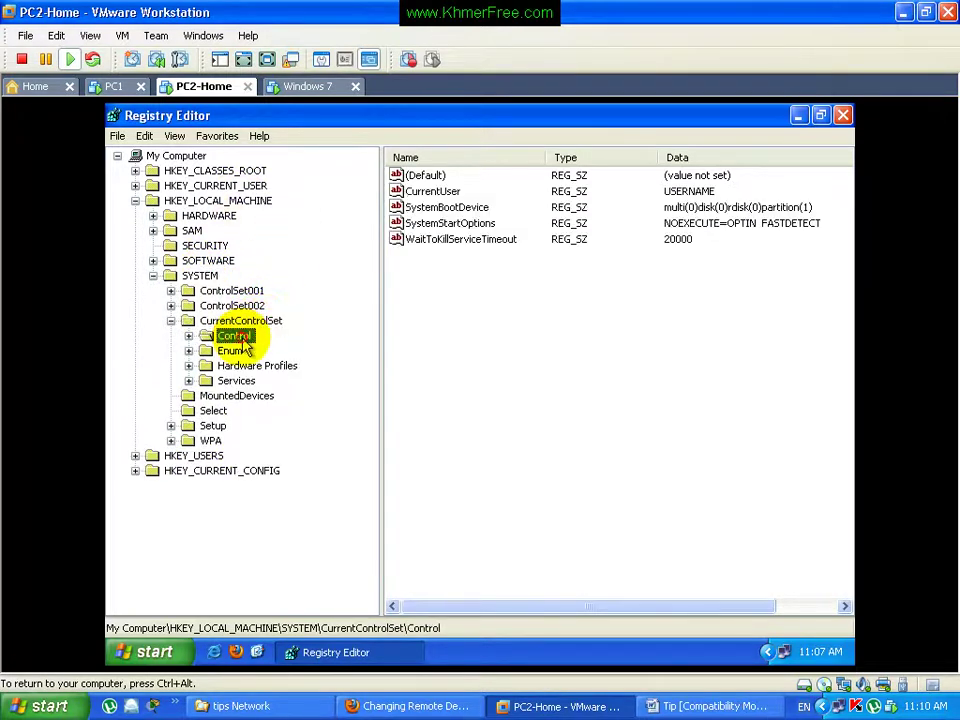
double_click(240, 338)
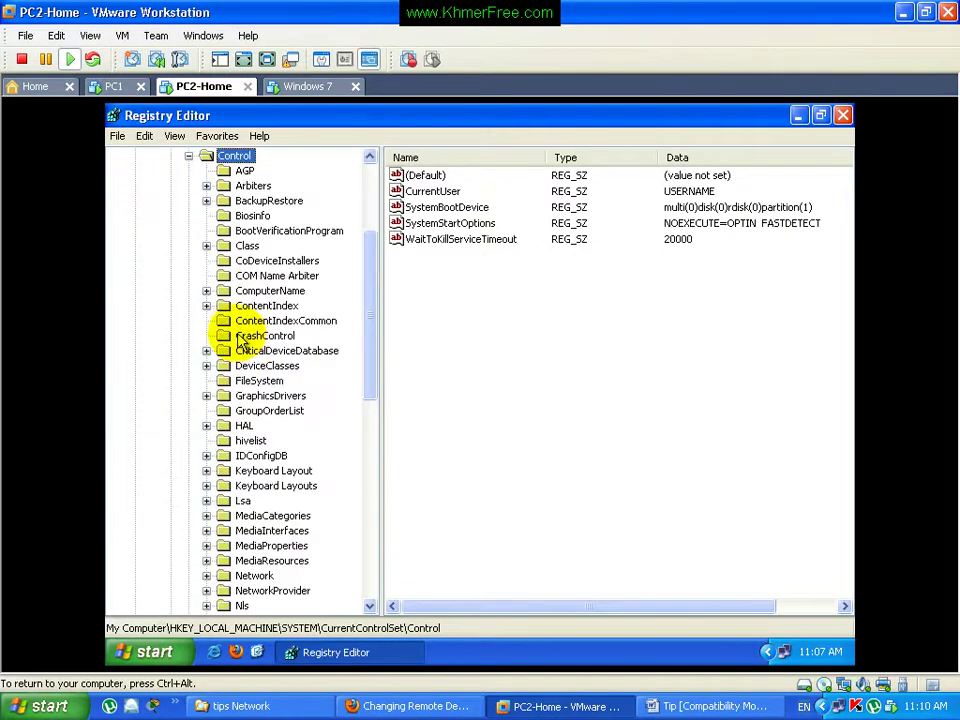
Step: Expand Terminal Server and WinStations under the Control key and open the RDP-Tcp key
key(t)
drag(375, 428, 379, 530)
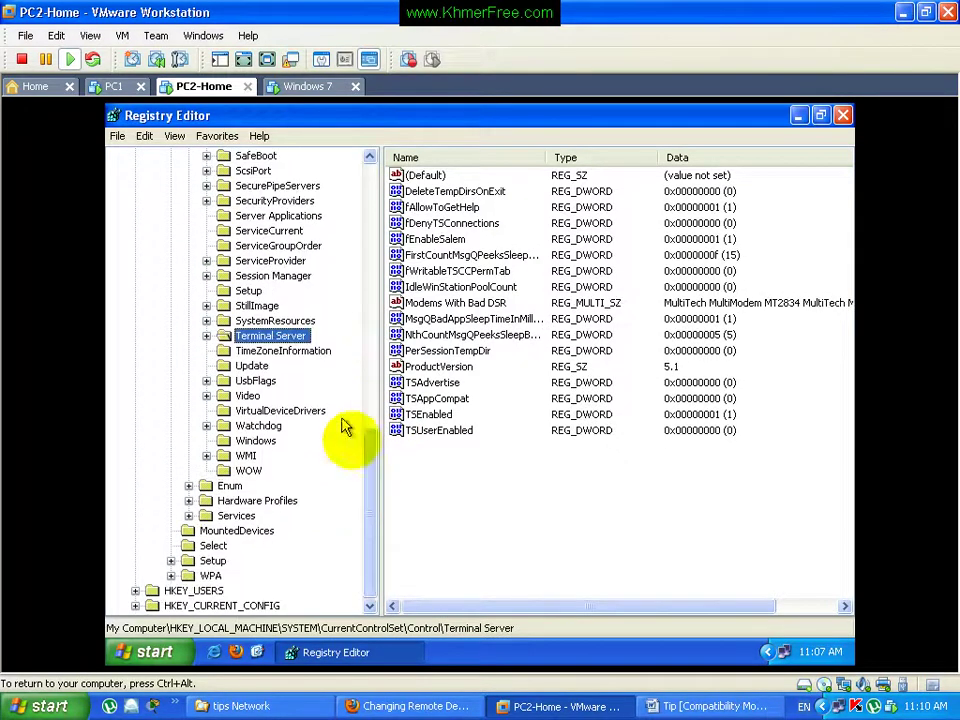
double_click(291, 340)
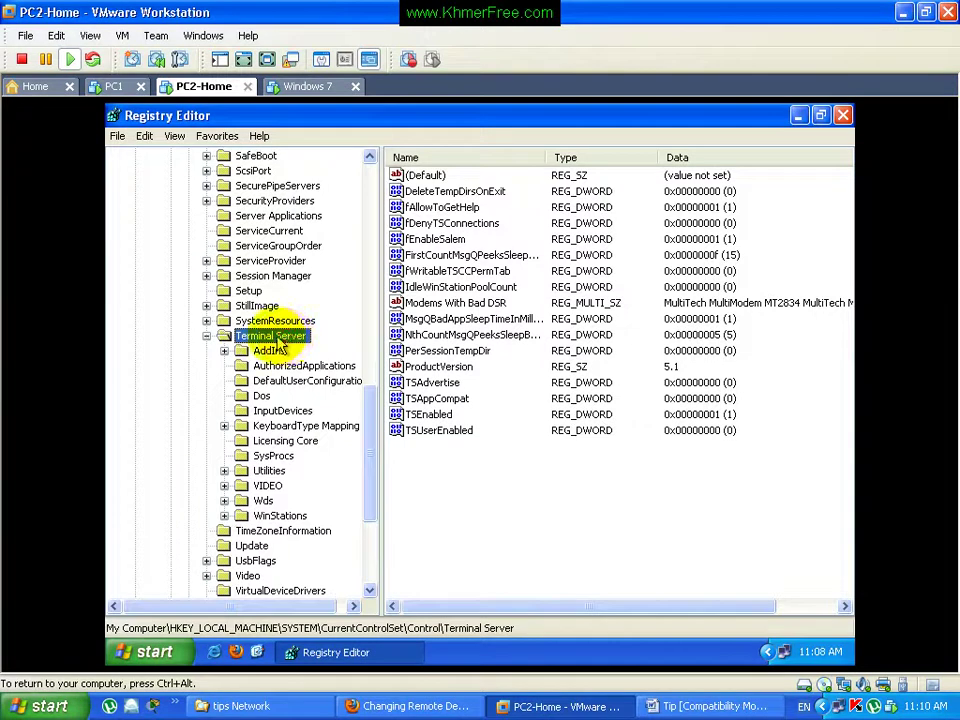
click(280, 516)
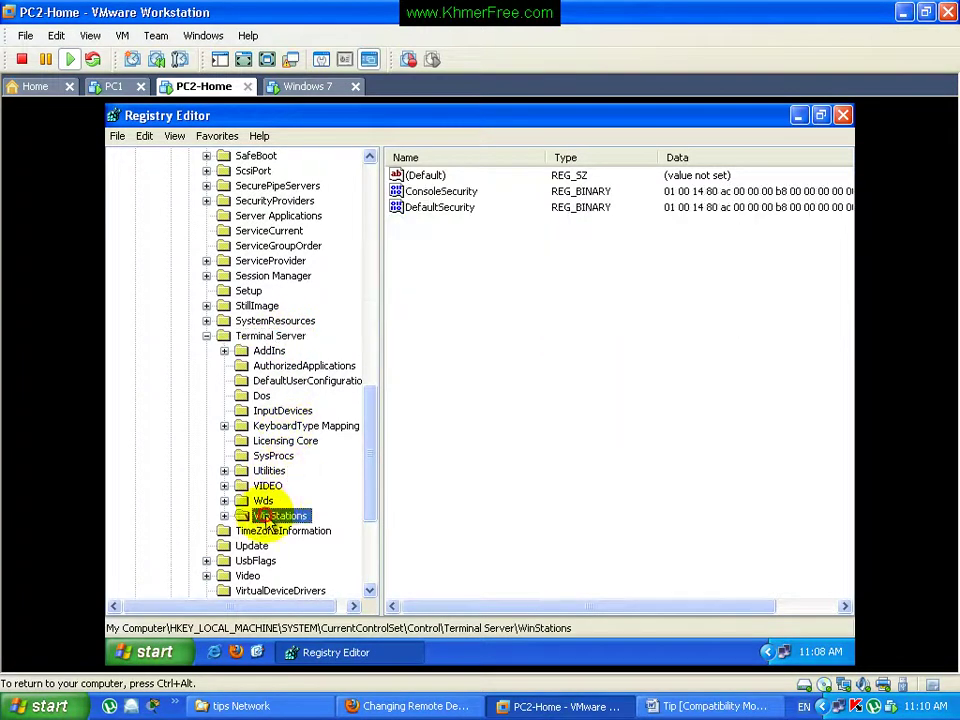
double_click(241, 516)
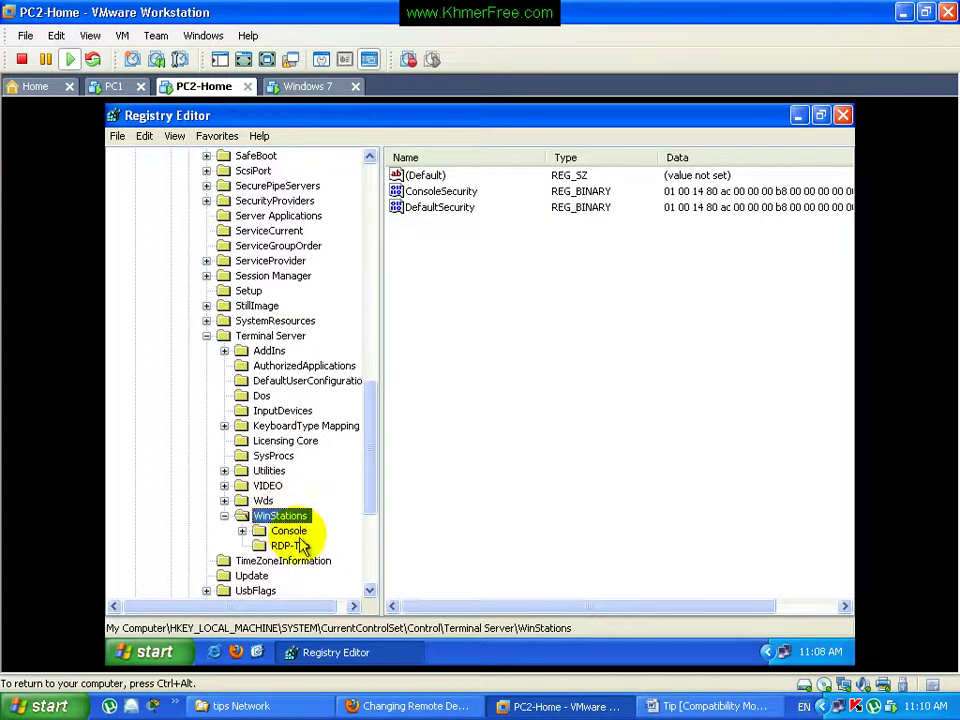
click(293, 548)
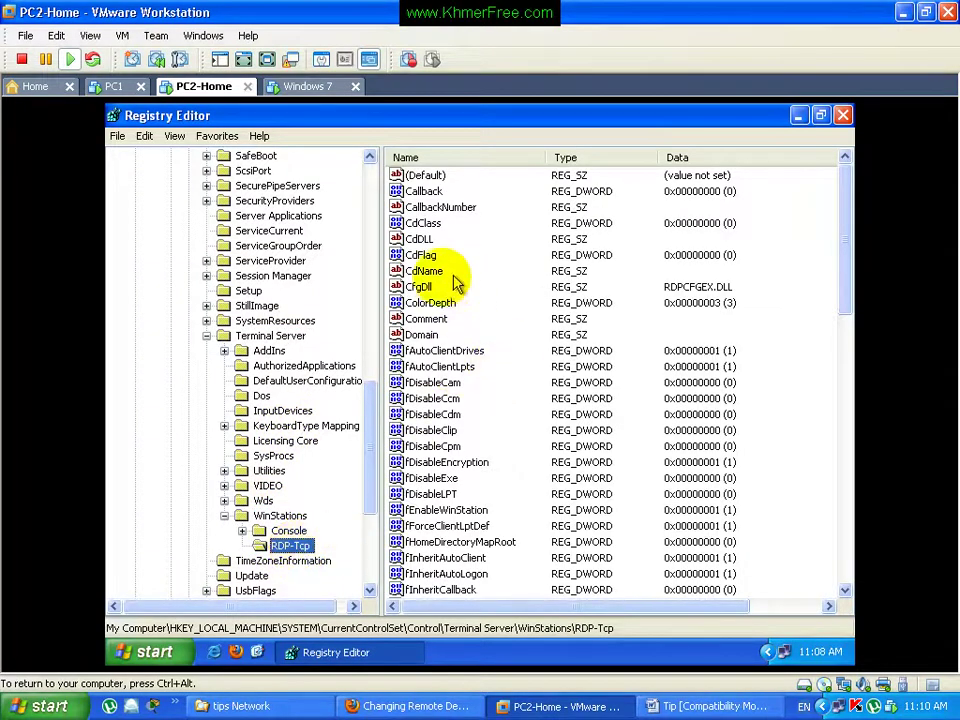
Step: Set the PortNumber value in the RDP-Tcp key to decimal 1689
key(p)
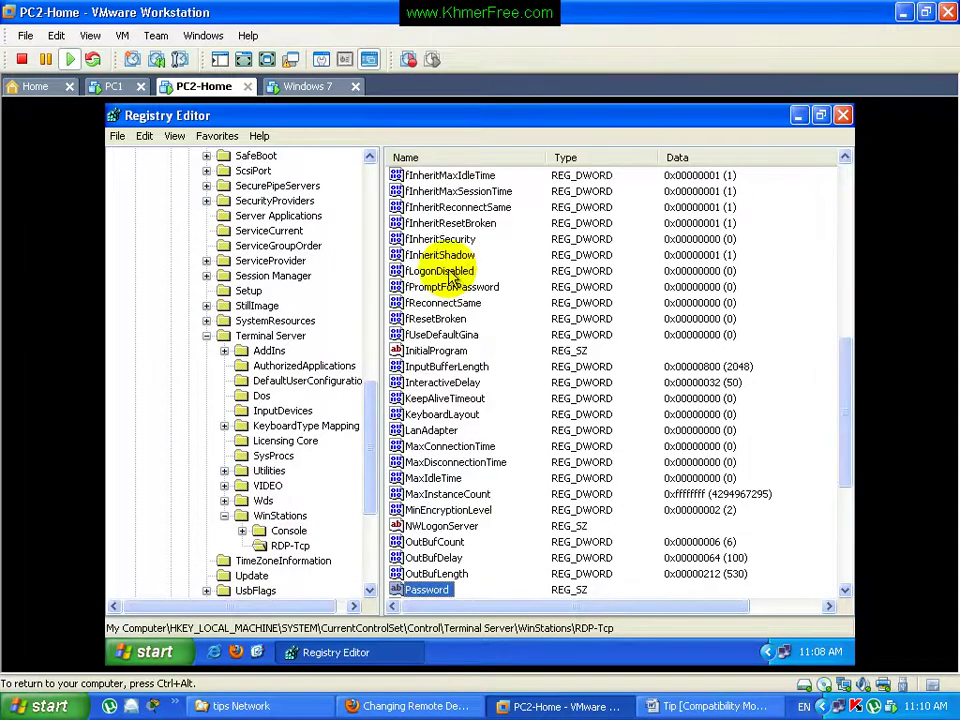
scroll(514, 420, down, 3)
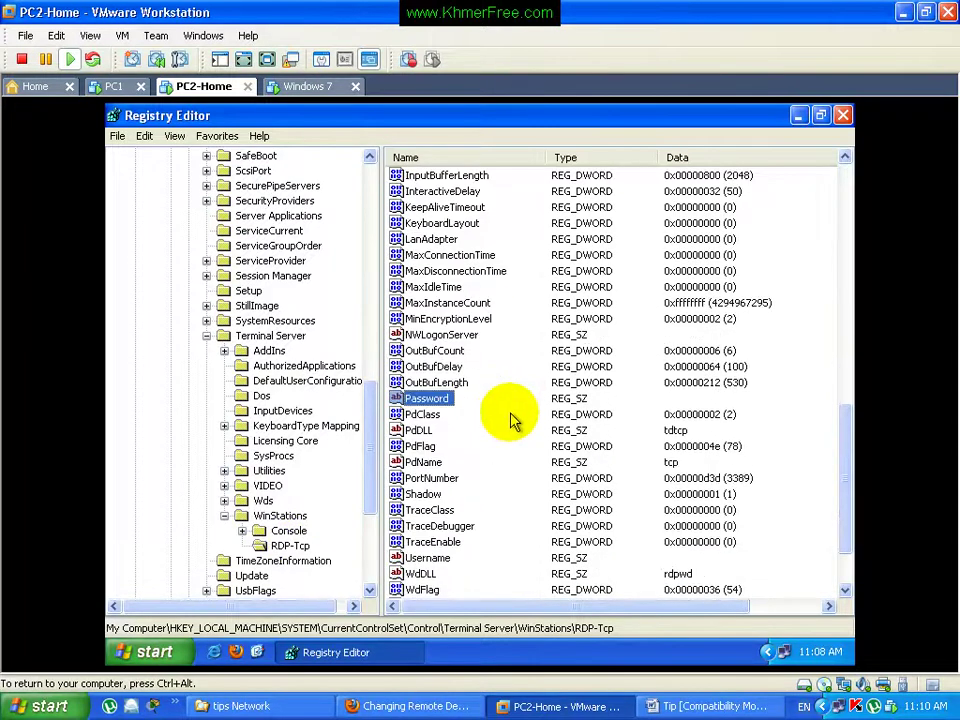
click(433, 479)
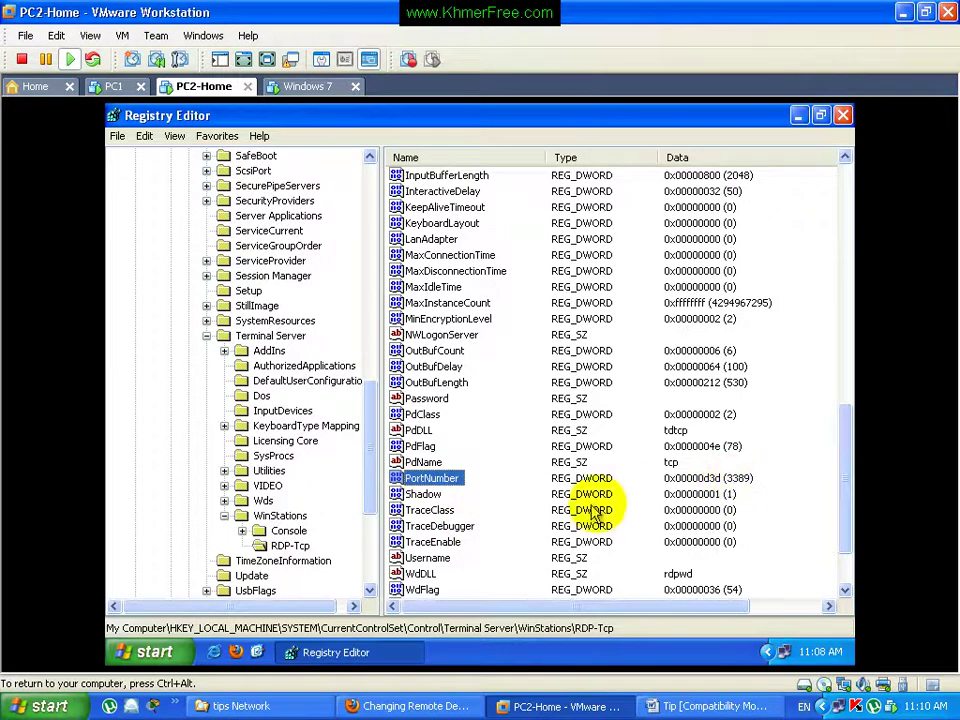
double_click(450, 482)
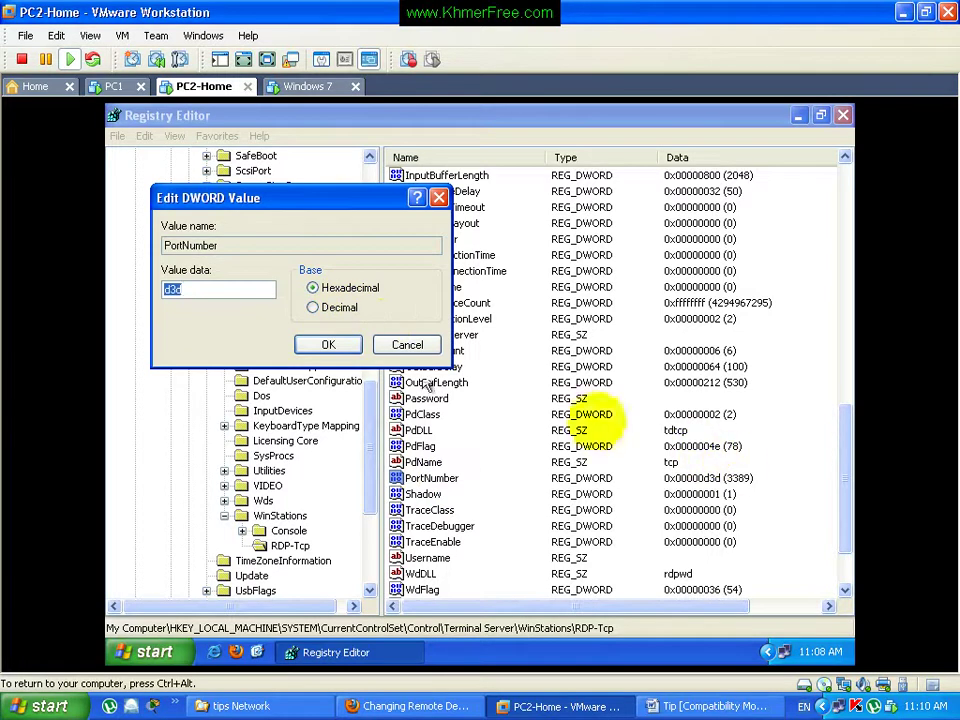
click(338, 311)
drag(214, 289, 161, 289)
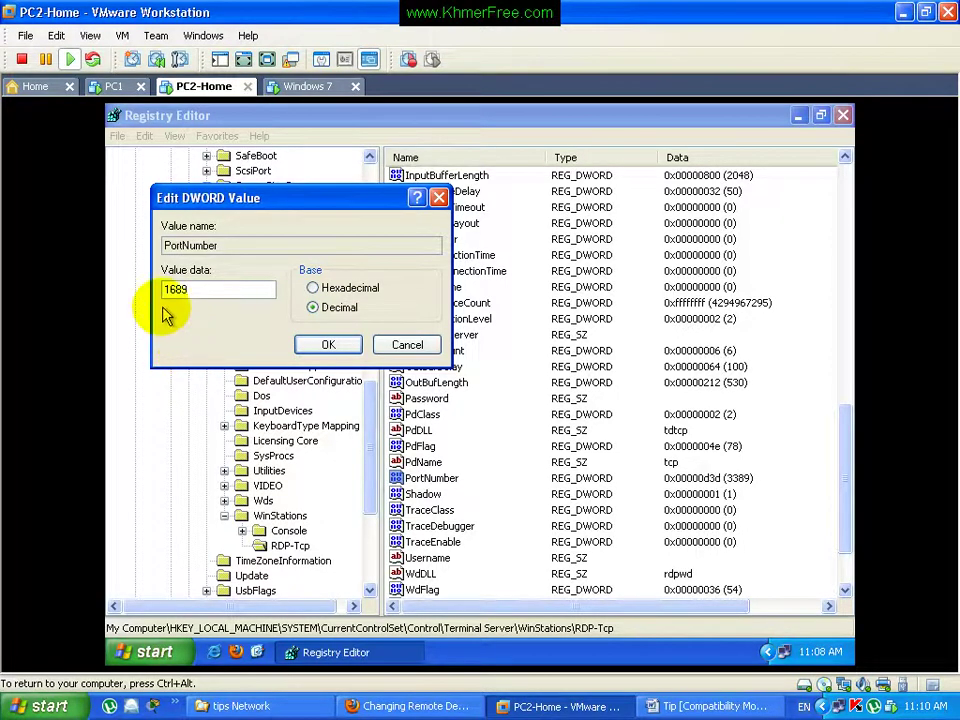
click(328, 345)
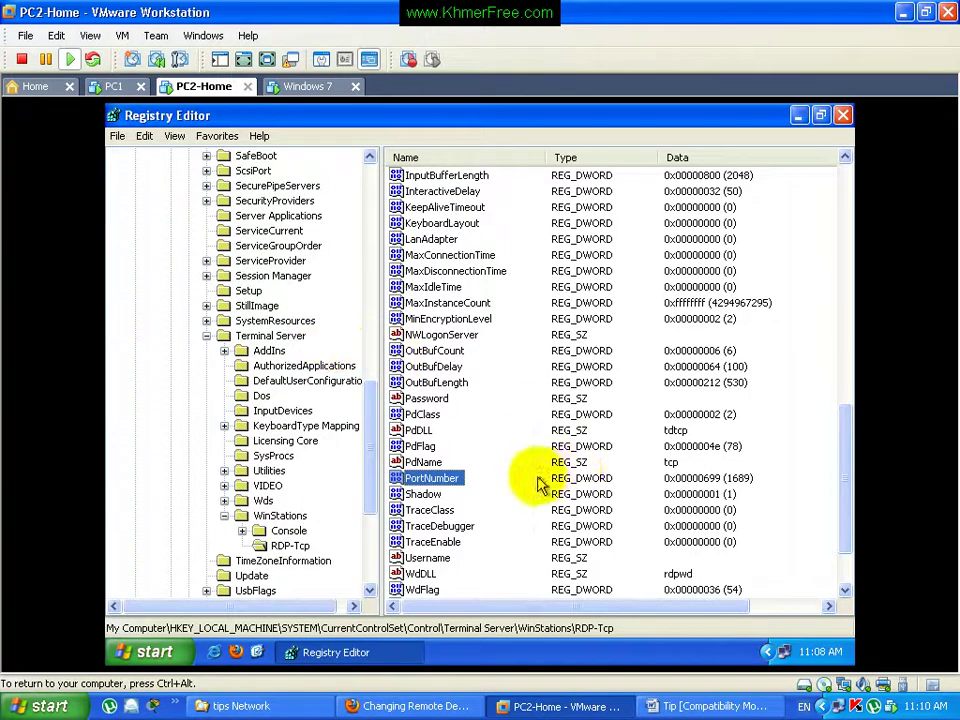
Step: Close the Registry Editor on PC2-Home and refresh its desktop
click(843, 115)
right_click(503, 333)
click(531, 354)
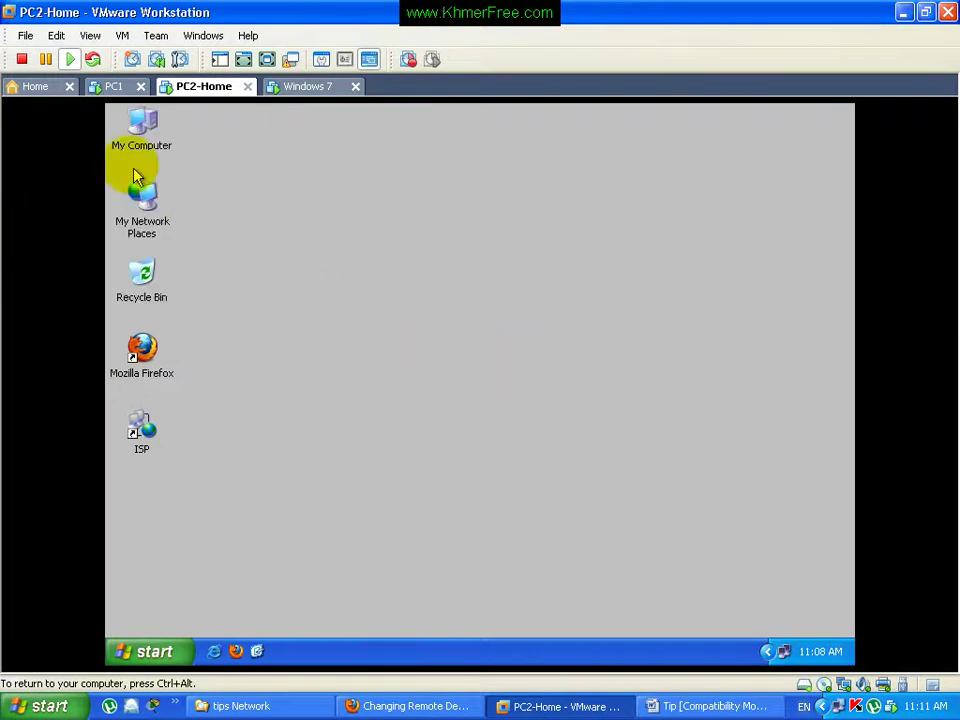
Step: Switch to PC1 and ping 197.8.9.250 again from its Command Prompt
click(105, 90)
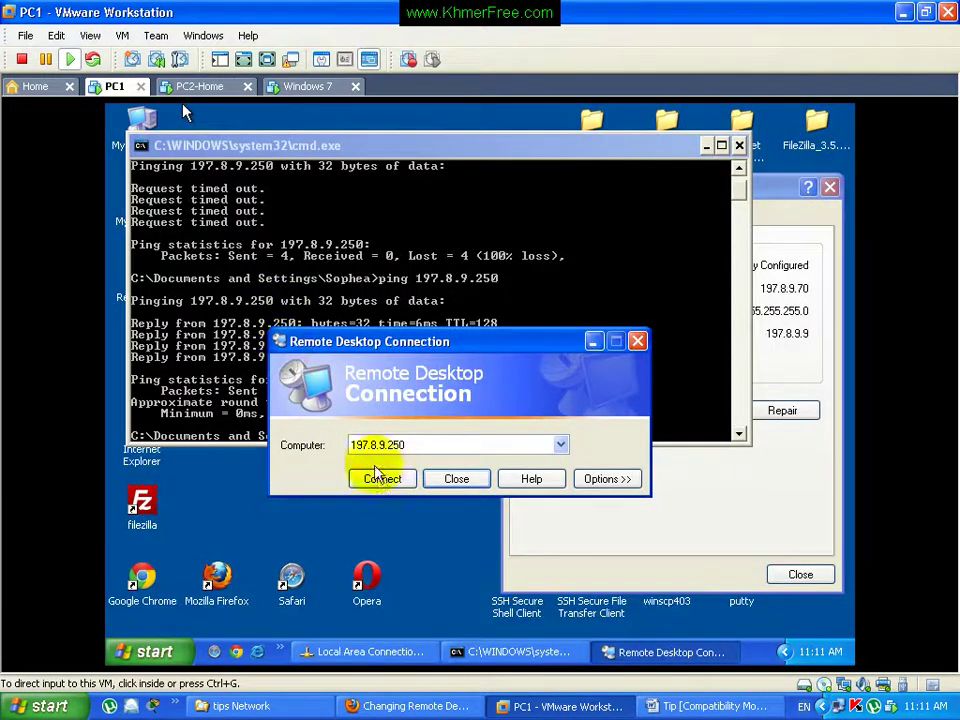
double_click(418, 443)
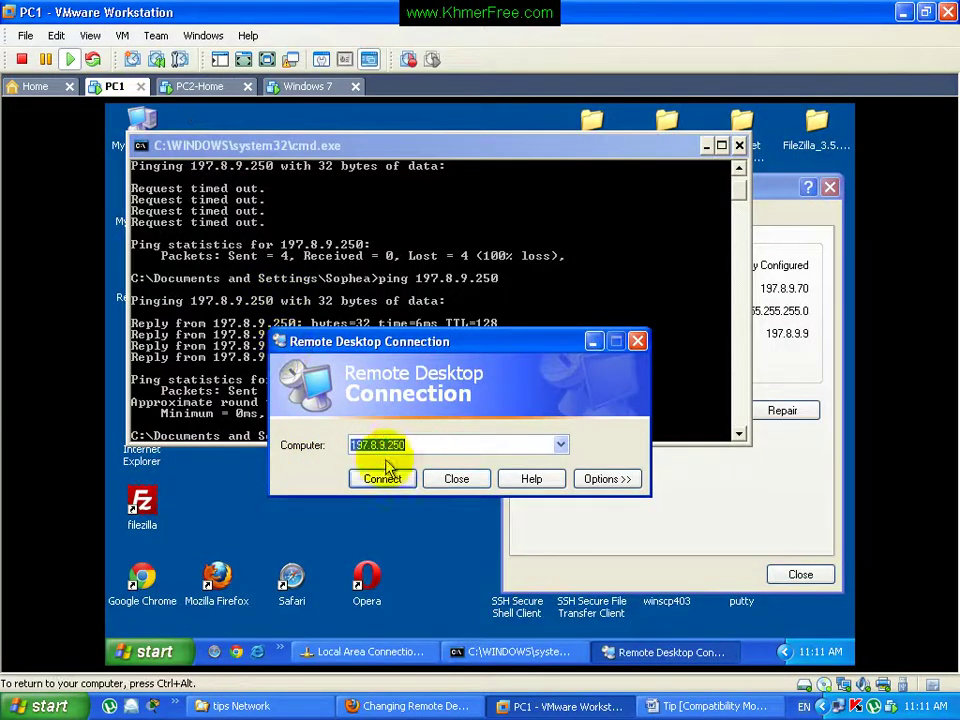
click(457, 302)
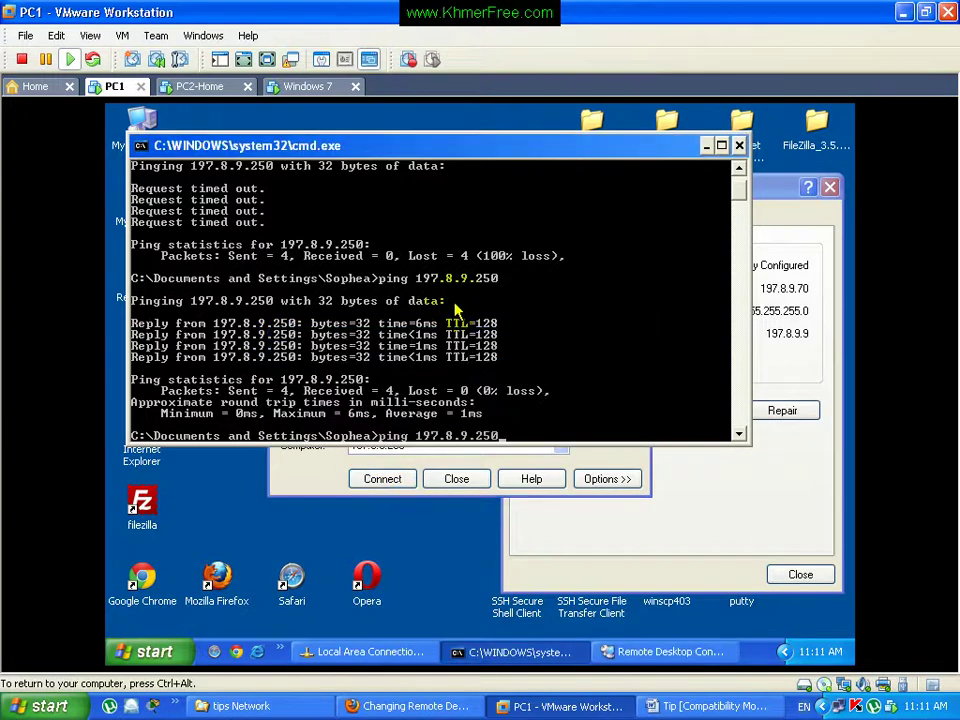
key(Return)
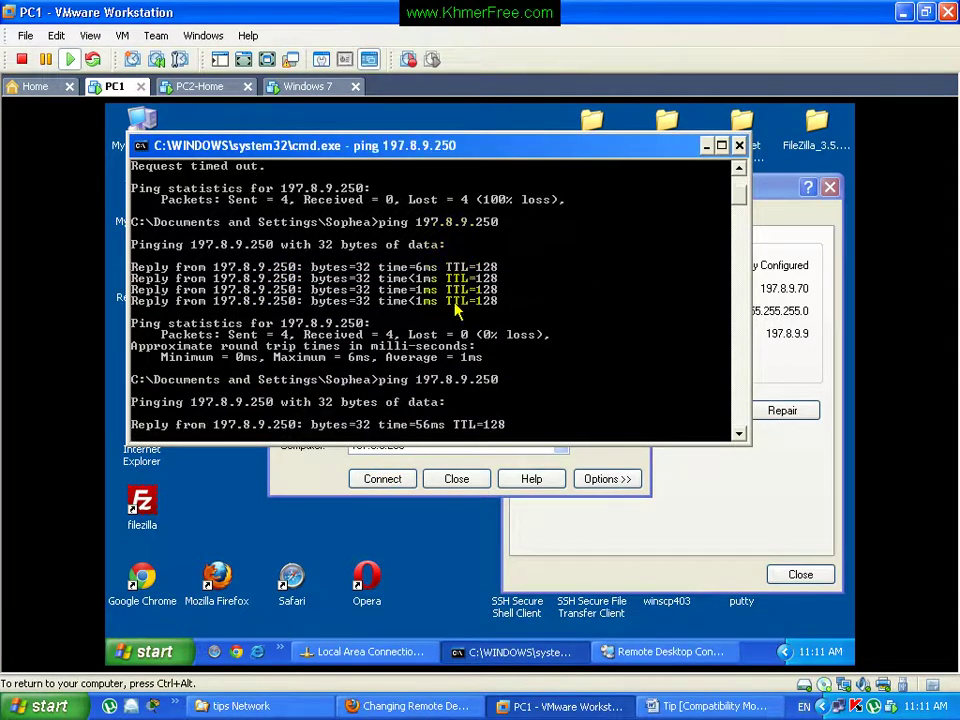
drag(439, 146, 448, 220)
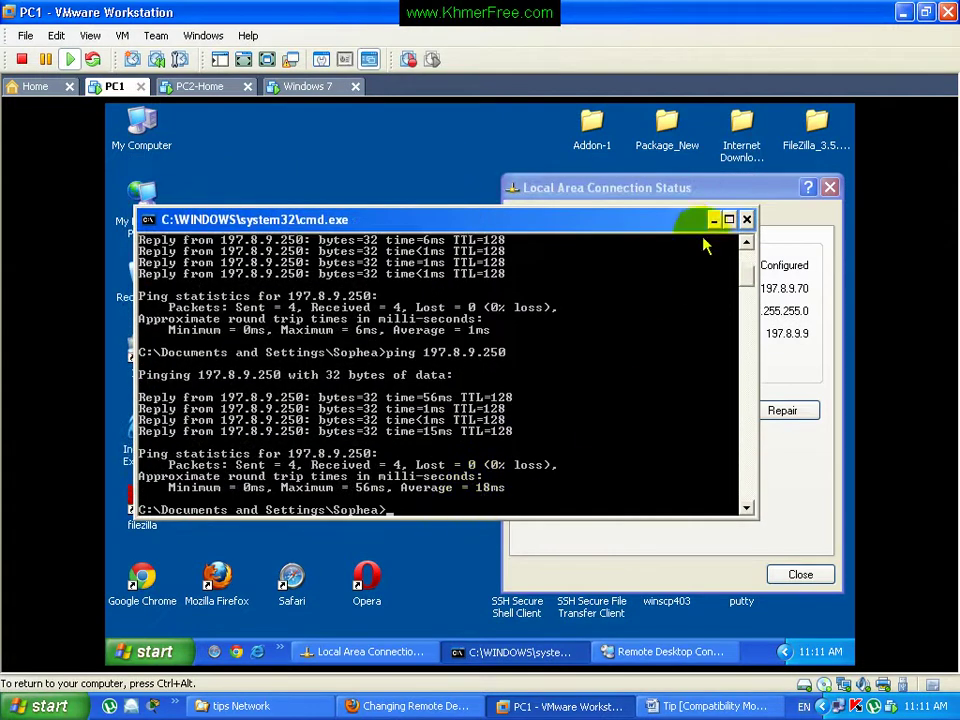
Step: Clear PC1's other windows, test Remote Desktop to 197.8.9.250 without a port, then cancel the logon and close the client
click(712, 221)
click(829, 187)
drag(459, 339, 464, 236)
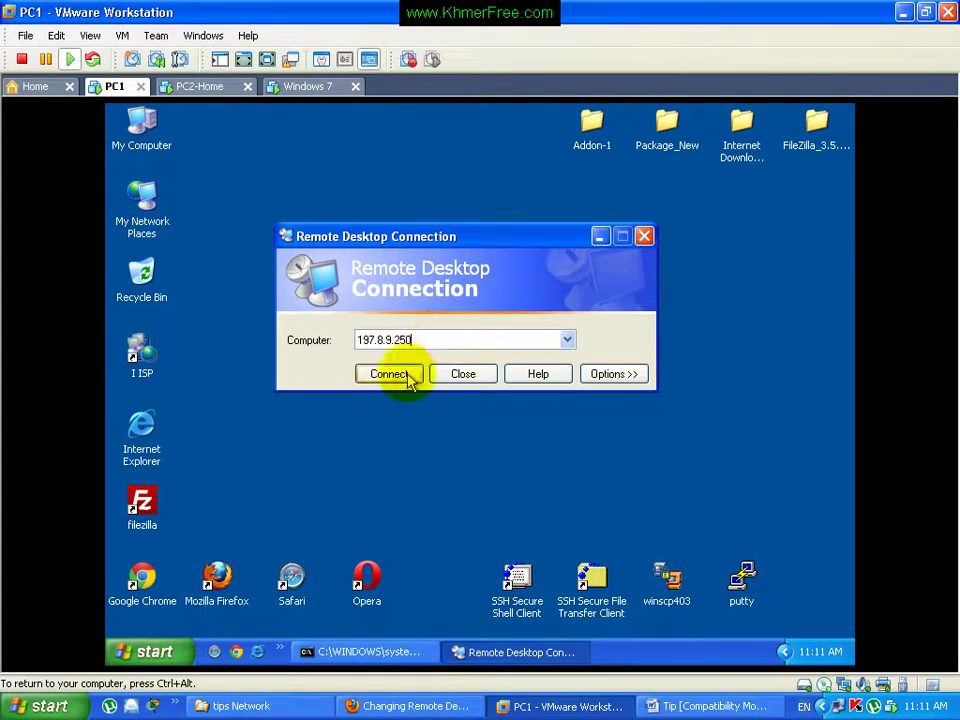
click(392, 376)
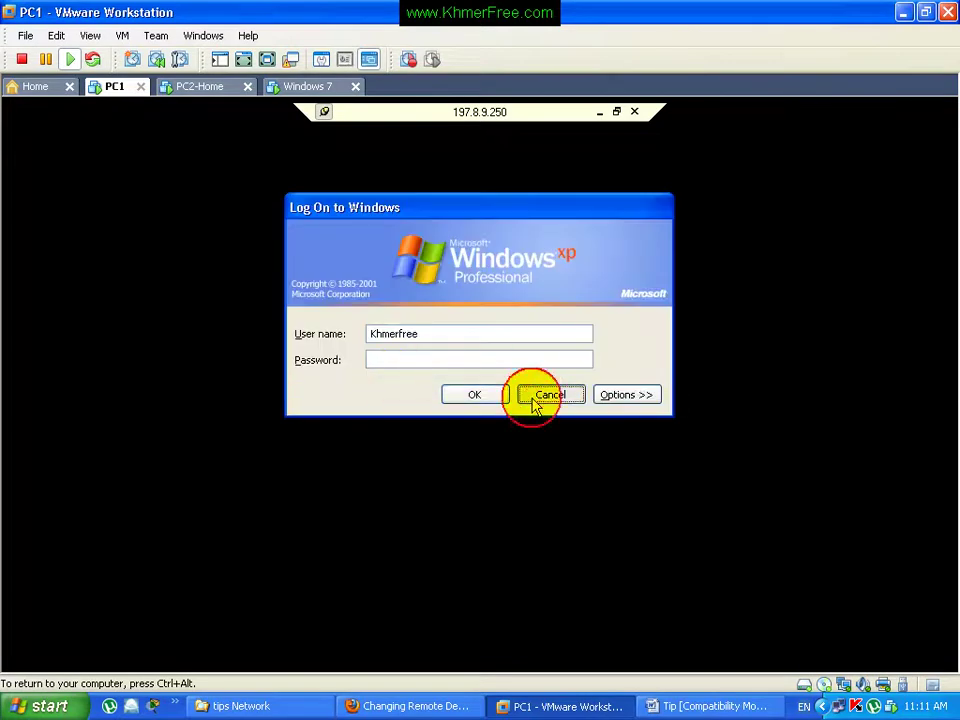
click(562, 395)
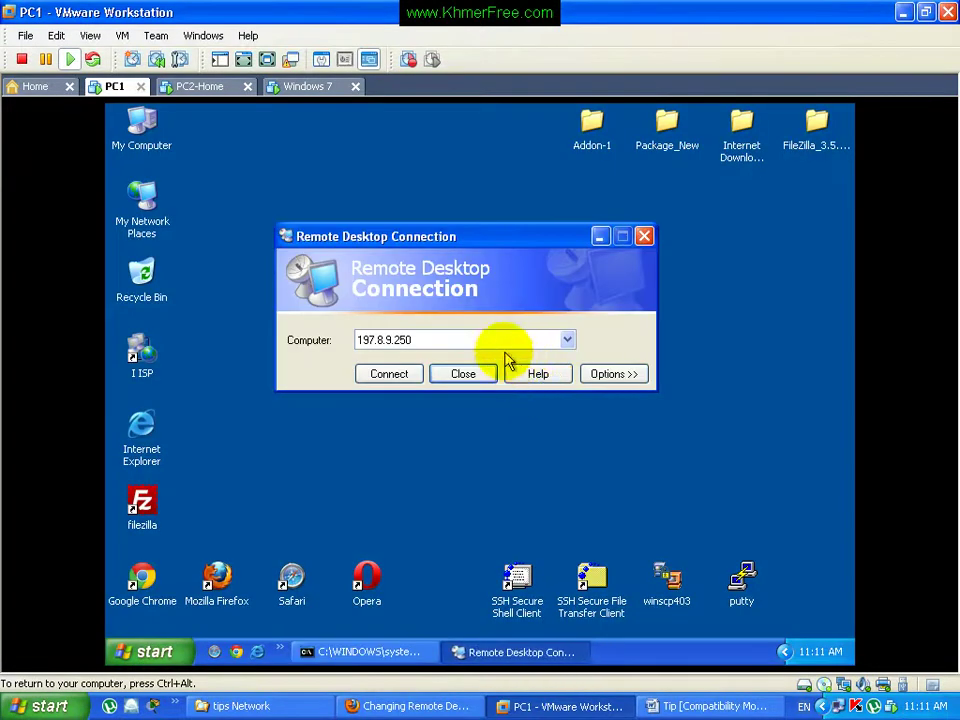
click(463, 374)
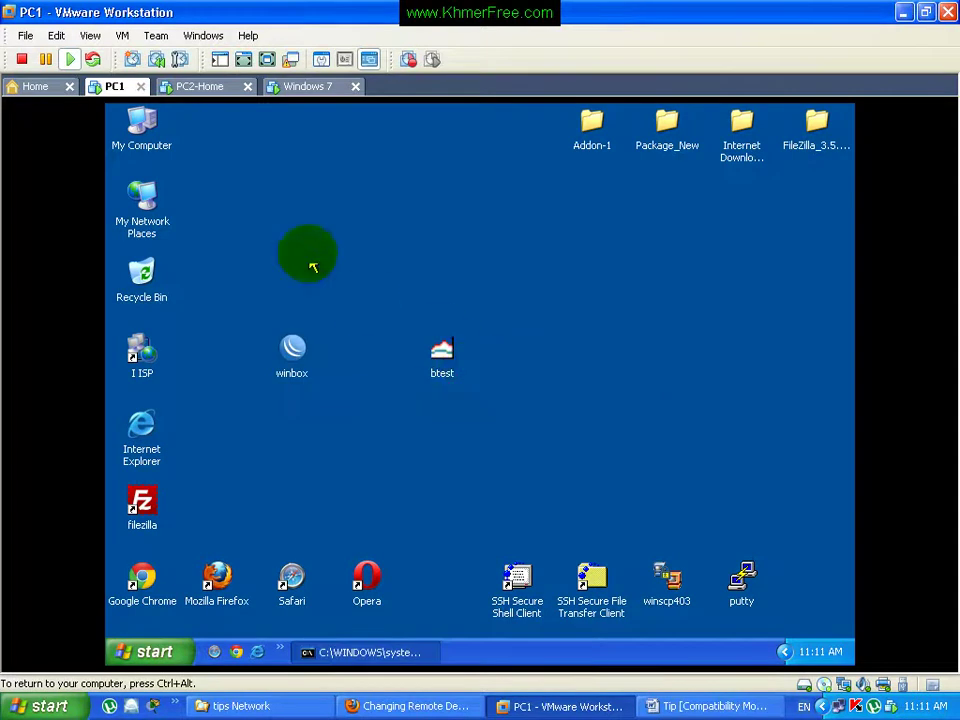
Step: Switch to PC2-Home, log off Windows and log back on to the same account
click(205, 87)
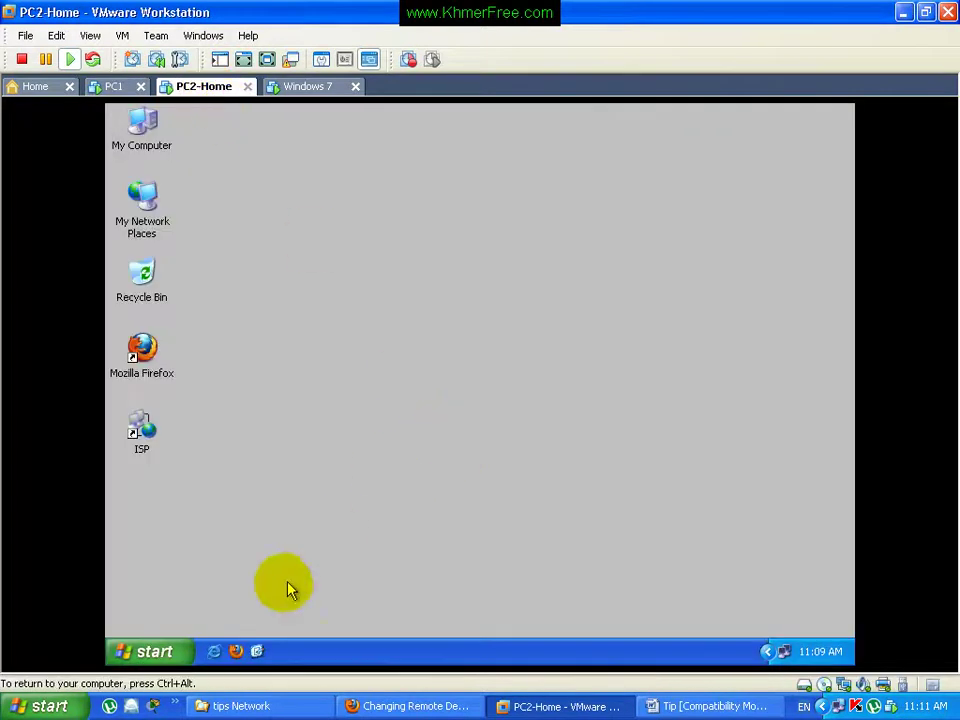
click(162, 648)
click(306, 628)
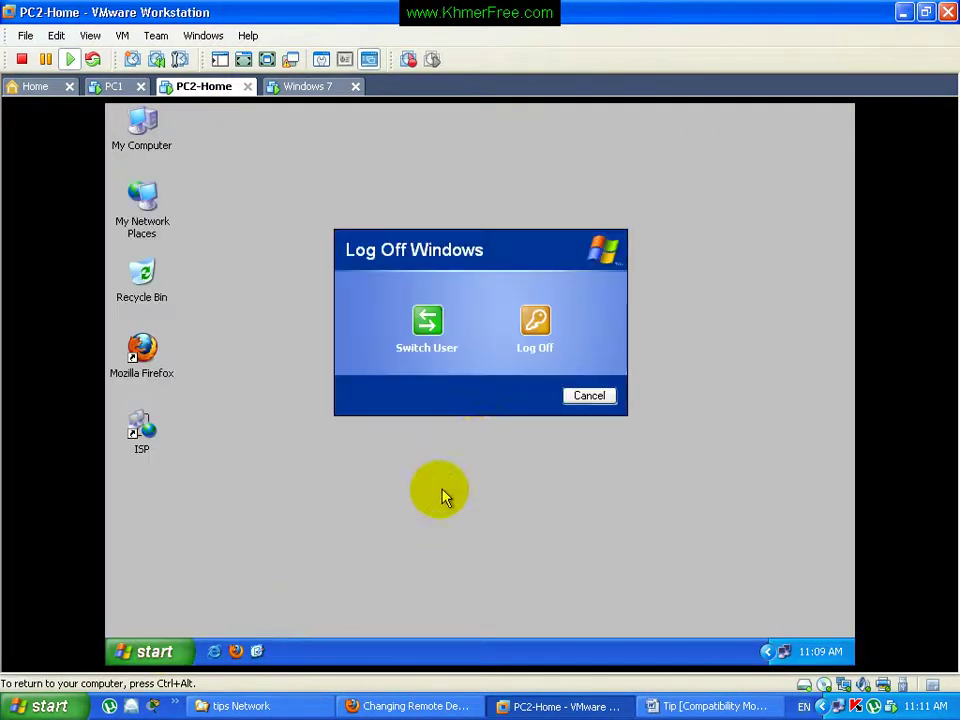
click(531, 358)
click(152, 650)
click(292, 614)
click(527, 340)
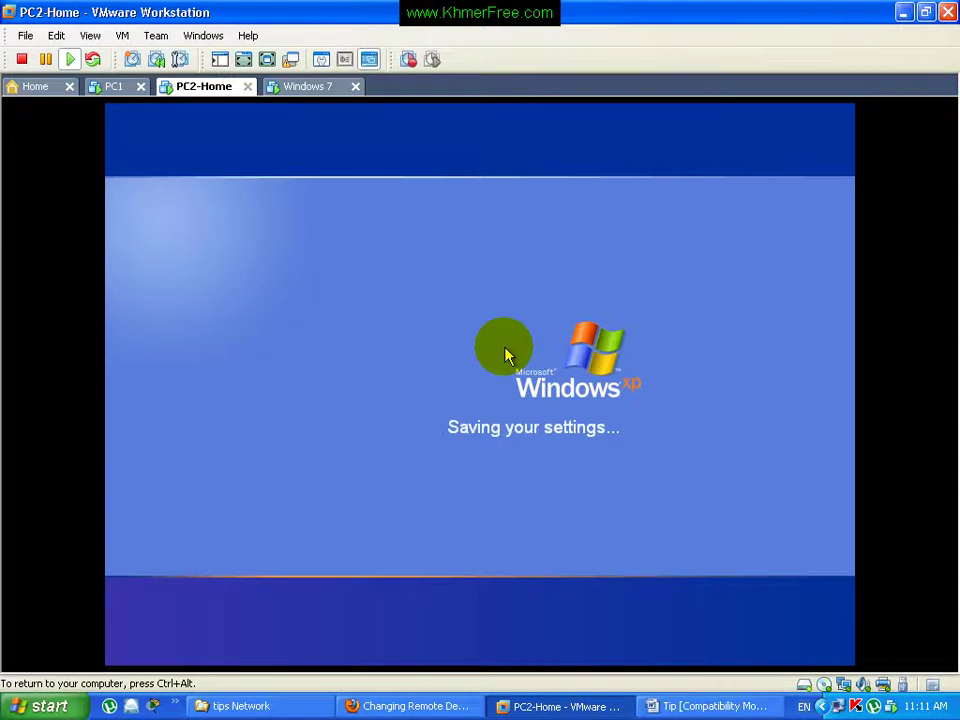
click(543, 375)
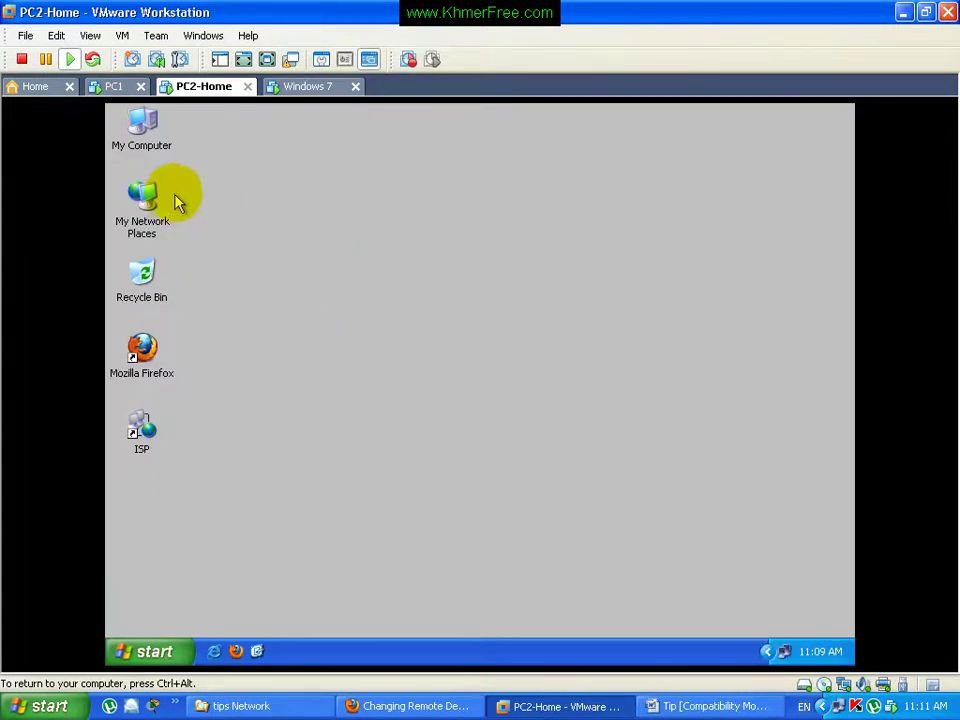
Step: Reopen the Registry Editor on PC2-Home and check the PortNumber value in the RDP-Tcp key
key(super+r)
key(Return)
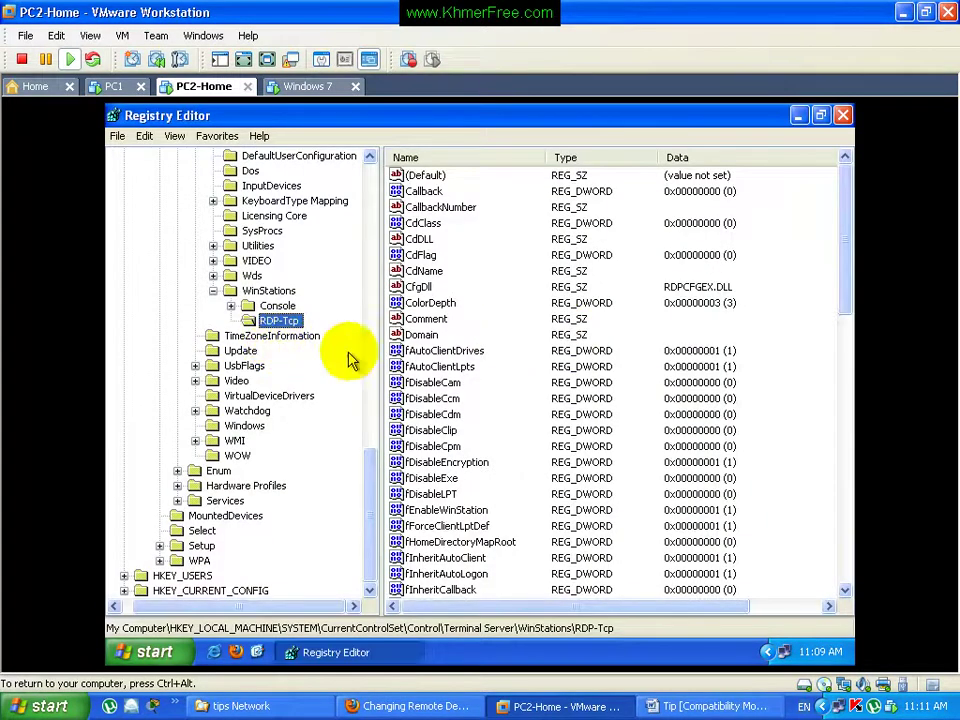
click(425, 446)
key(p)
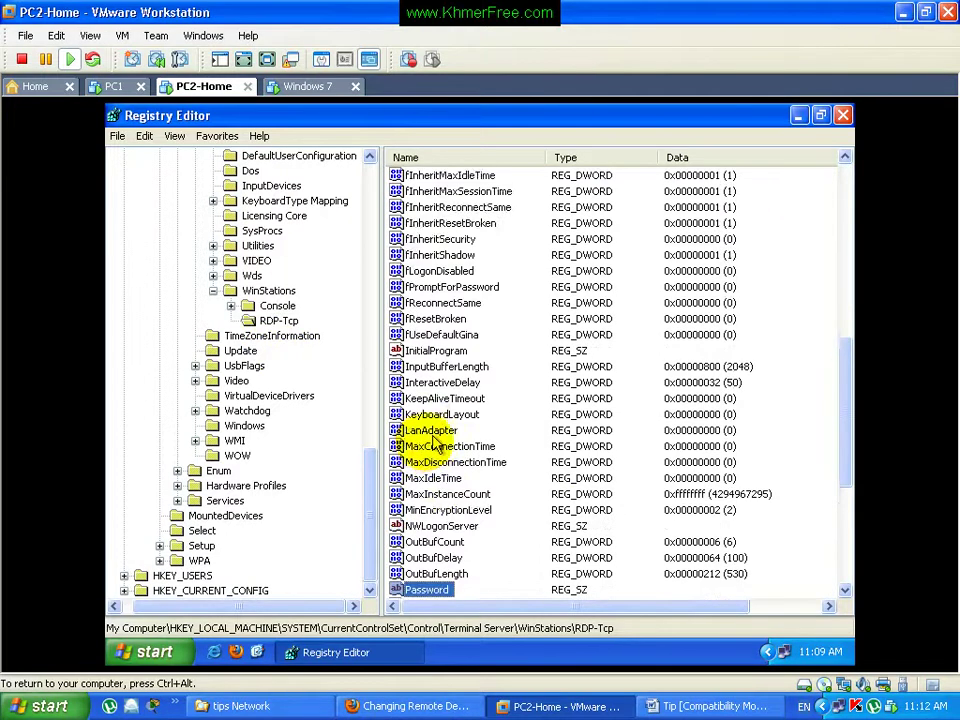
scroll(428, 455, down, 4)
click(428, 574)
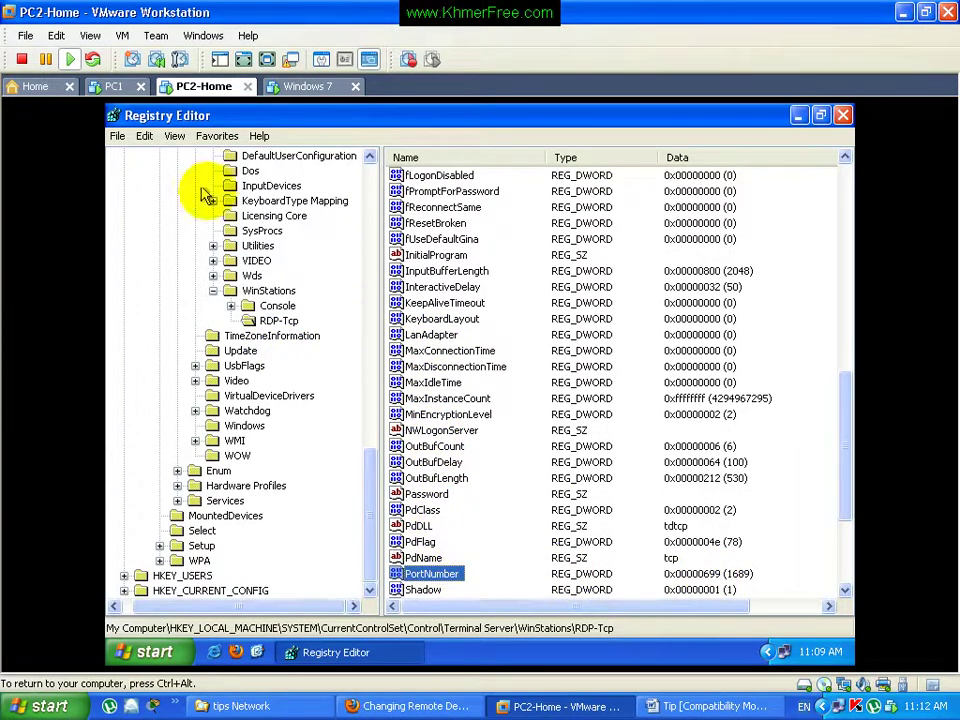
Step: On PC1, reopen Remote Desktop Connection, test connecting to 197.8.9.250 without a port and cancel the logon
click(116, 87)
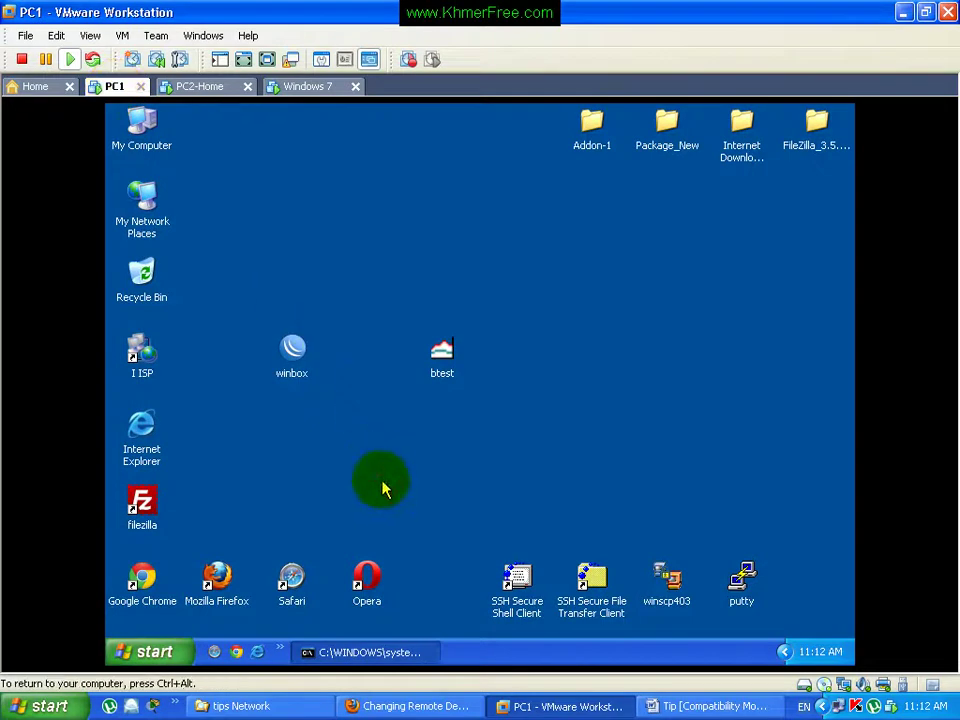
key(super+r)
click(236, 607)
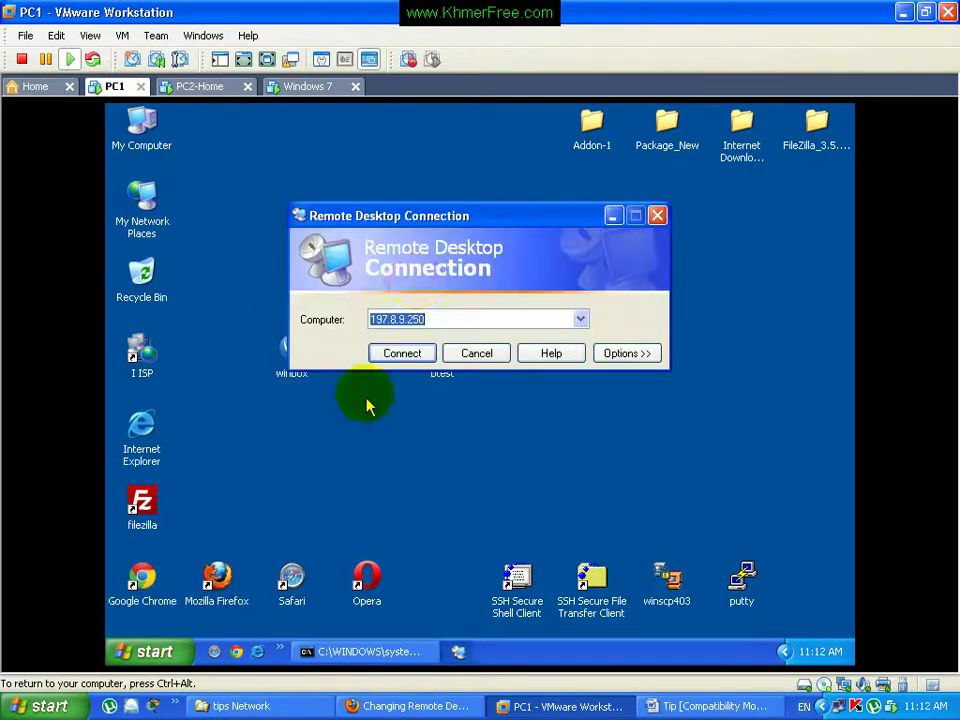
click(405, 354)
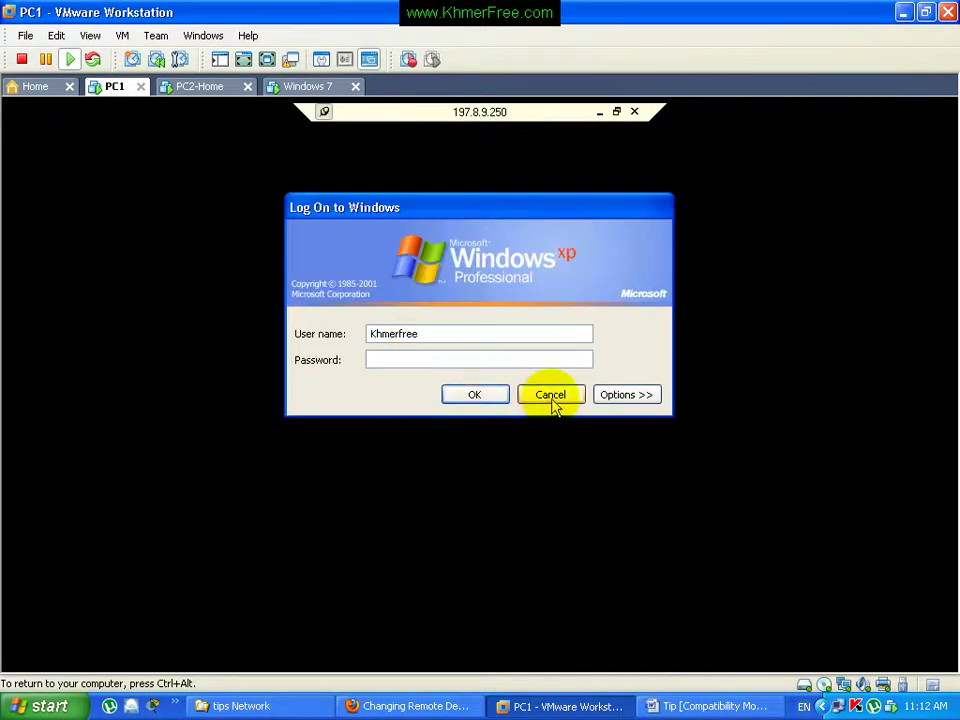
click(550, 396)
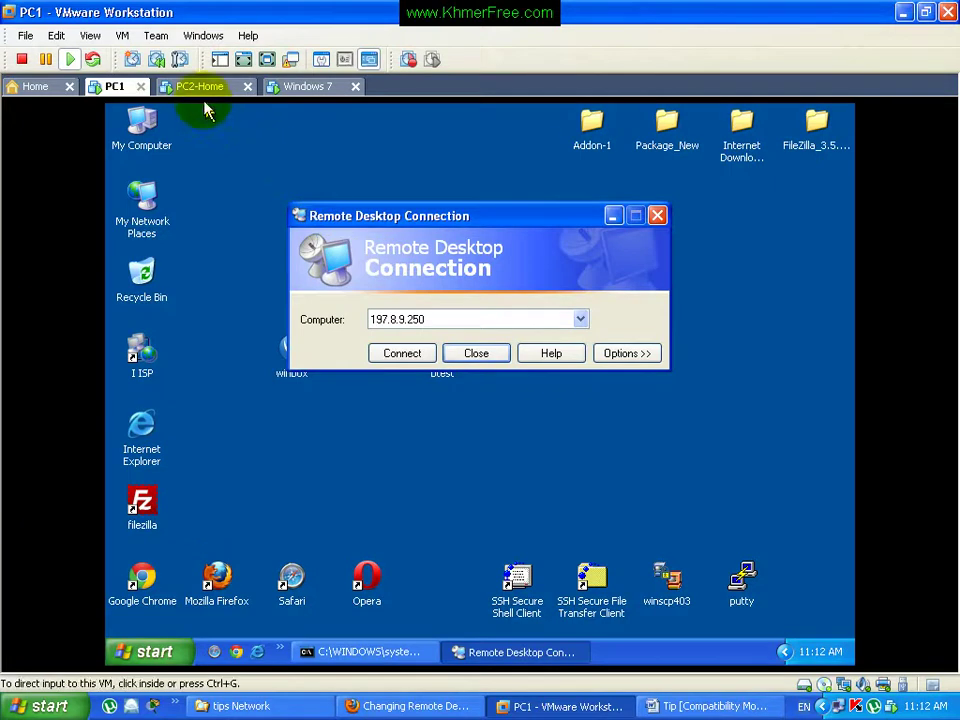
Step: Switch to PC2-Home, close the Registry Editor and restart the computer
click(175, 86)
click(843, 115)
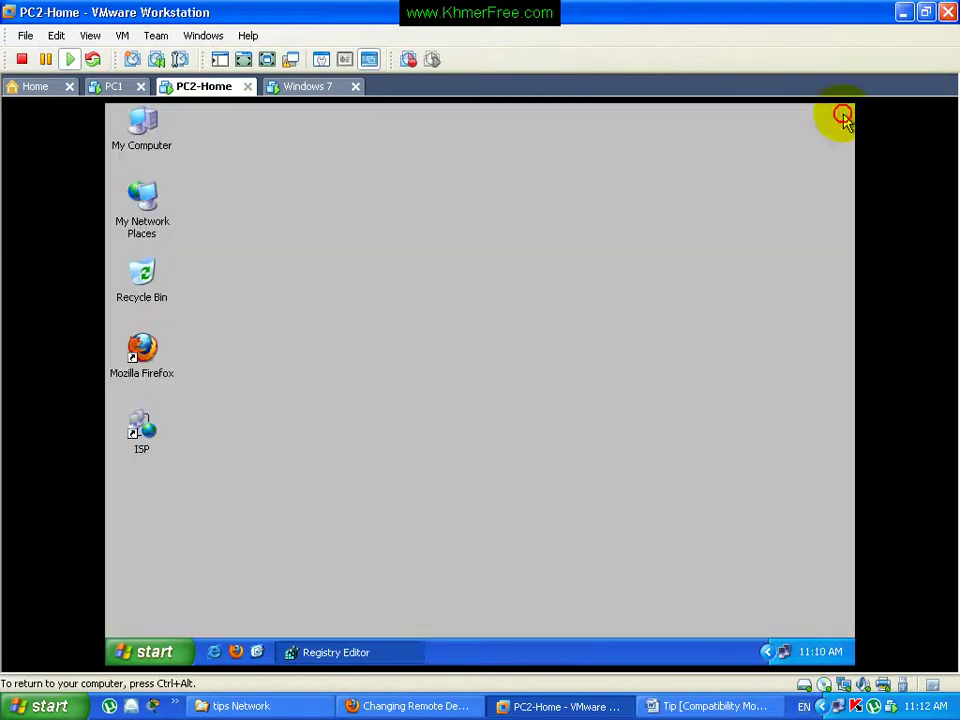
key(super)
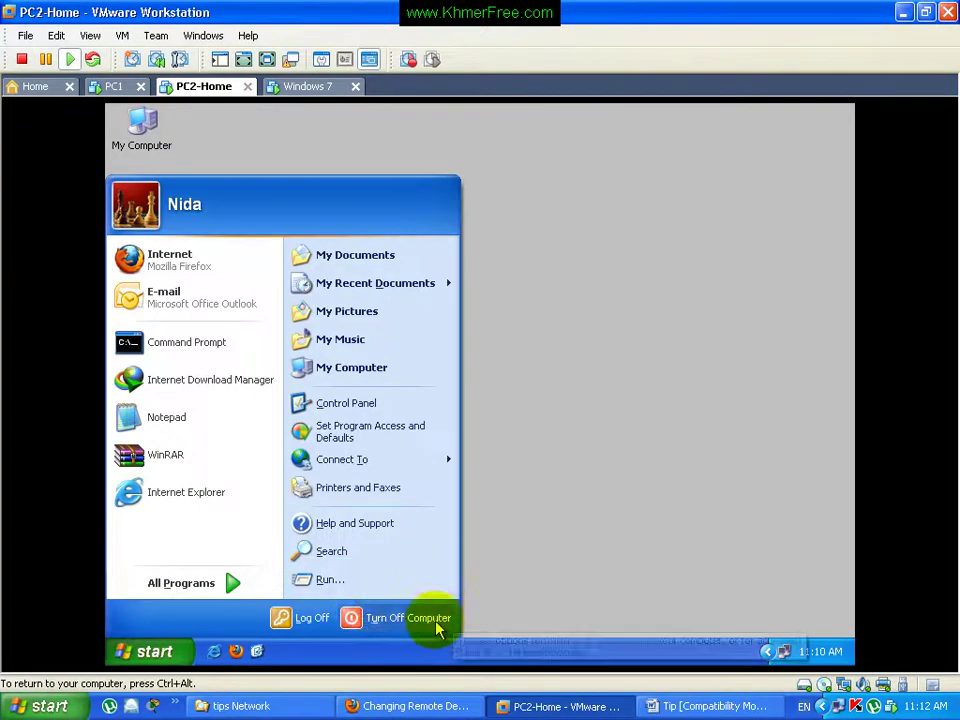
click(364, 621)
click(560, 320)
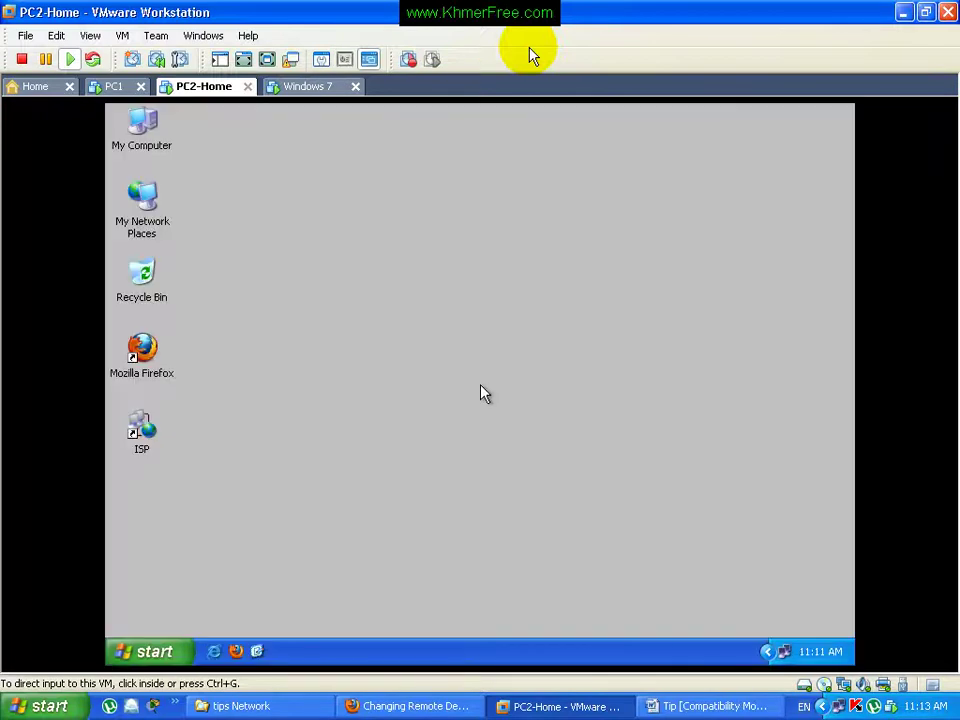
Step: Switch to PC1, try to connect to 197.8.9.250 on the default port and dismiss the resulting dialog
click(115, 87)
click(402, 354)
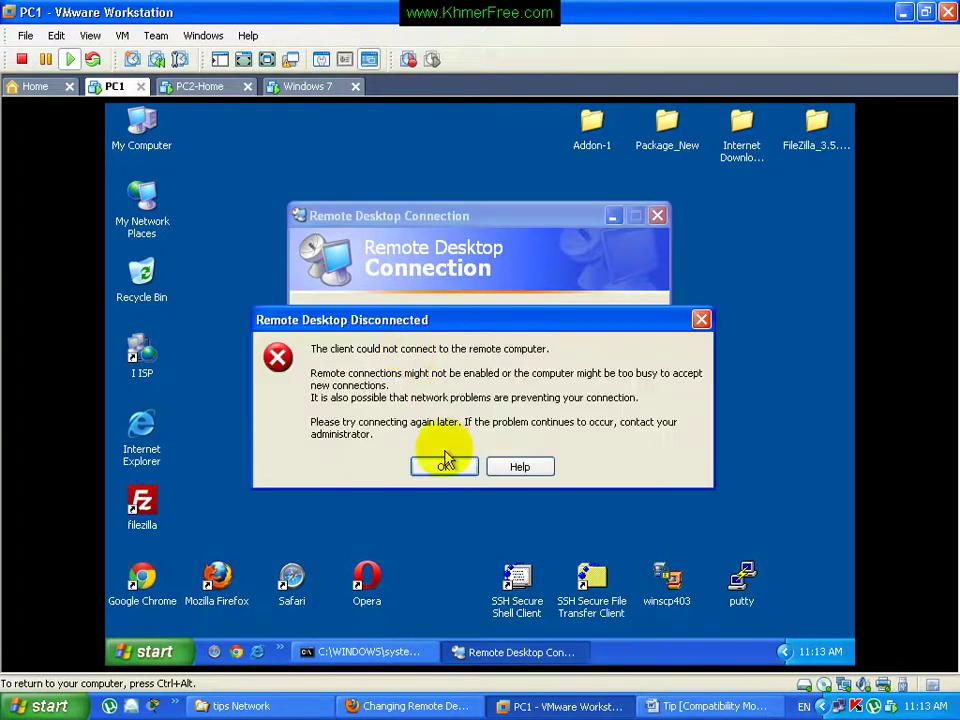
click(446, 464)
Step: Ping 197.8.9.250 again from PC1's Command Prompt, minimize it and return to the Remote Desktop computer address for editing
click(413, 649)
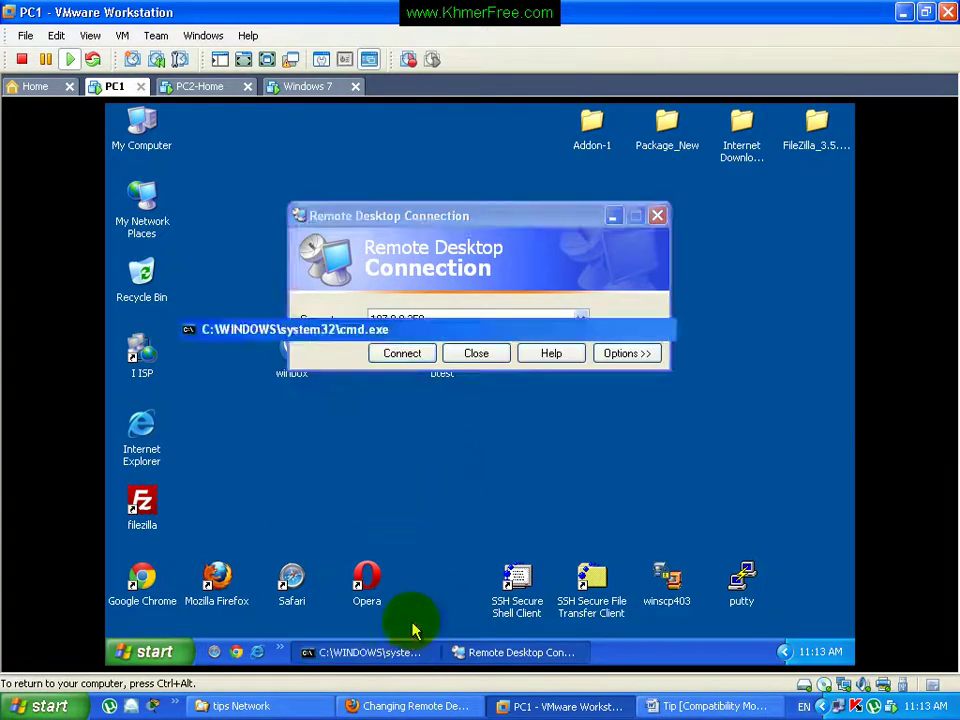
key(Return)
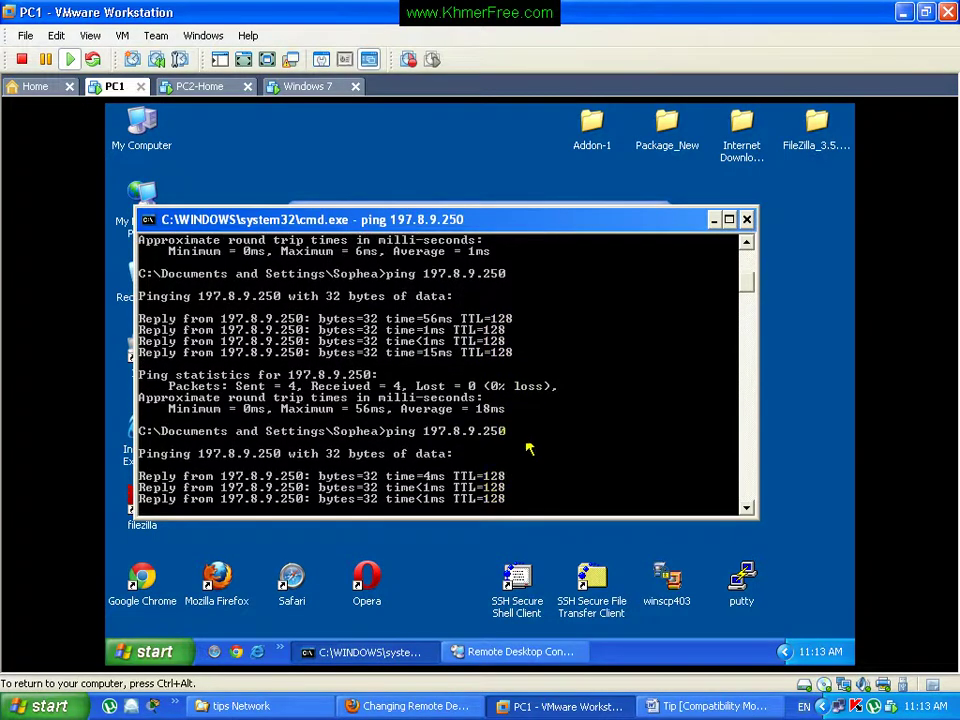
click(714, 220)
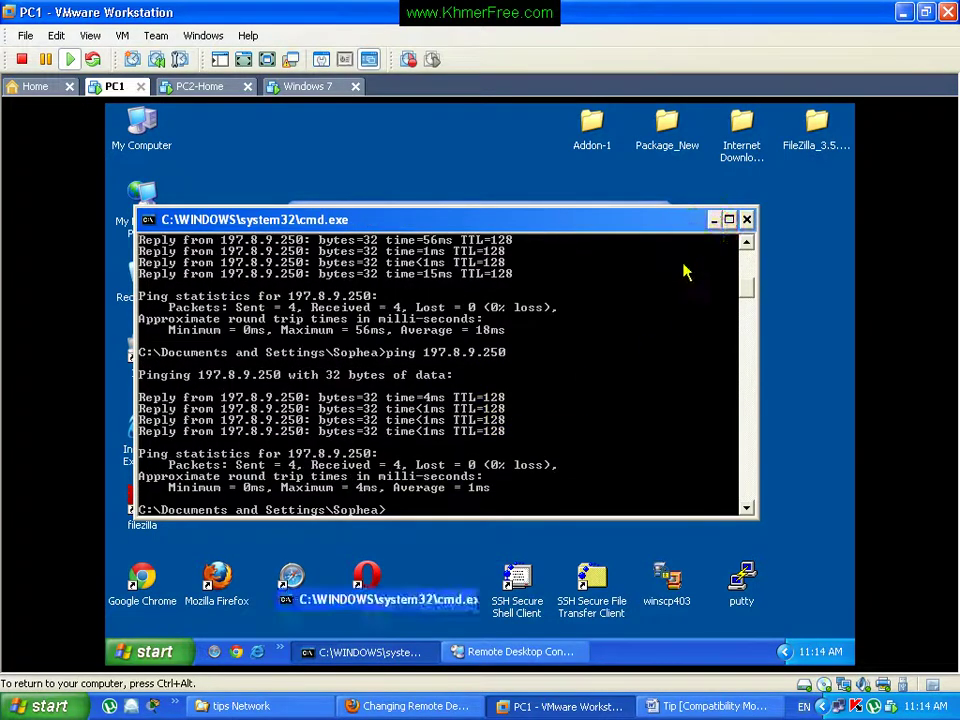
click(464, 317)
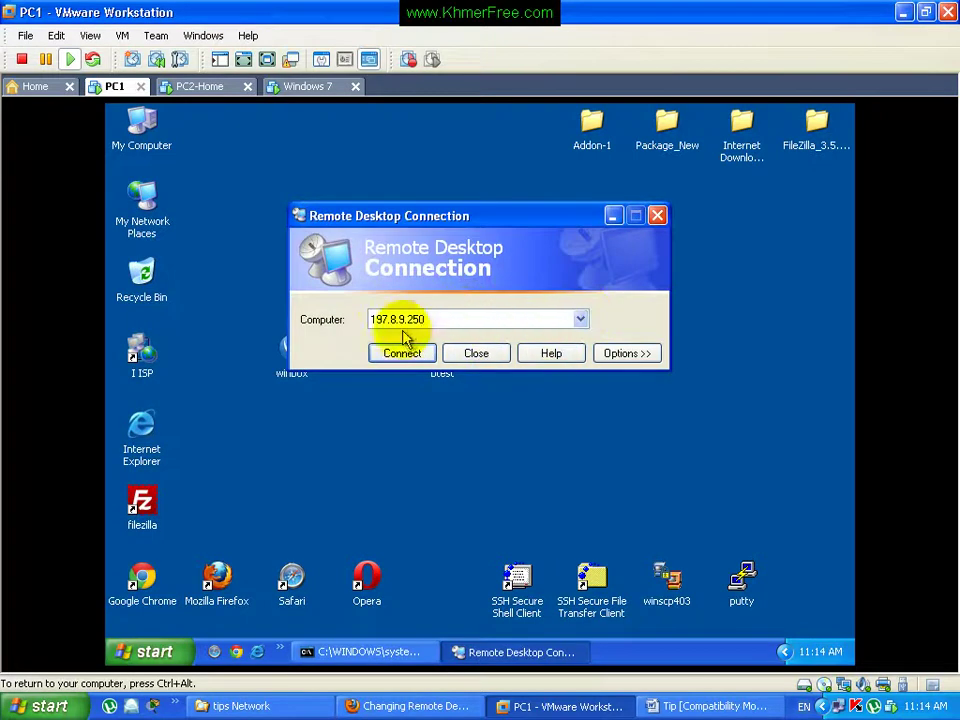
Step: Try to connect to 197.8.9.250 without a port and to 197.8.9.250:1689, dismissing the resulting dialogs
click(402, 353)
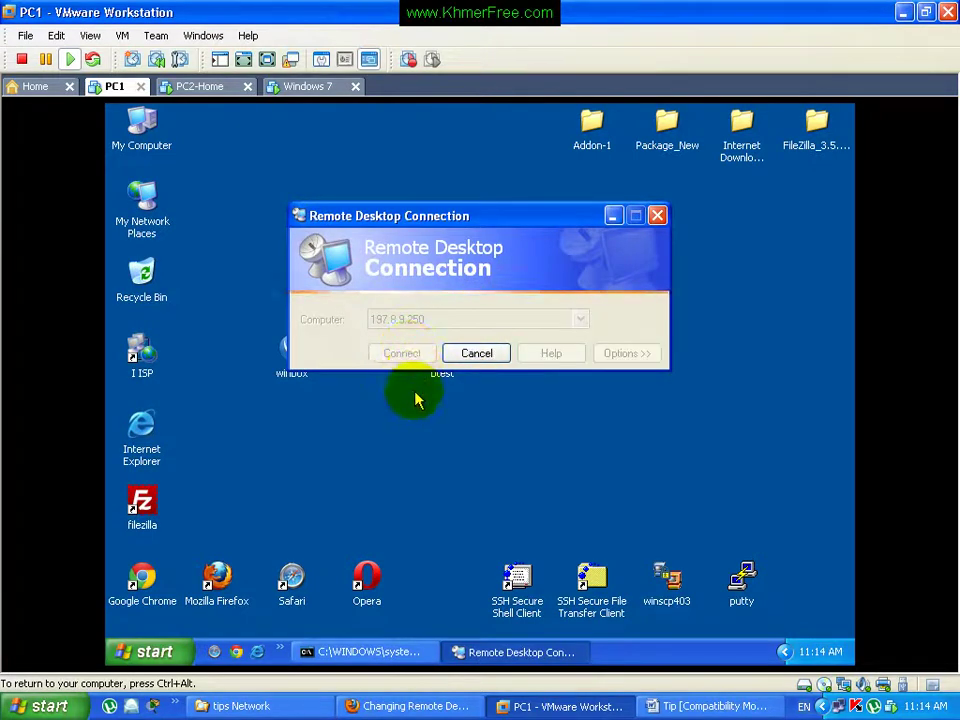
click(443, 468)
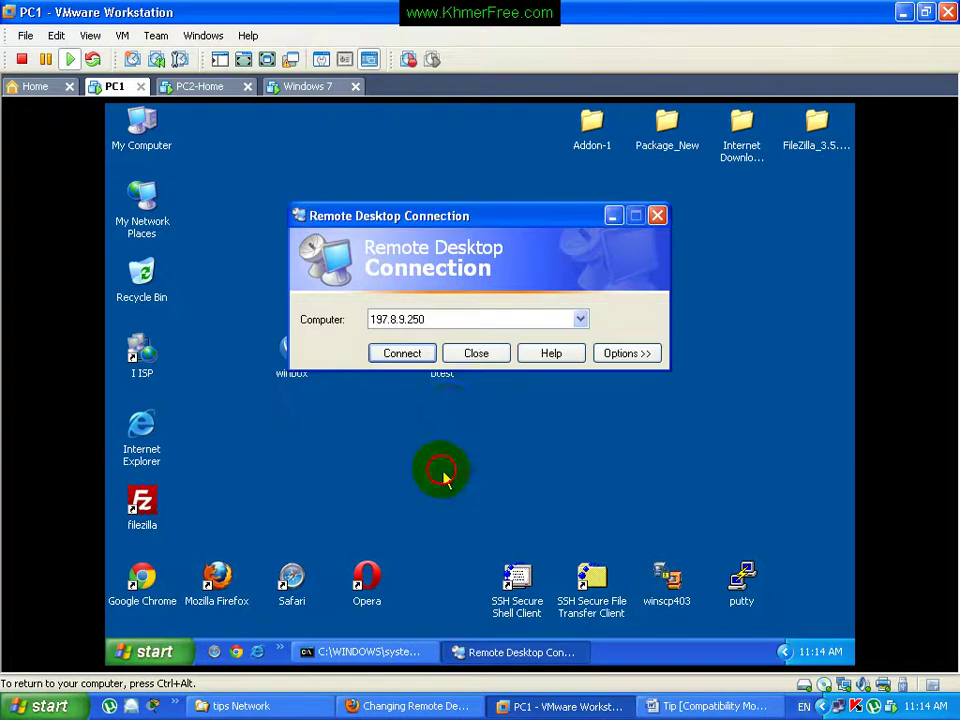
click(456, 317)
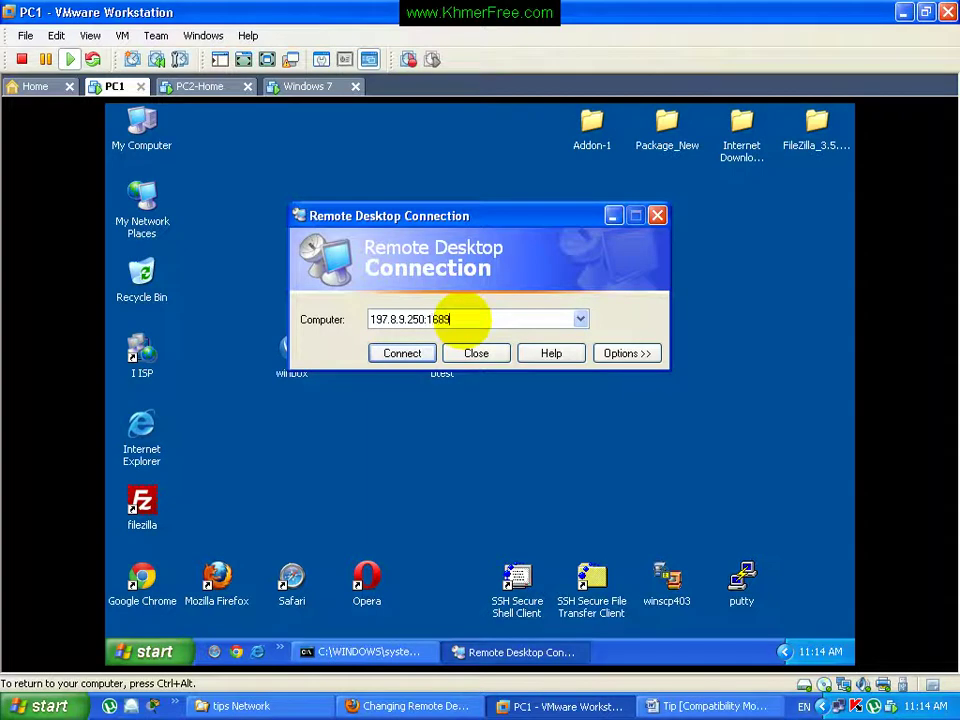
click(418, 356)
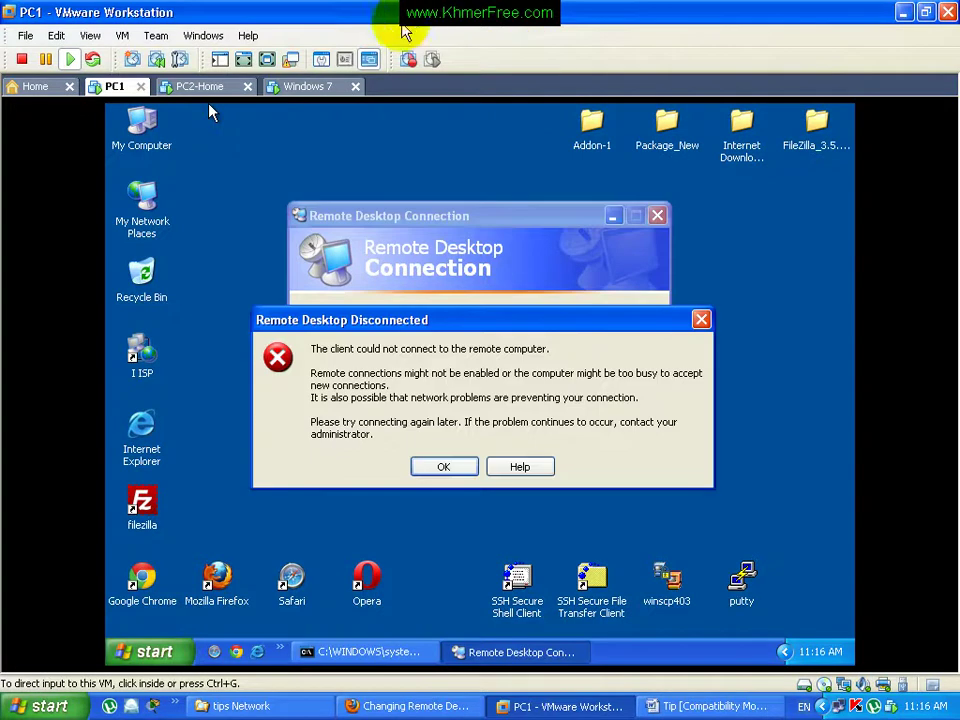
click(443, 466)
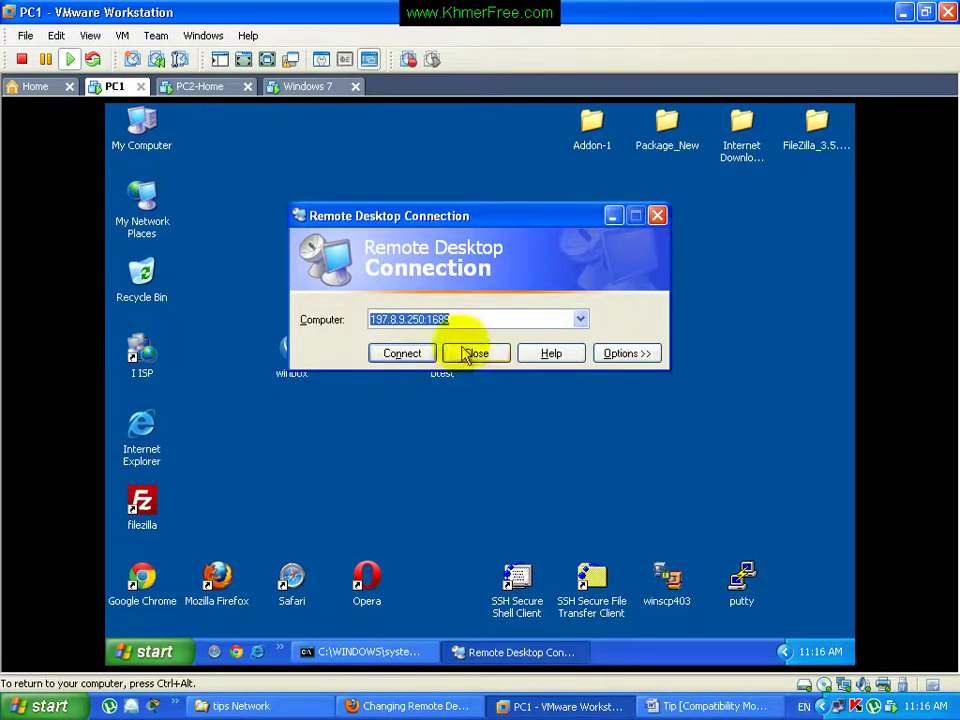
click(459, 322)
Step: Switch to PC2-Home and open the exceptions list of Windows Firewall
click(201, 90)
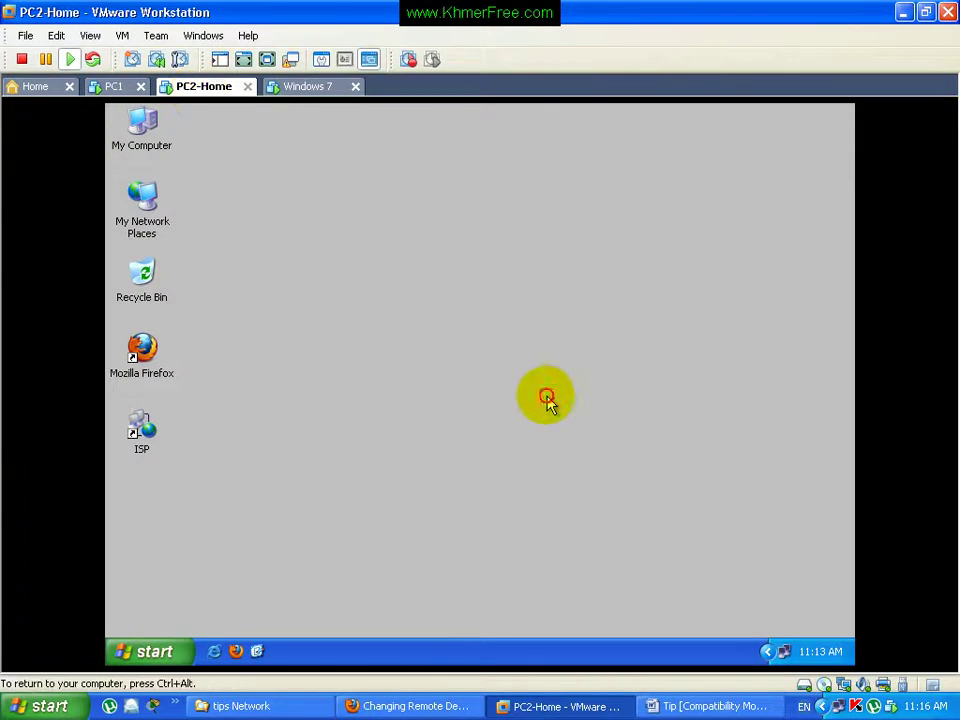
right_click(787, 652)
click(754, 615)
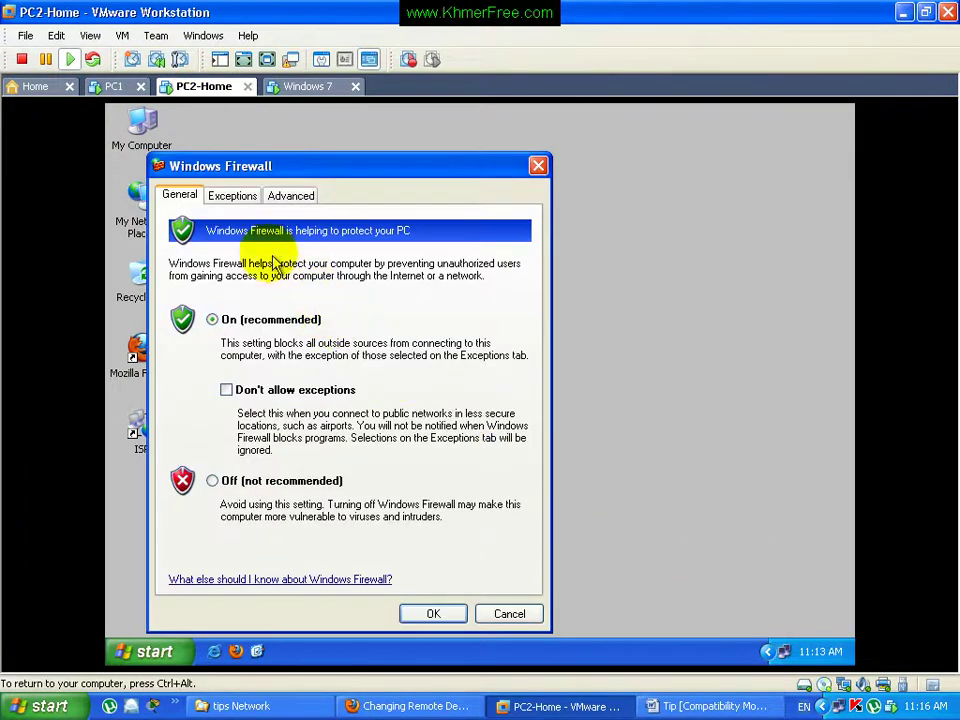
click(236, 200)
Step: Try to set the scope of the Remote Desktop exception's TCP 3389 port to the custom list 1689, and cancel the edit
click(240, 373)
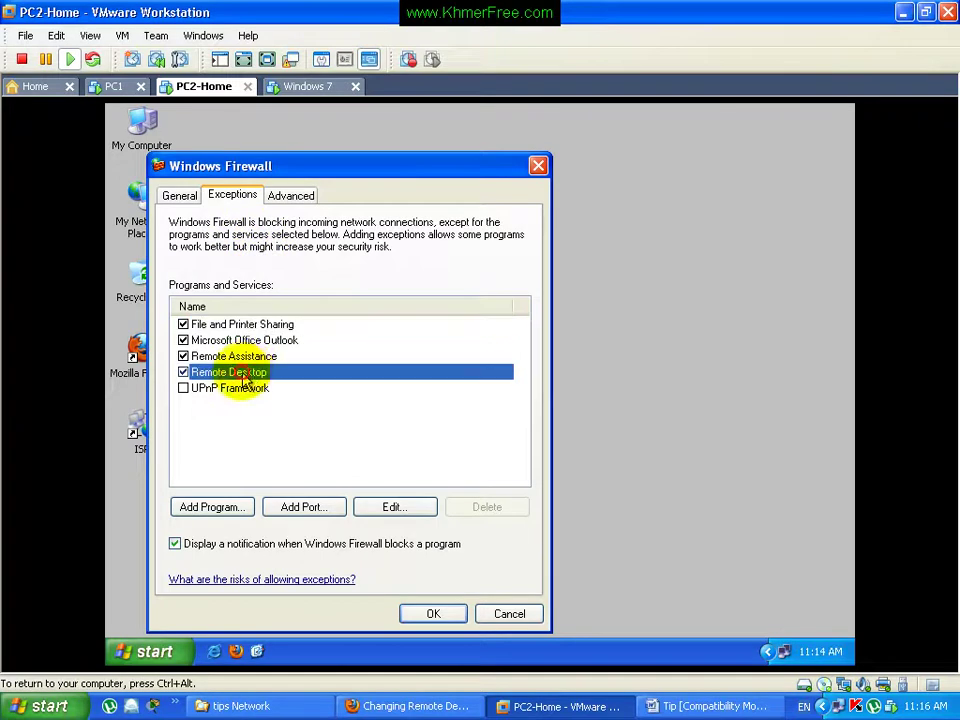
click(400, 508)
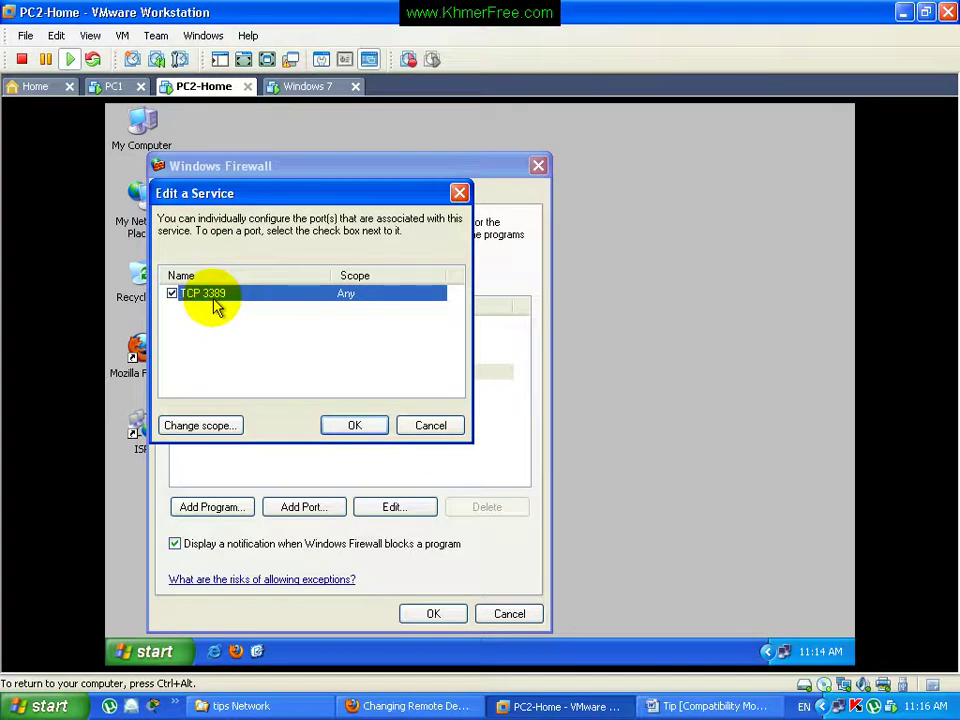
click(196, 425)
click(236, 385)
click(253, 413)
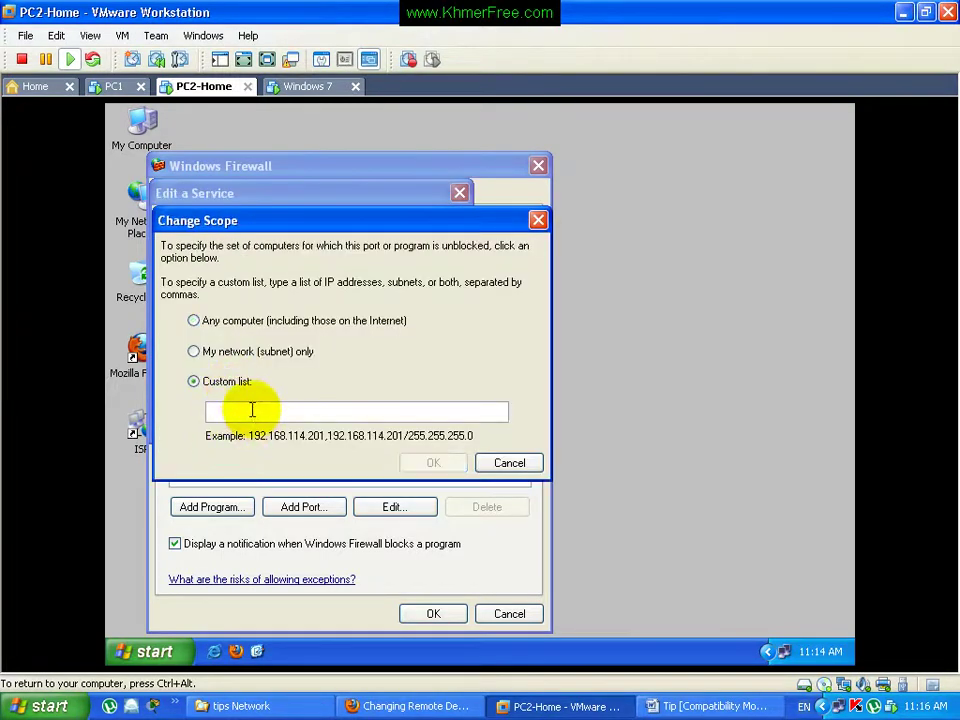
text(1689)
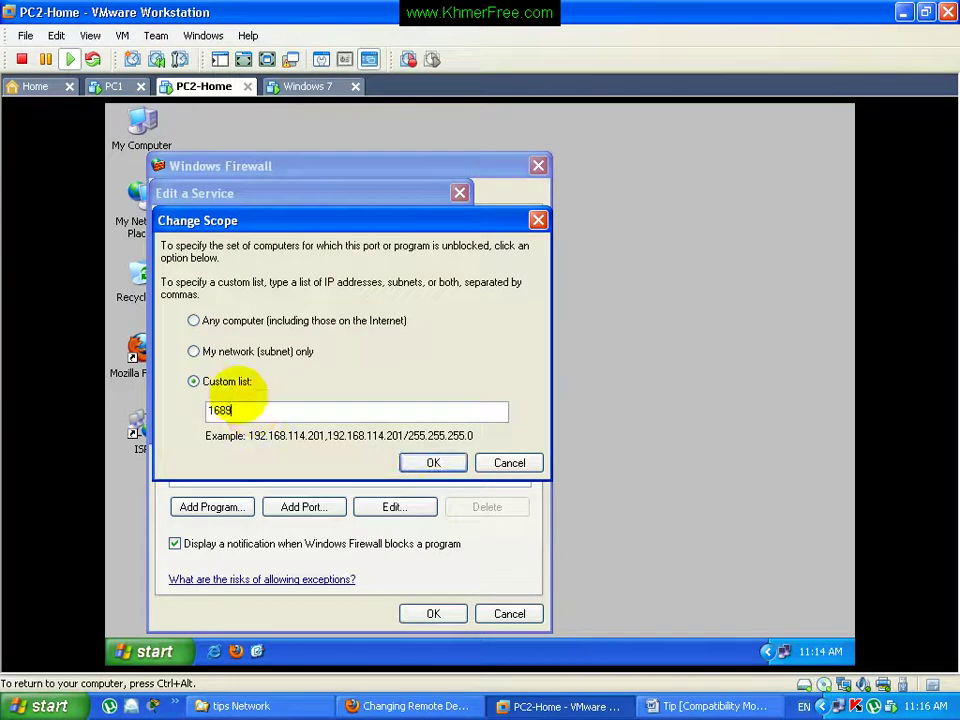
click(430, 466)
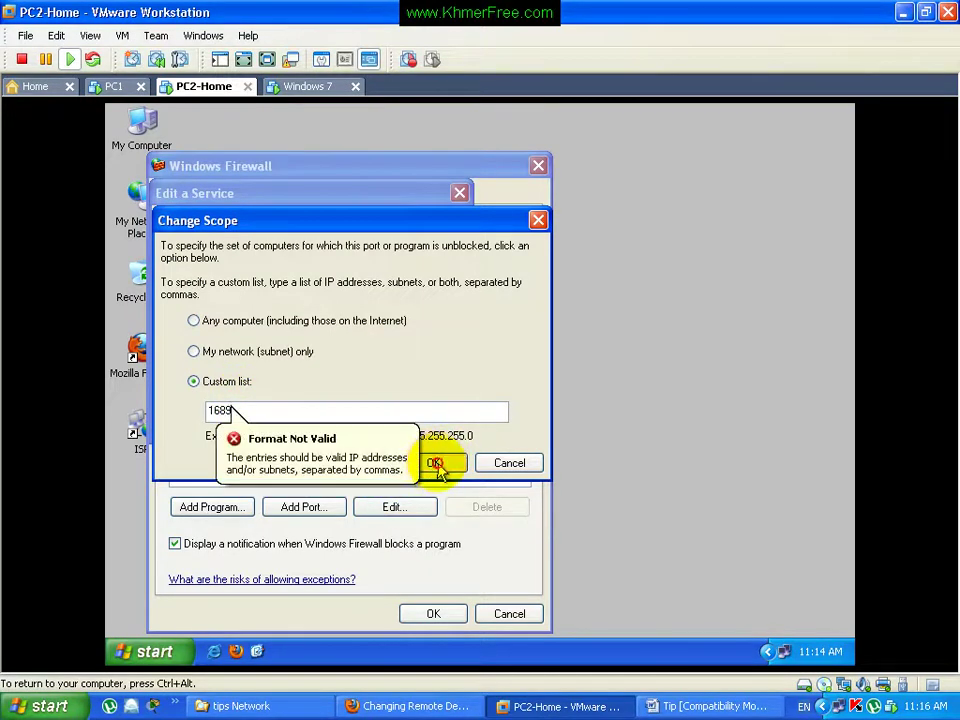
click(506, 463)
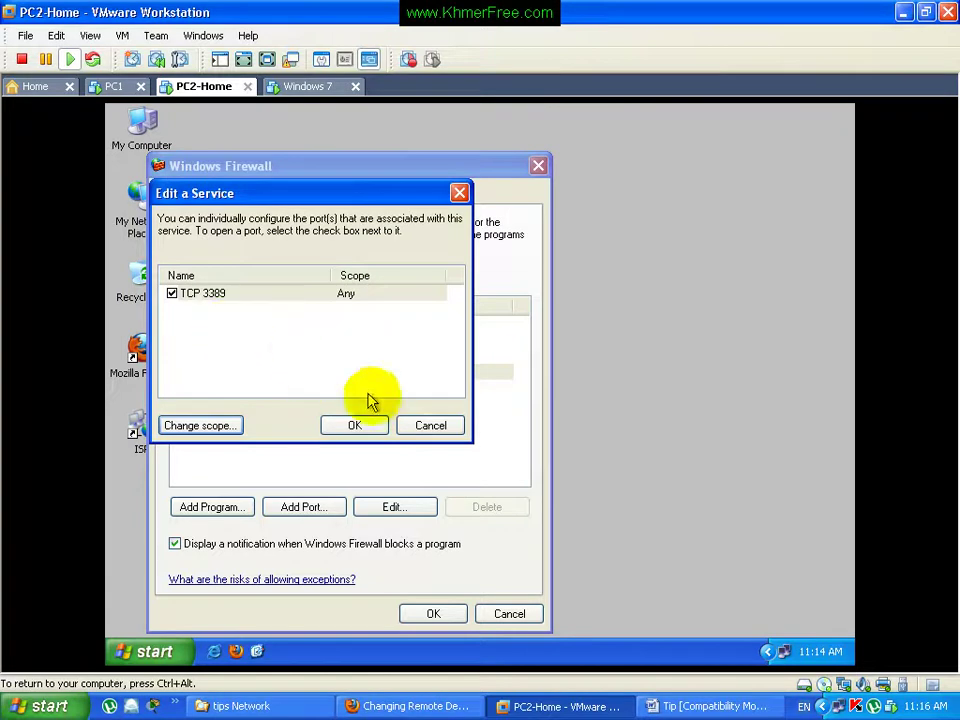
click(432, 428)
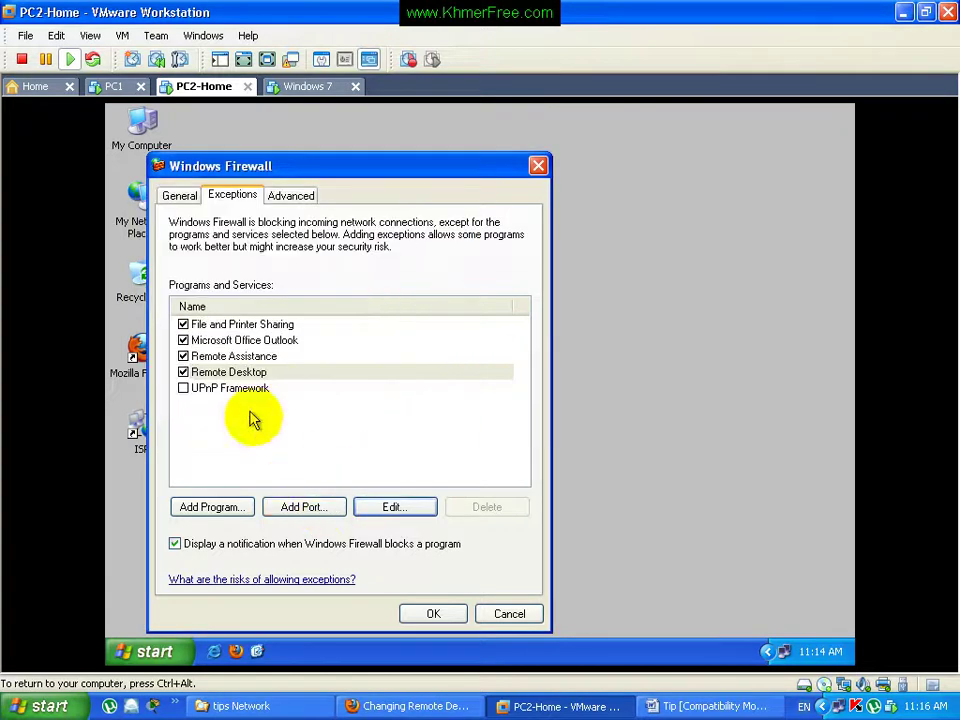
Step: Check the Remote Desktop exception's port and add a firewall exception named NewRemote for TCP port 1689
double_click(240, 371)
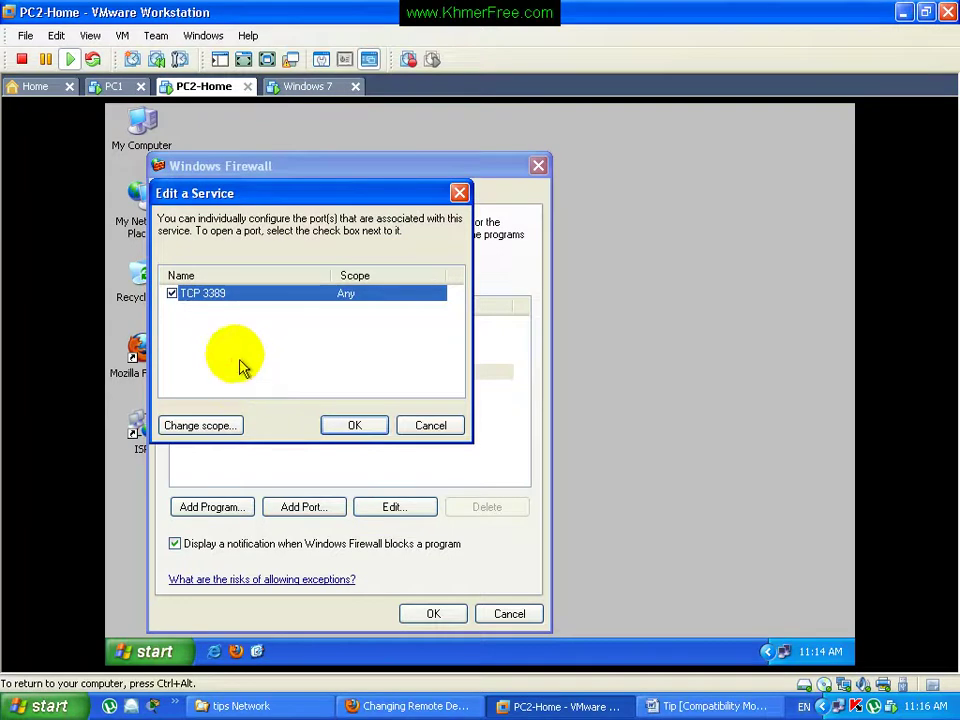
click(354, 425)
click(304, 507)
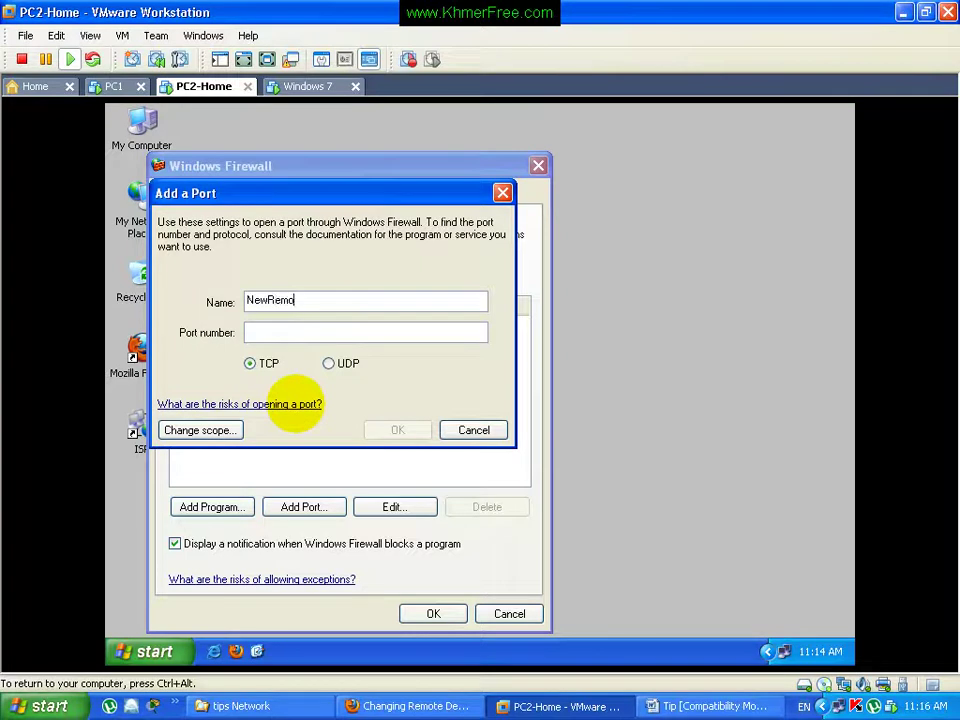
click(278, 334)
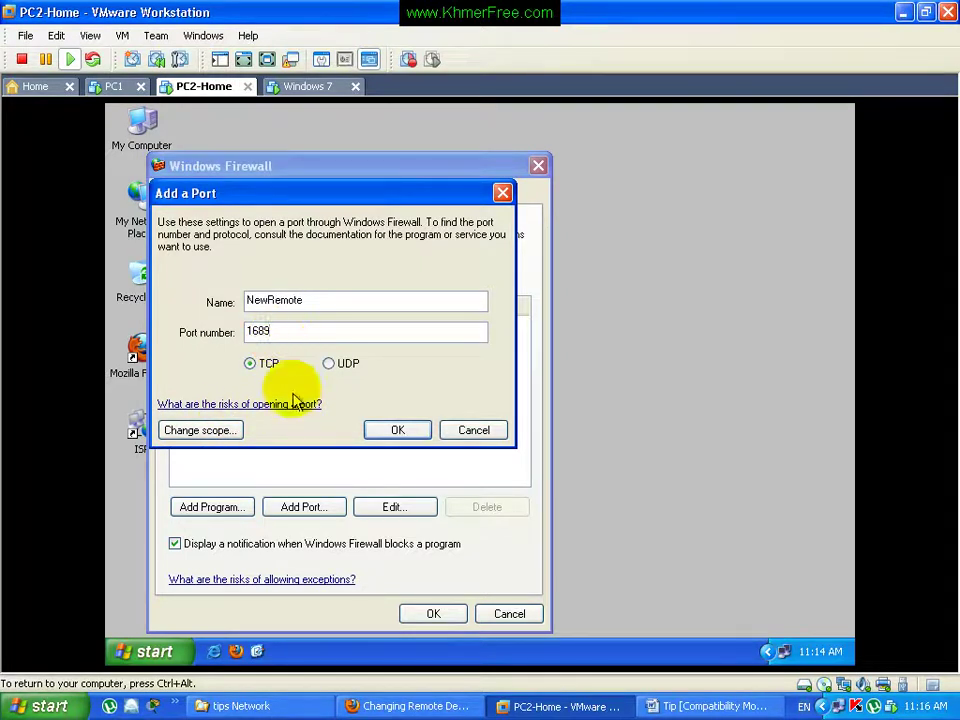
click(398, 430)
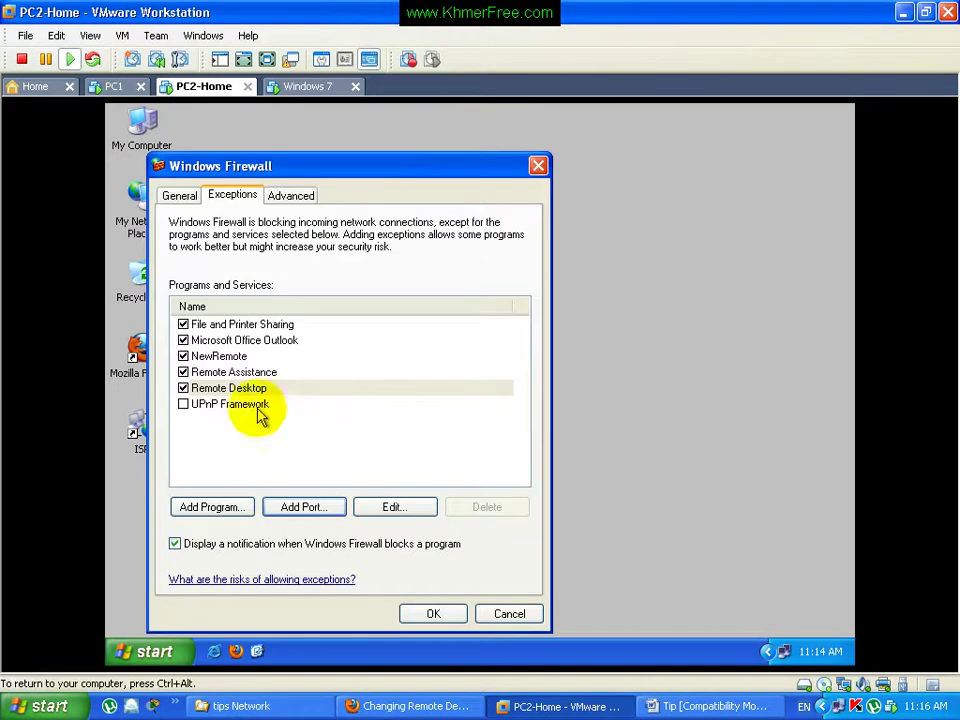
Step: Review the settings of the Remote Desktop and NewRemote firewall exceptions
click(392, 507)
click(354, 426)
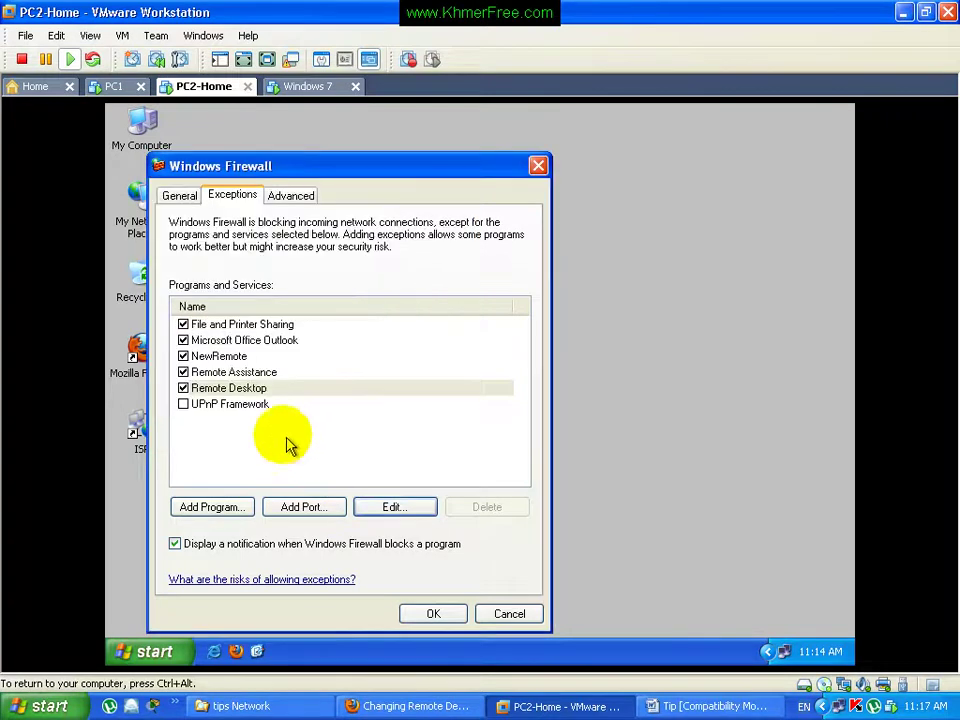
click(232, 358)
click(398, 509)
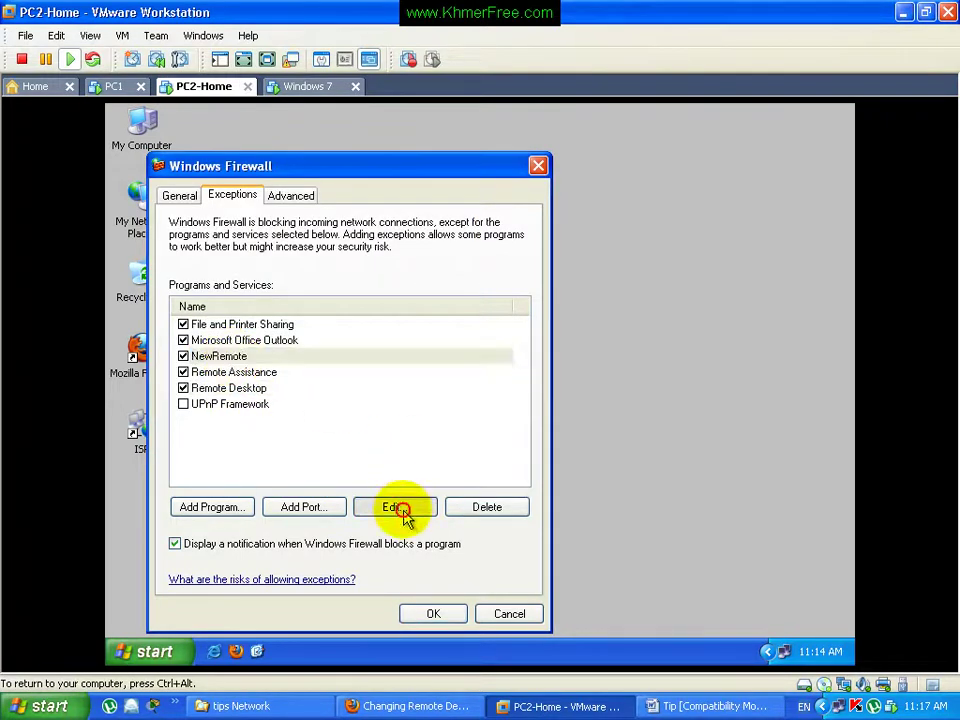
click(470, 431)
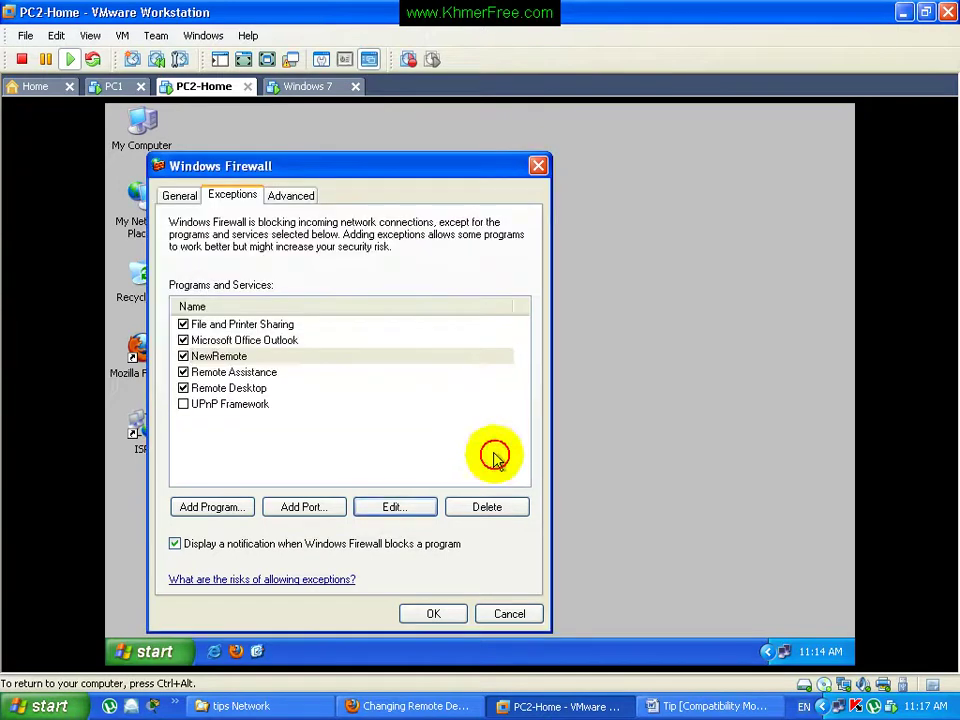
Step: Apply the firewall exceptions on PC2-Home and return to its desktop
click(436, 614)
right_click(433, 345)
click(438, 341)
Step: Switch to PC1 and test the Remote Desktop connection to 197.8.9.250:1689
click(110, 86)
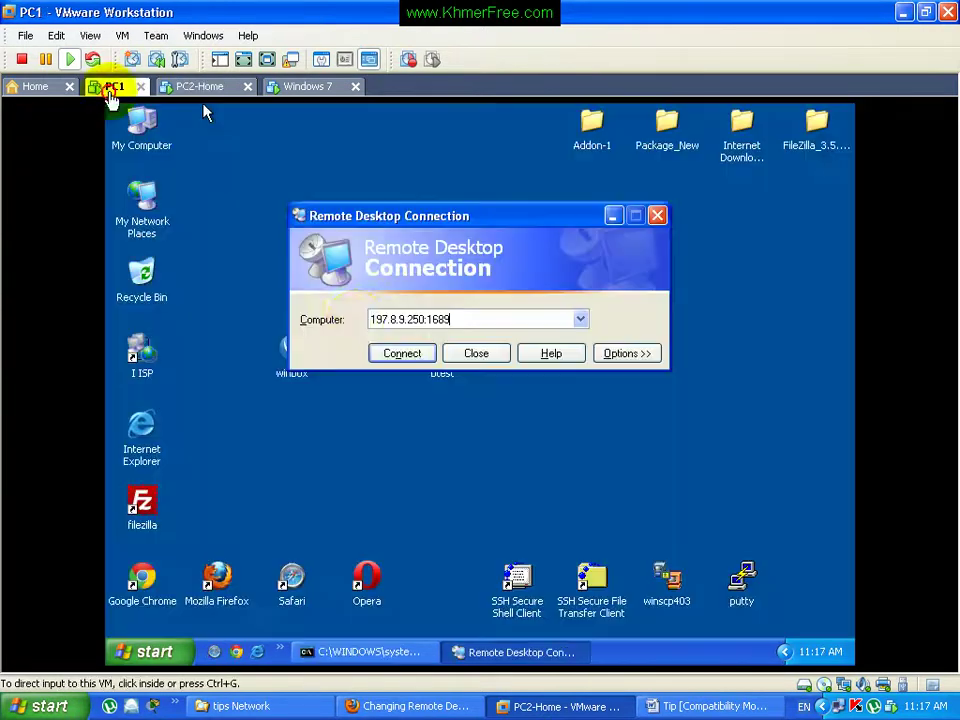
click(401, 355)
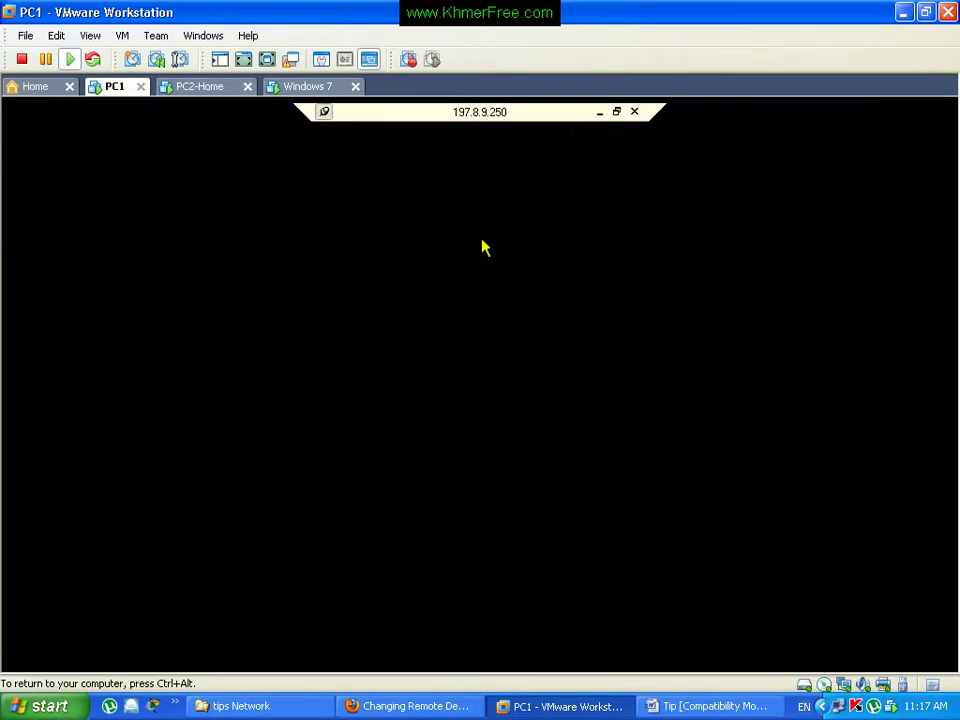
click(541, 398)
Step: Switch to PC2-Home, review the Windows Firewall exceptions list again and close it without changes
click(200, 88)
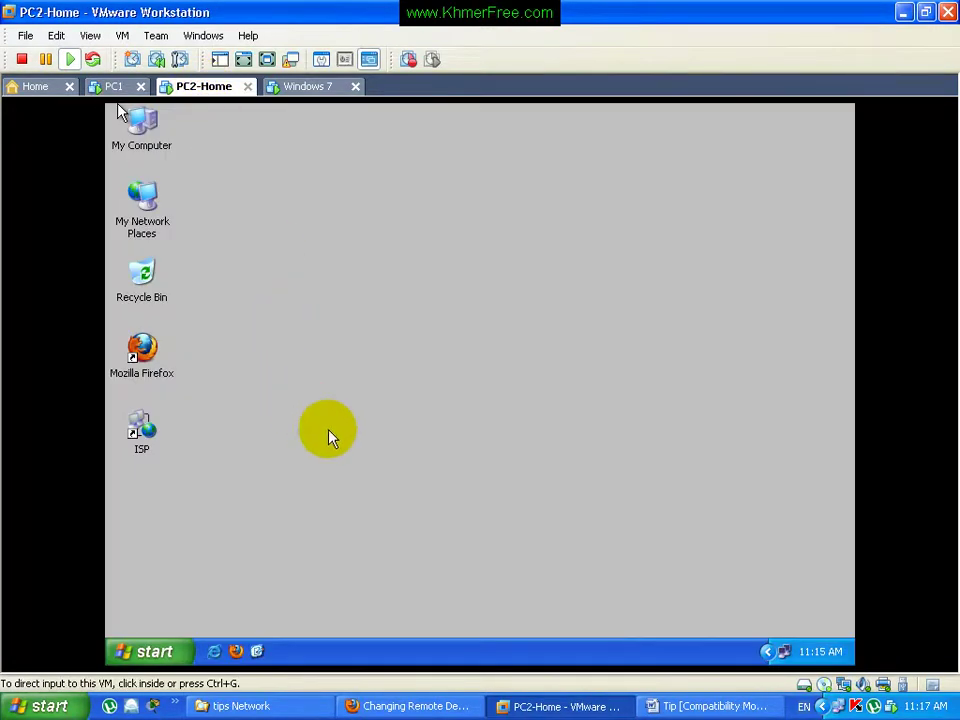
right_click(783, 652)
click(745, 614)
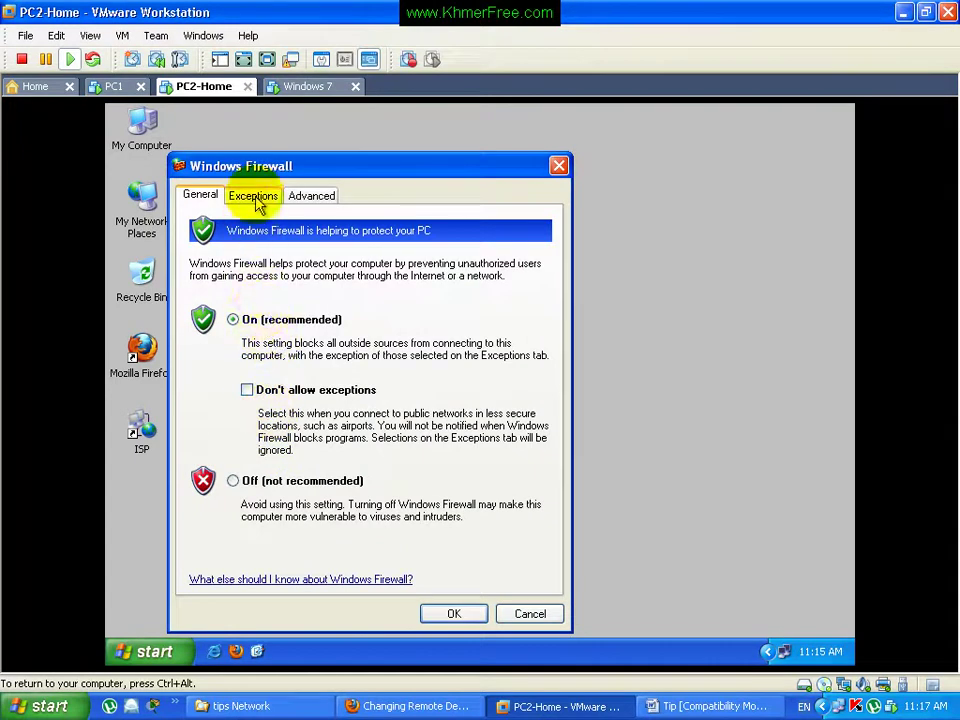
click(255, 198)
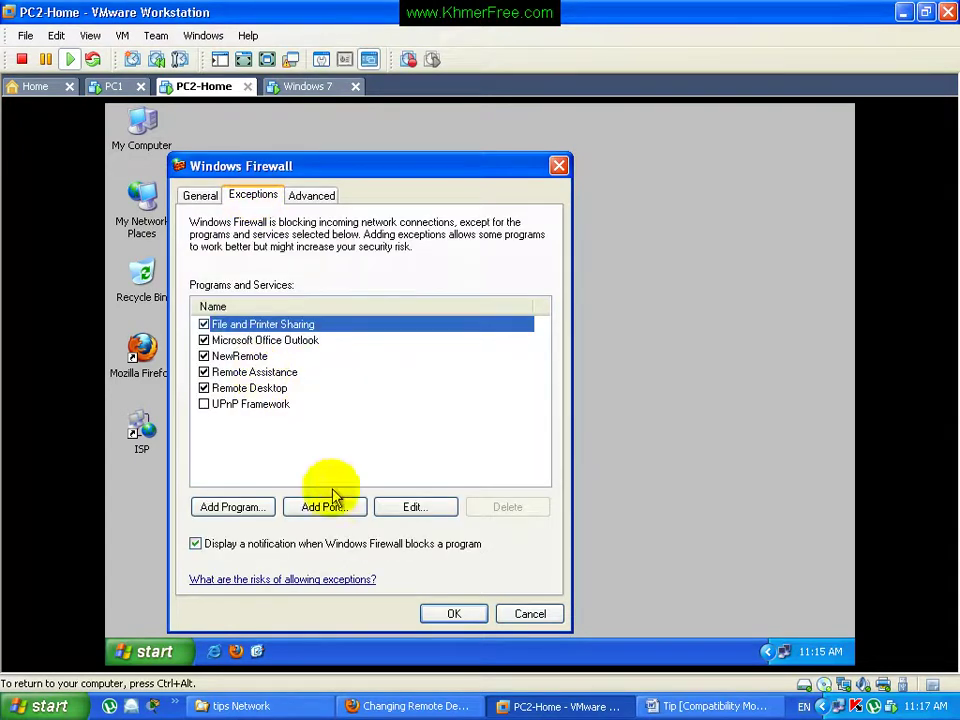
click(536, 615)
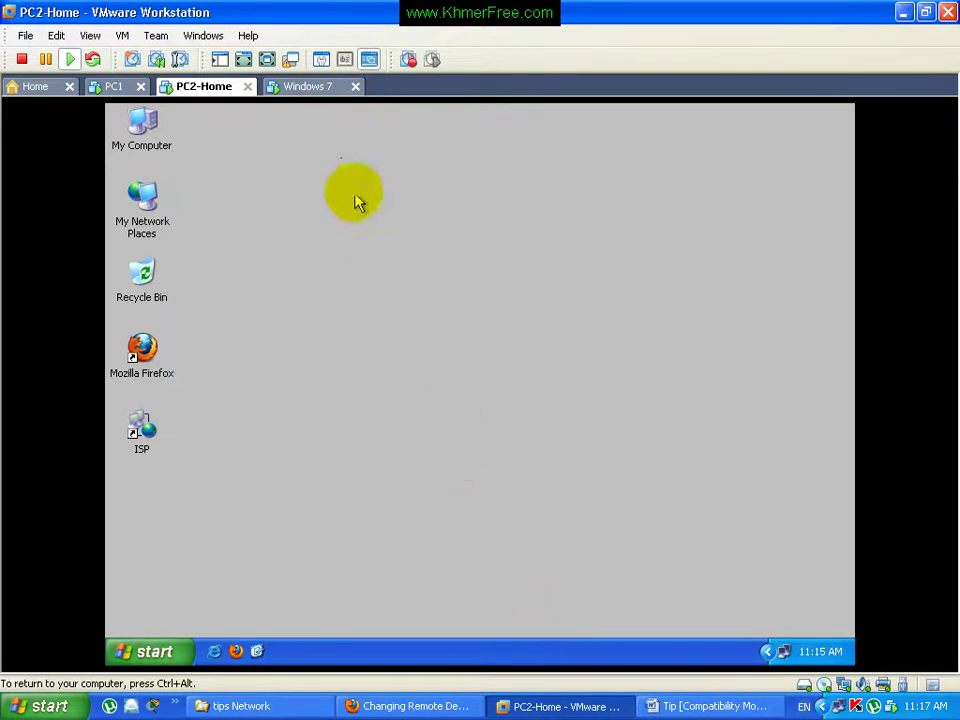
Step: Switch to the Windows 7 virtual machine, run regedit and allow the Registry Editor to make changes
click(302, 88)
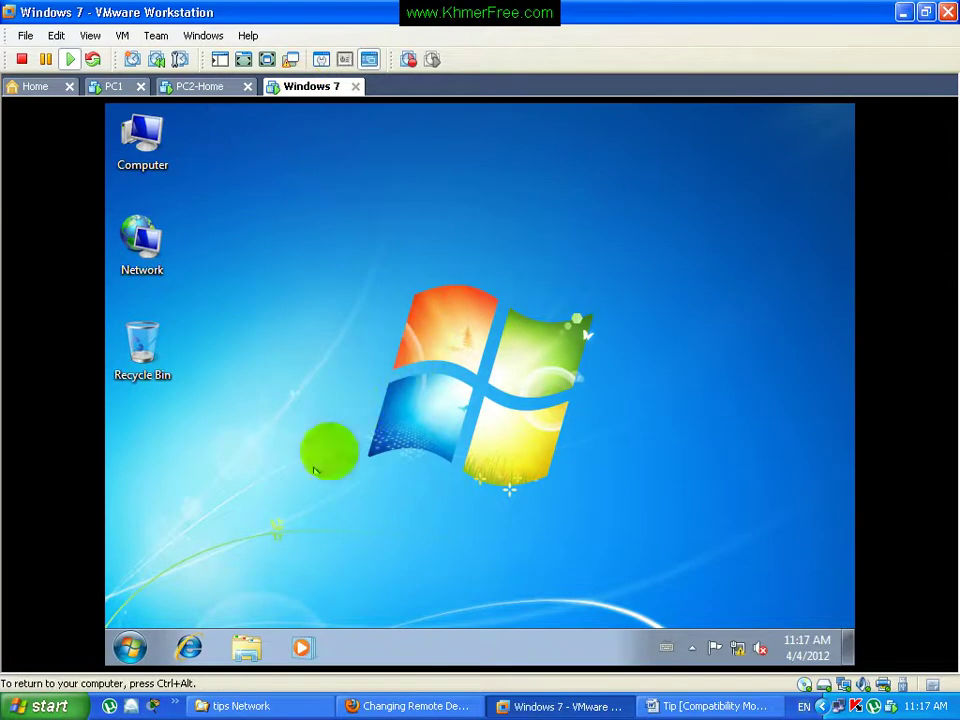
click(137, 643)
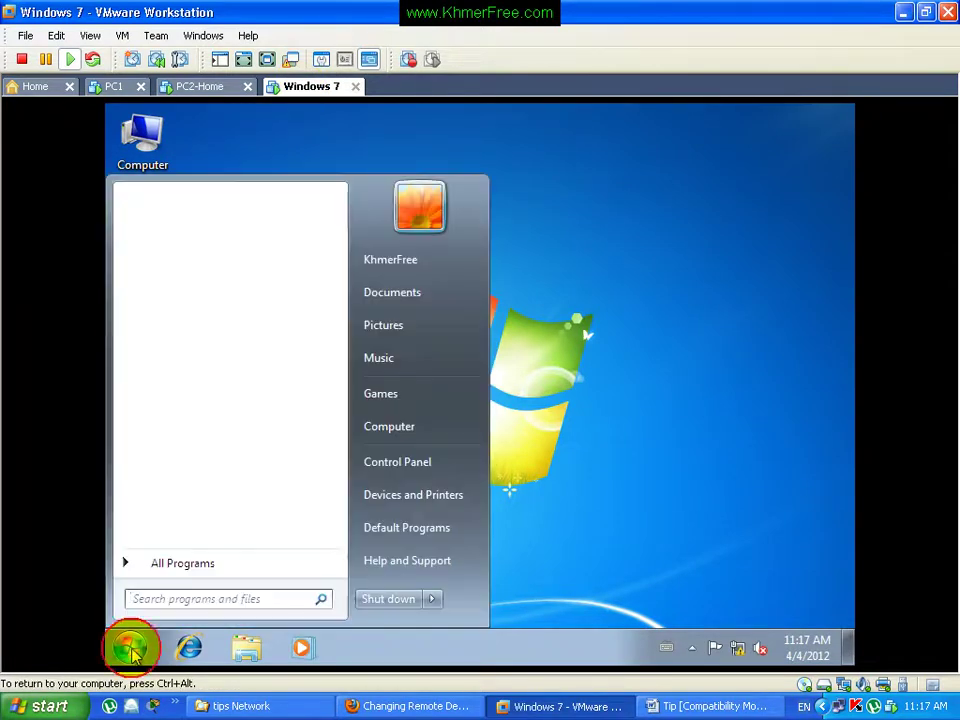
click(604, 484)
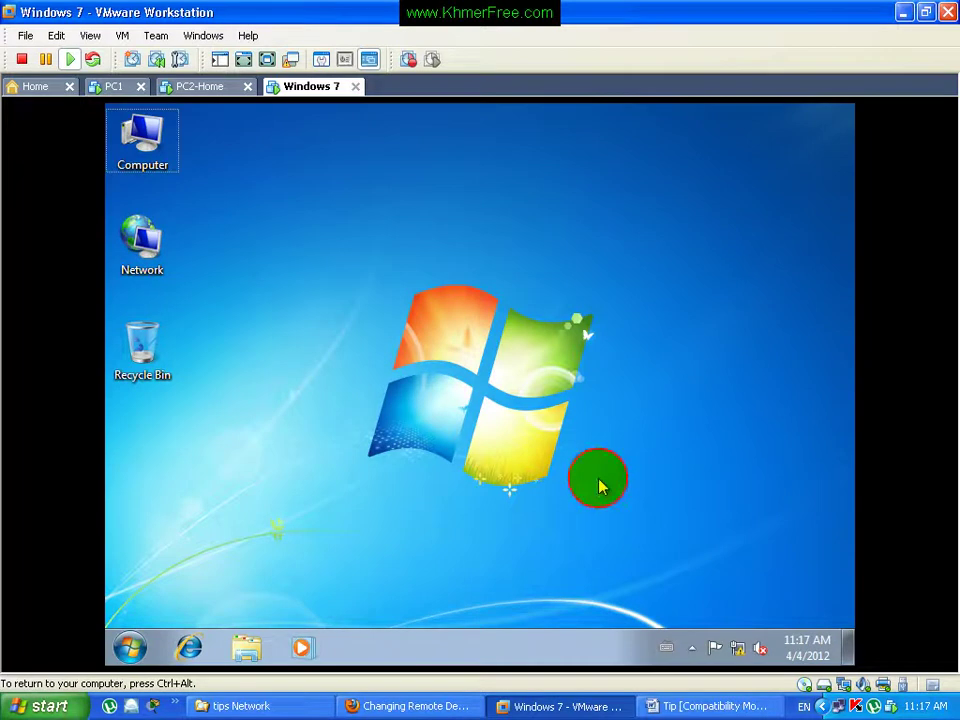
key(super+r)
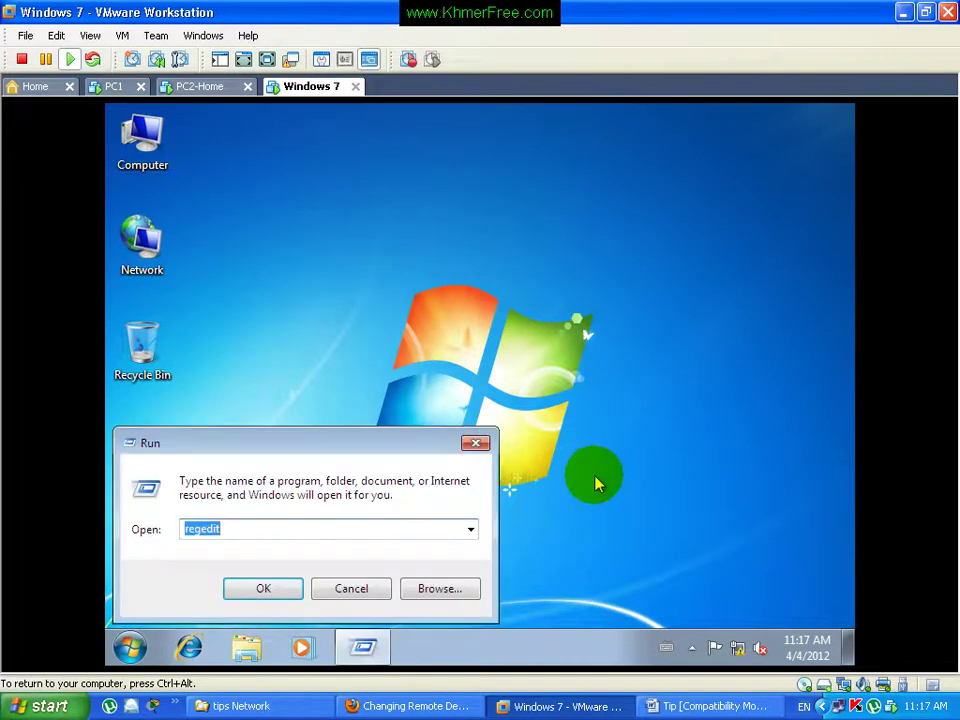
key(Return)
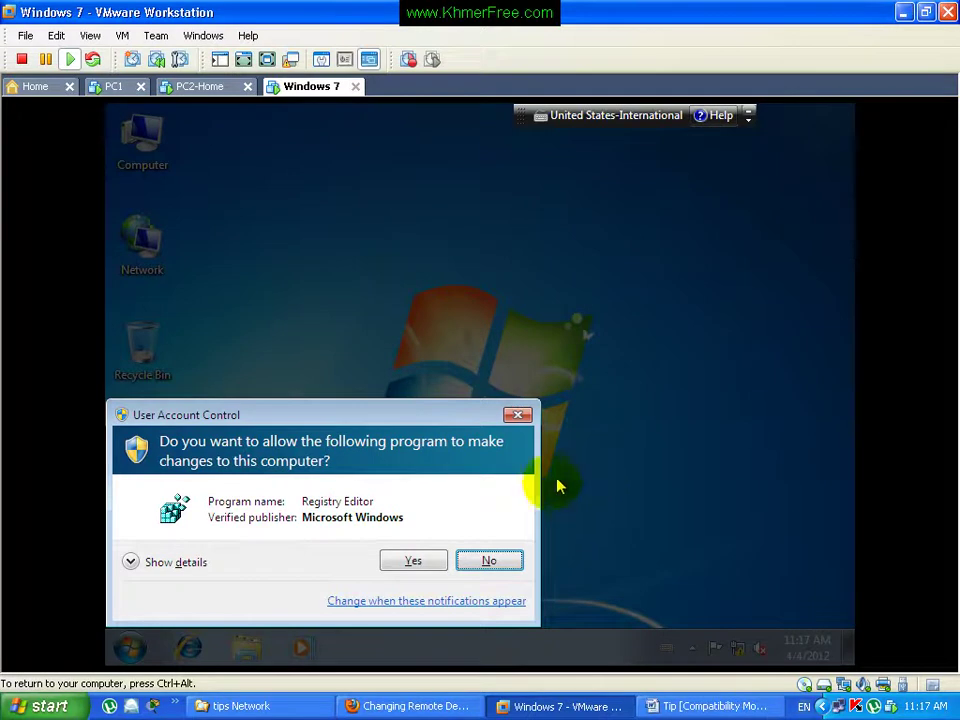
click(418, 564)
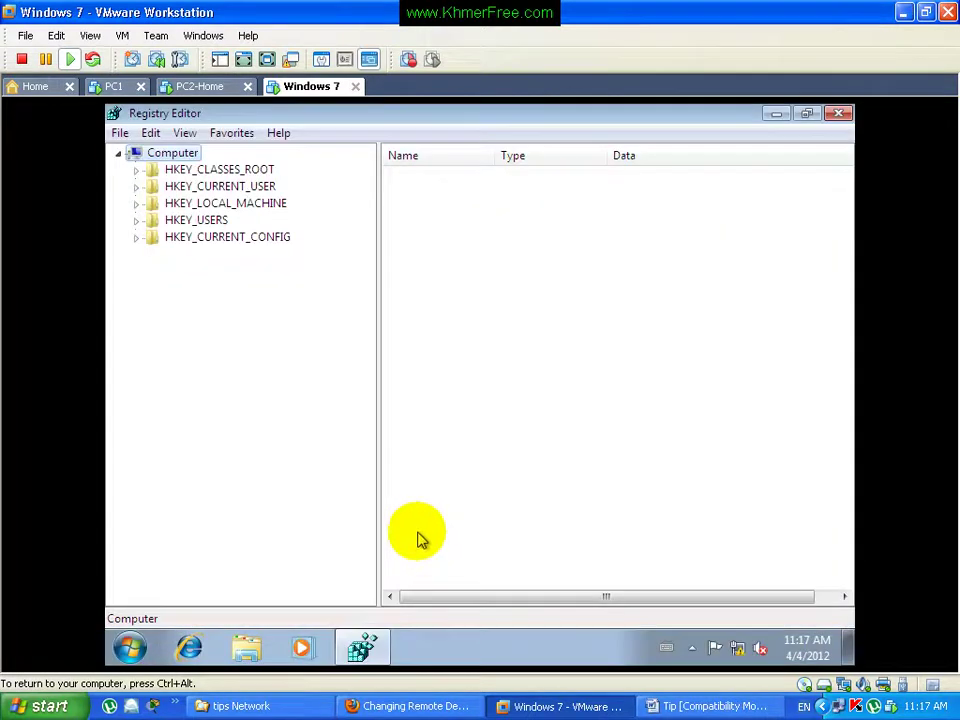
Step: Expand HKEY_LOCAL_MACHINE\SYSTEM\CurrentControlSet\Control in the registry and select the Terminal Server key
double_click(253, 206)
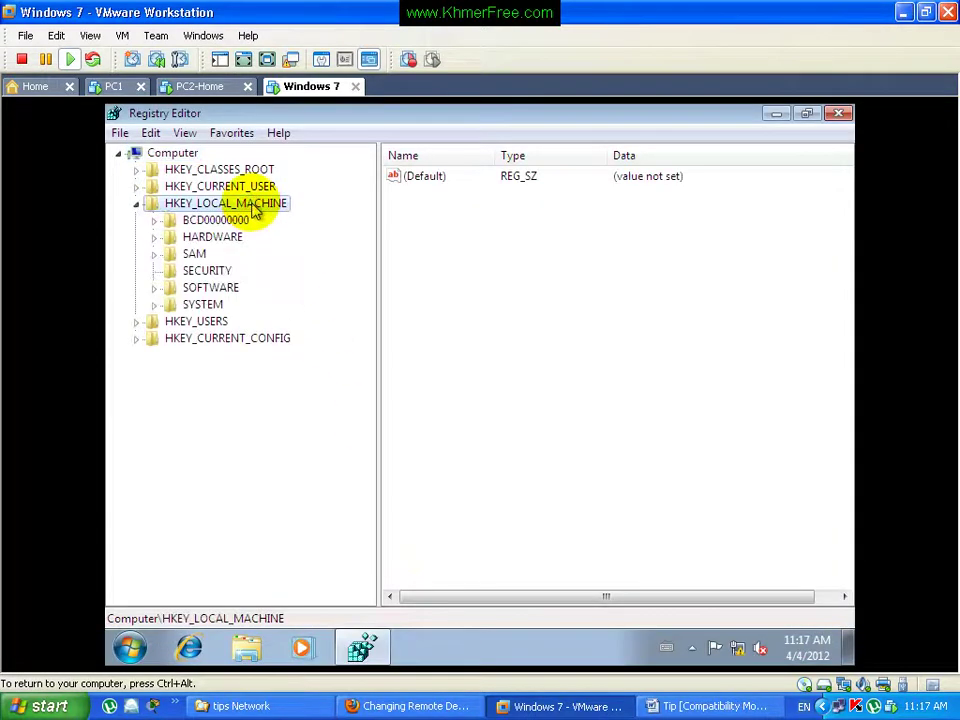
double_click(214, 306)
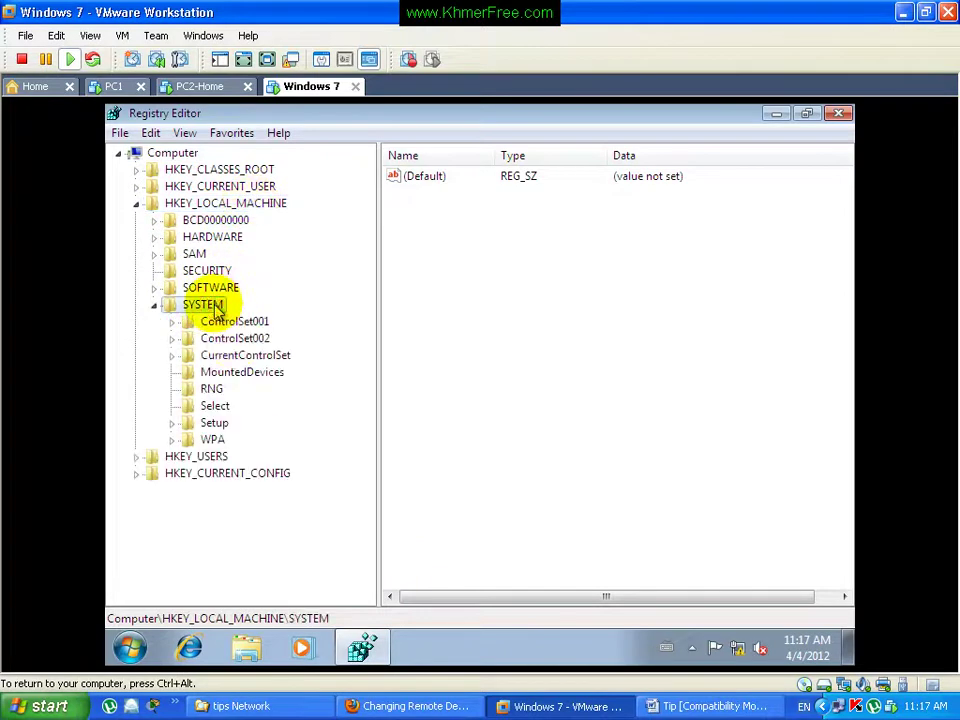
double_click(238, 357)
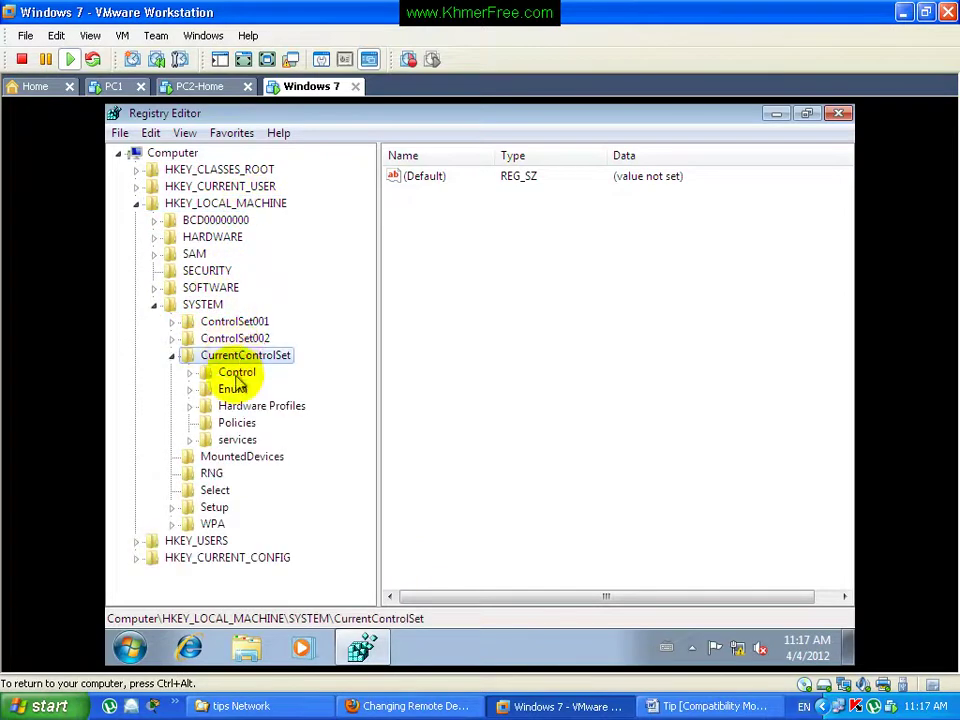
double_click(238, 373)
key(t)
scroll(276, 522, down, 2)
click(278, 508)
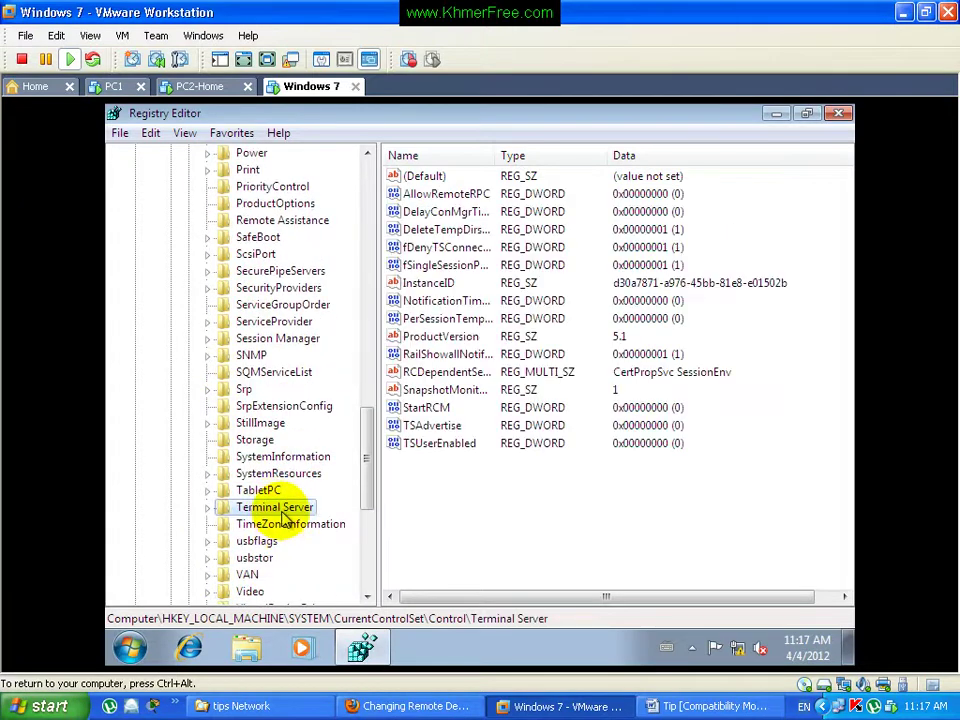
Step: Expand Terminal Server and its WinStations subkey, and show the values of the RDP-Tcp key
double_click(282, 510)
scroll(283, 505, down, 1)
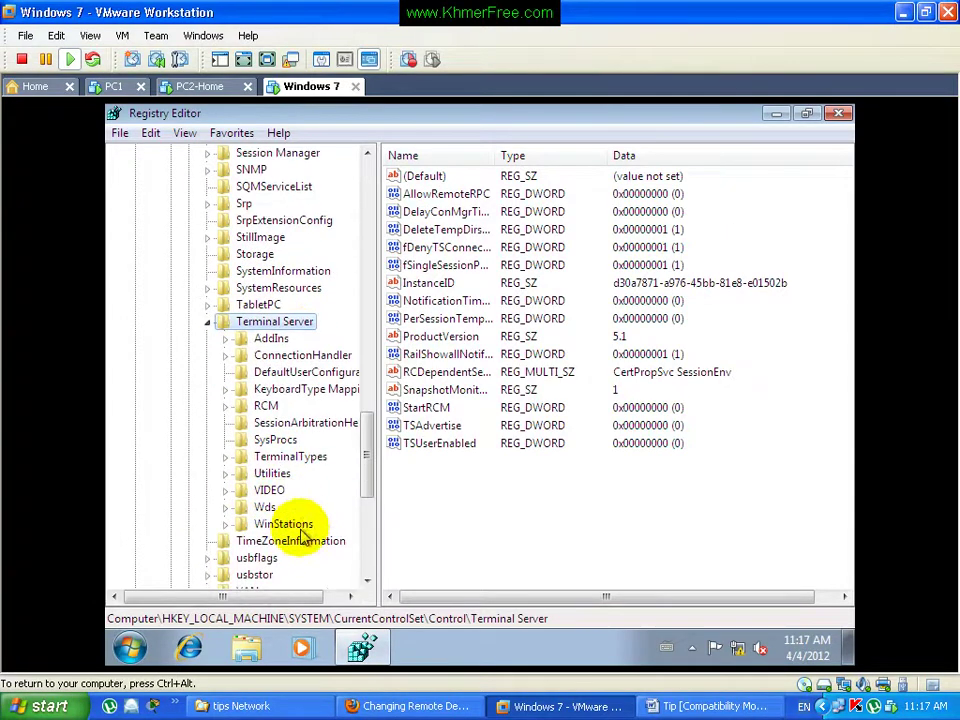
click(295, 525)
double_click(297, 528)
scroll(296, 527, down, 2)
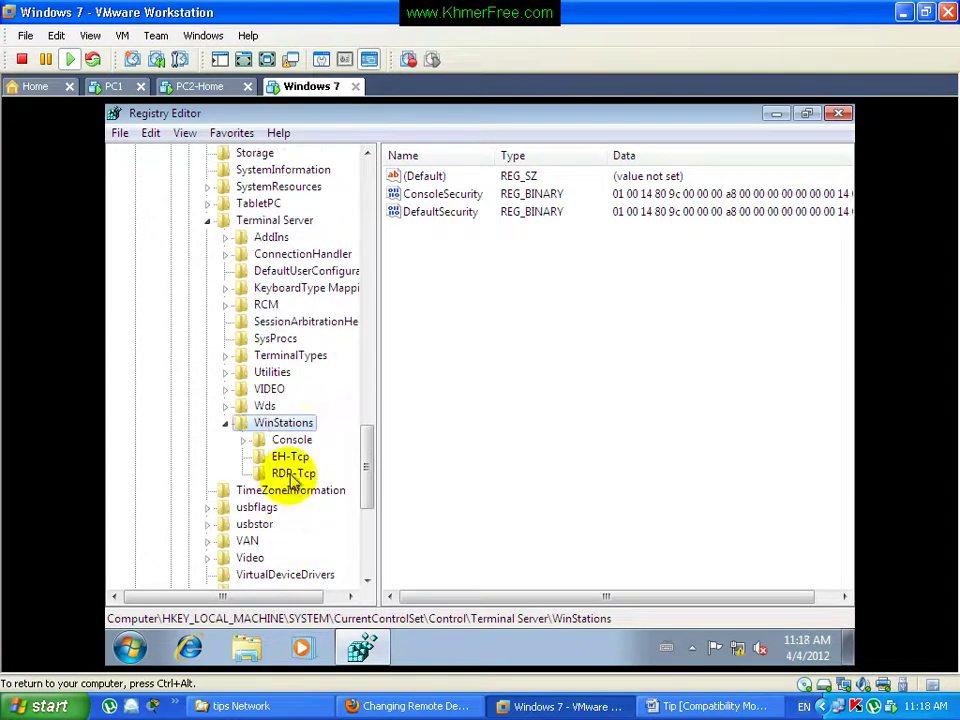
click(293, 474)
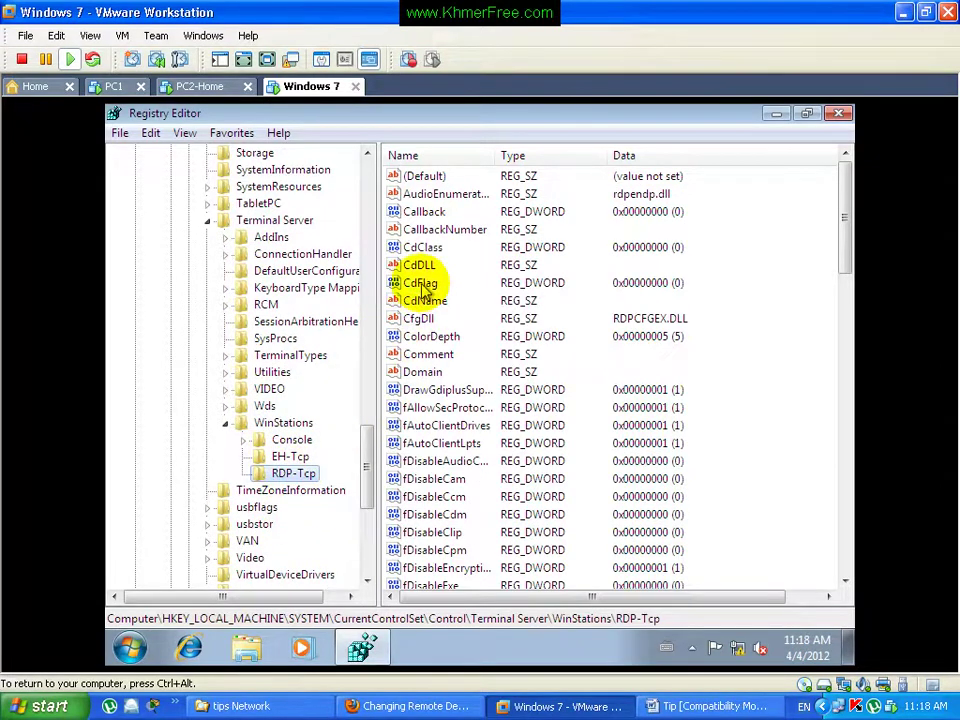
Step: Set the RDP-Tcp key's PortNumber value to decimal 2012 and close the Registry Editor
key(p)
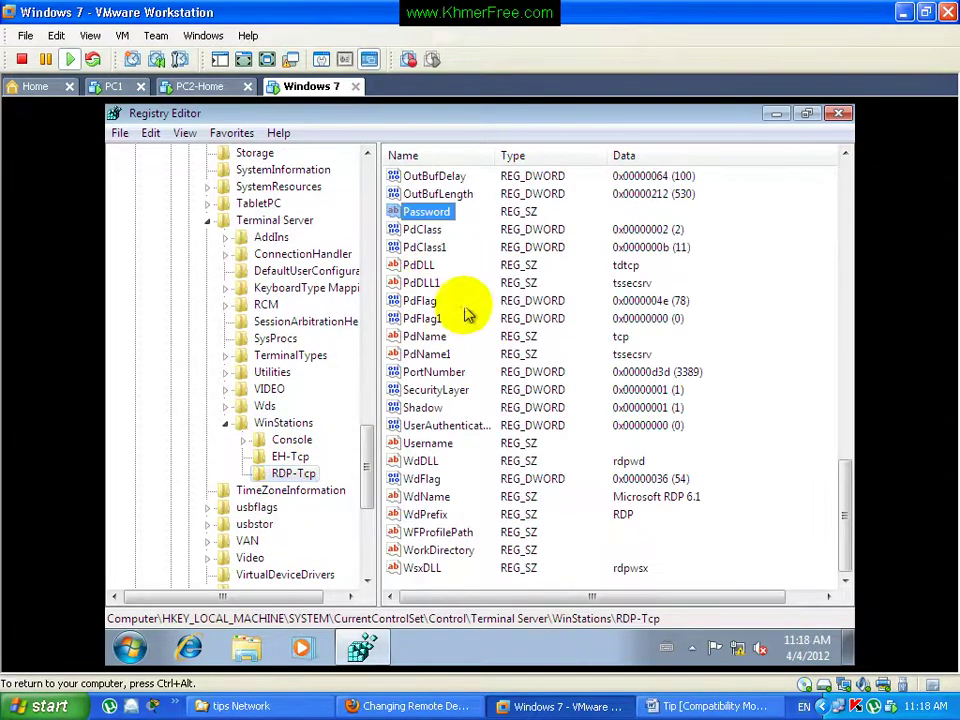
click(445, 372)
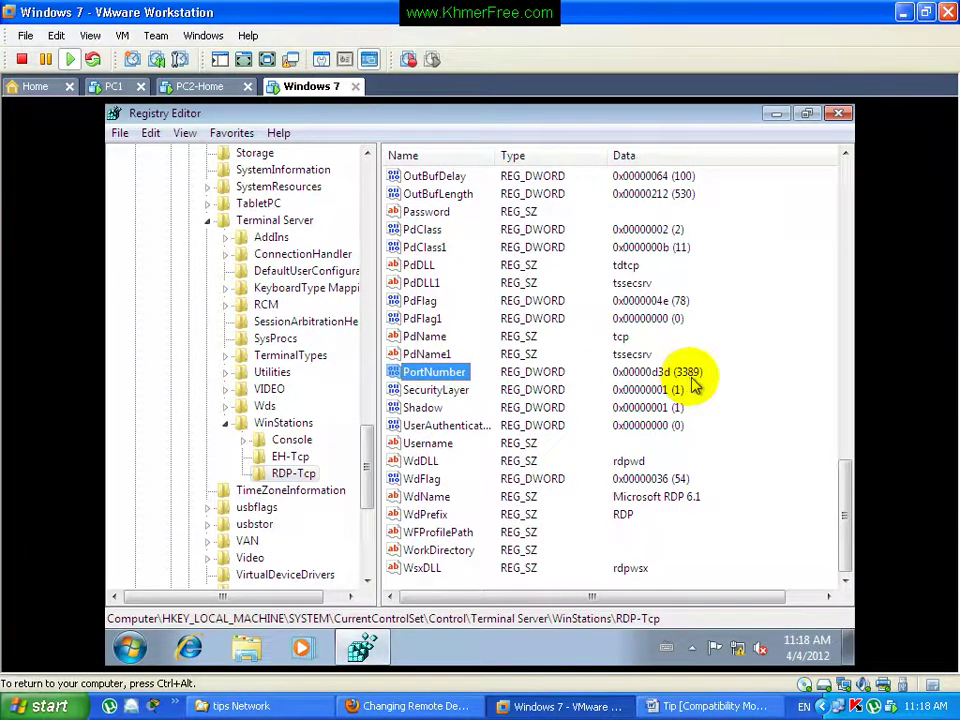
double_click(441, 372)
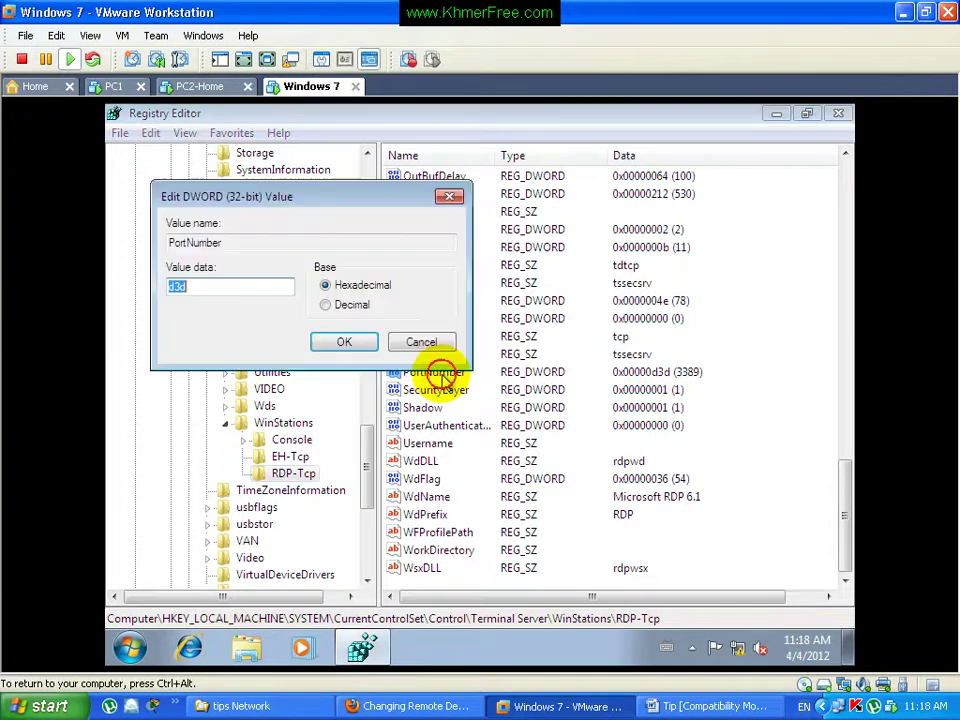
click(328, 305)
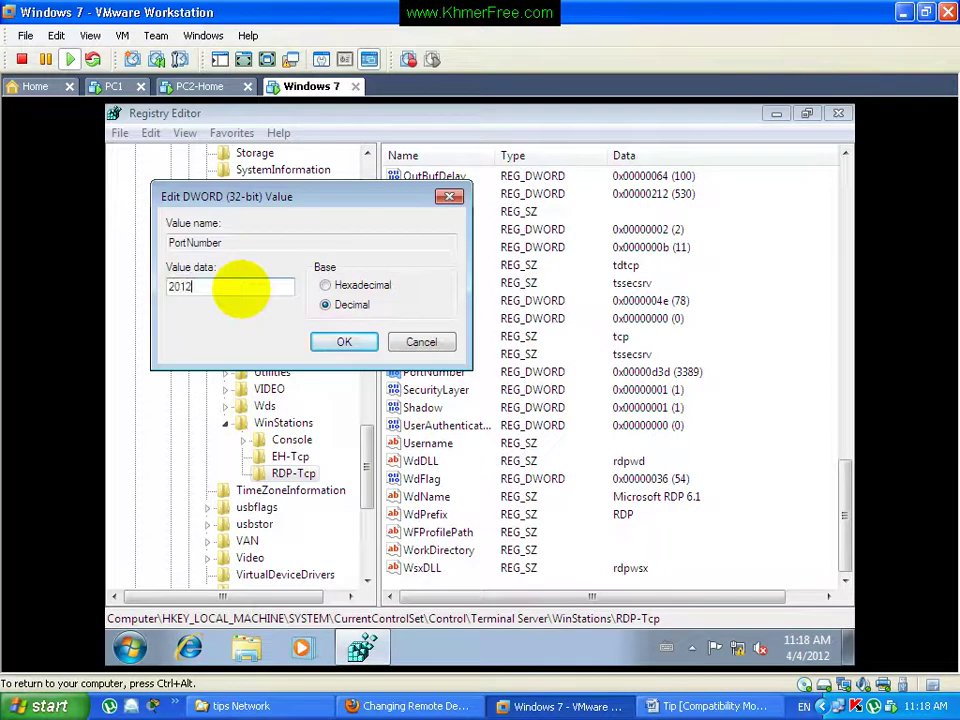
click(240, 288)
text(2012)
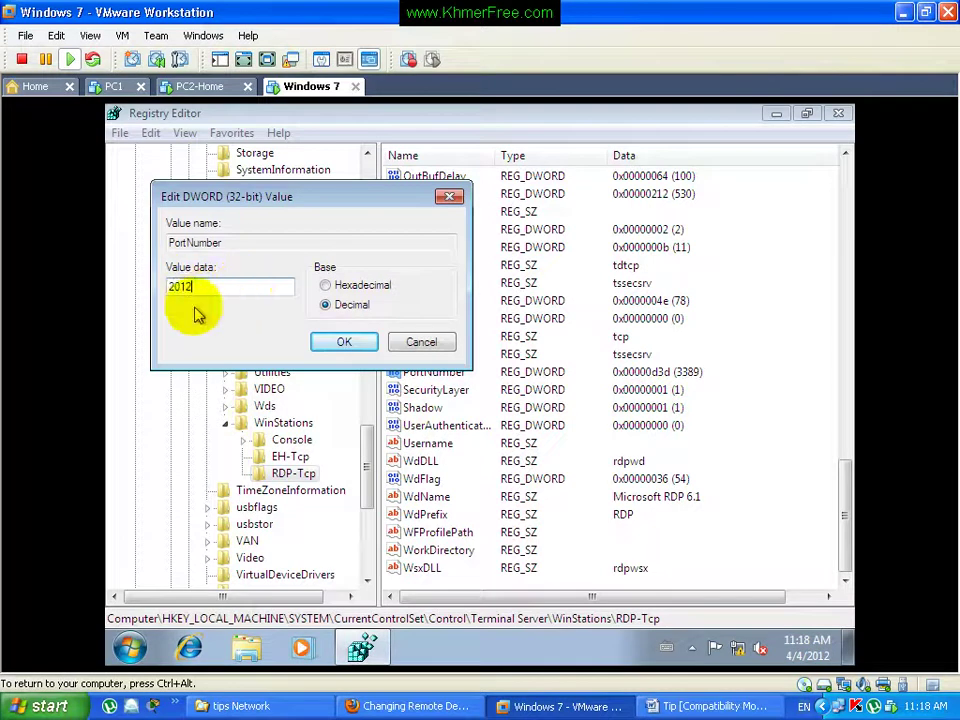
click(344, 342)
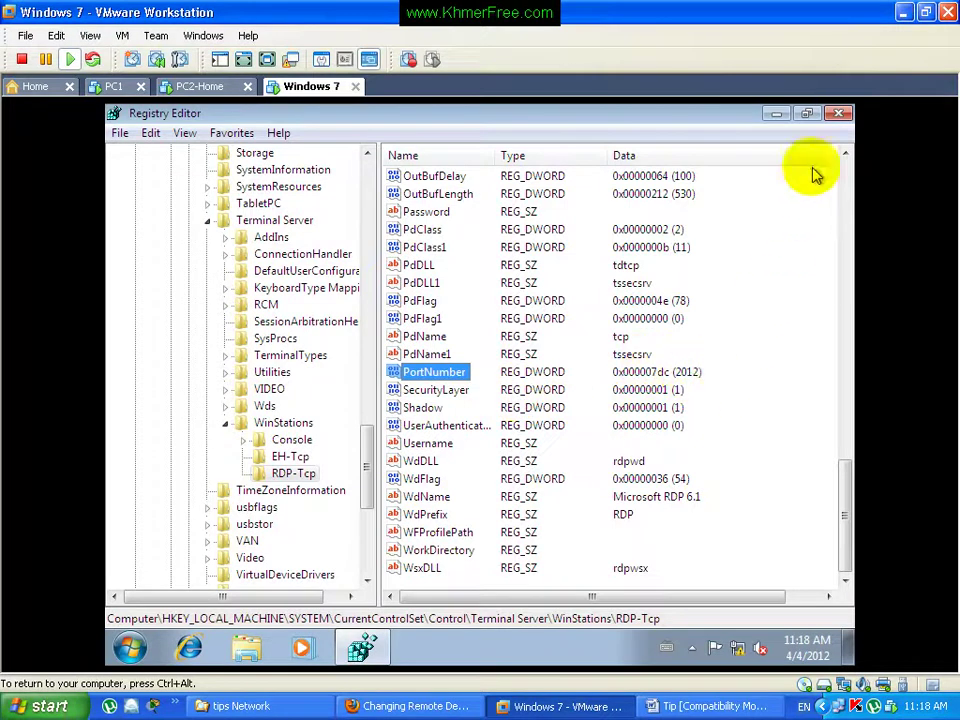
click(838, 118)
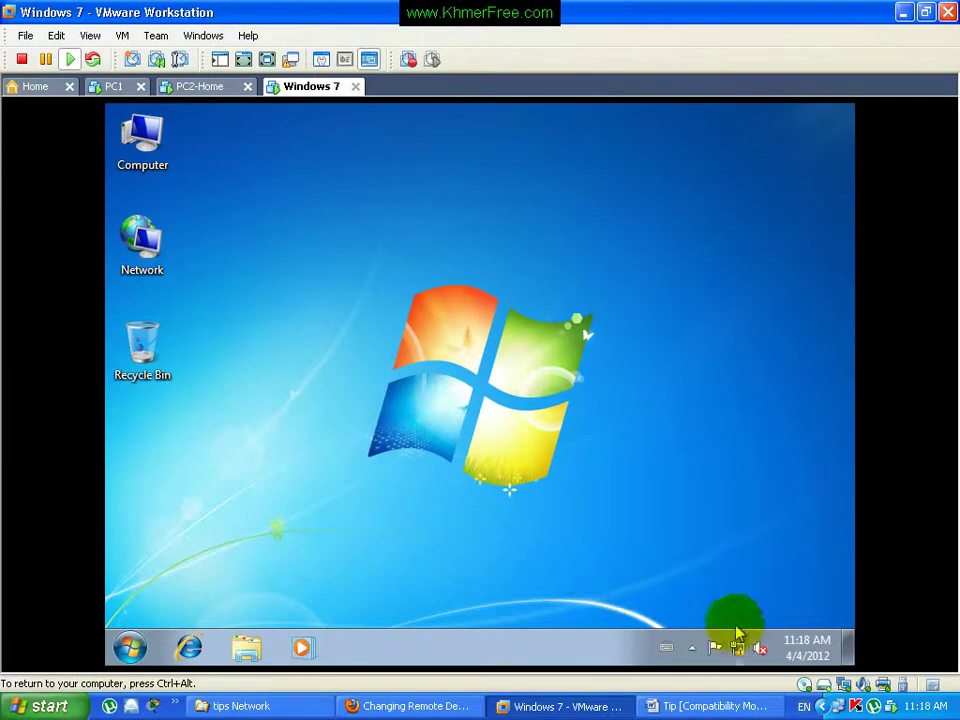
Step: Check the IPv4 address in the Local Area Connection details through the Network and Sharing Center, then close the network windows
click(740, 650)
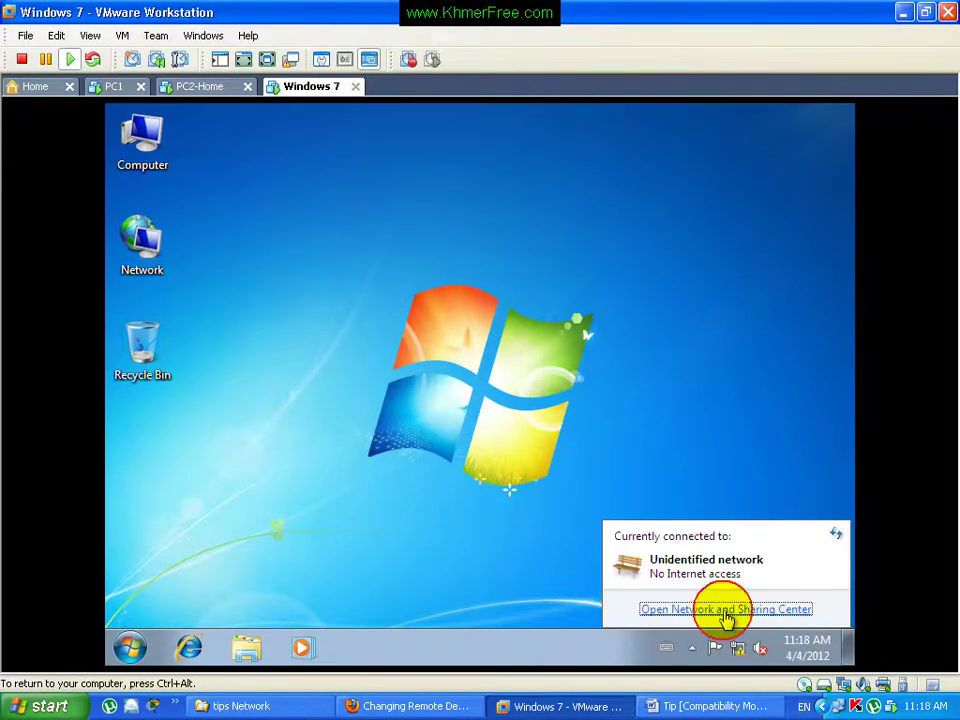
click(722, 609)
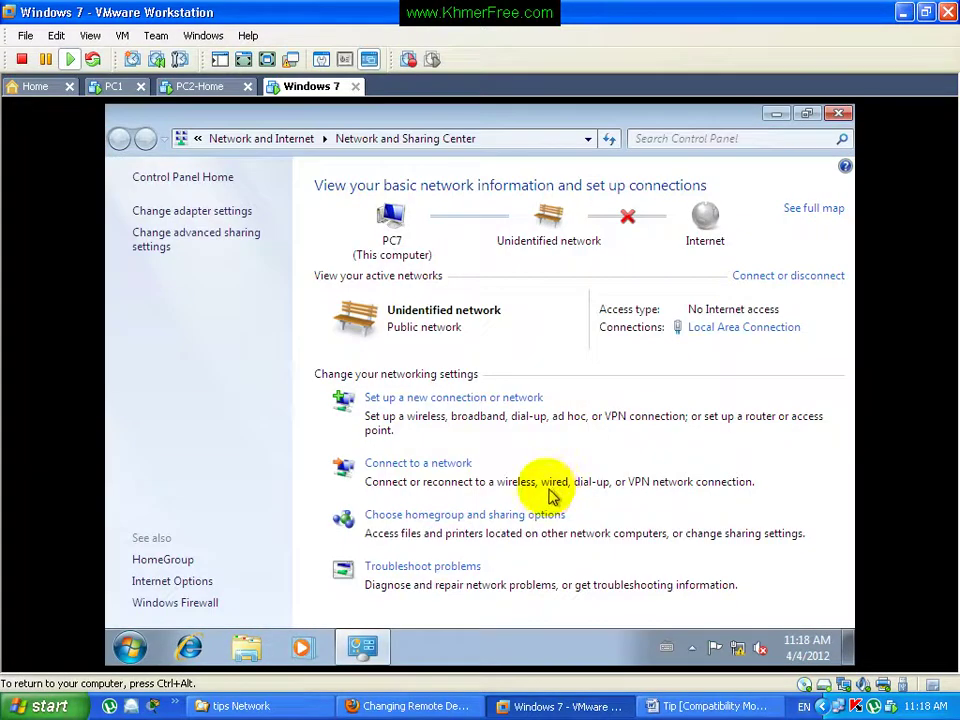
click(729, 336)
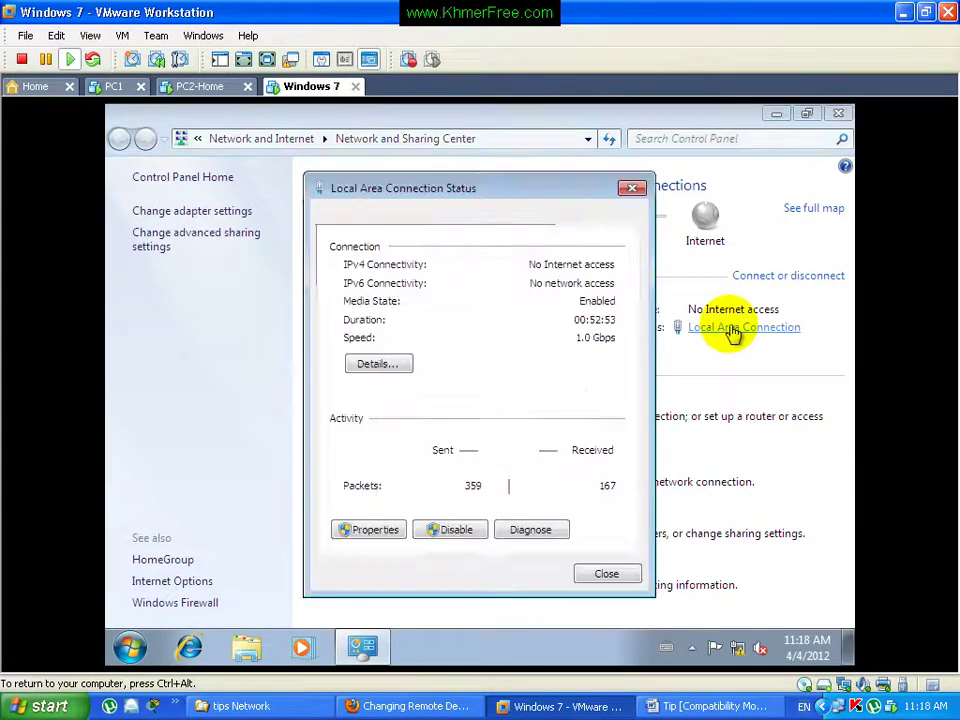
click(378, 363)
click(517, 350)
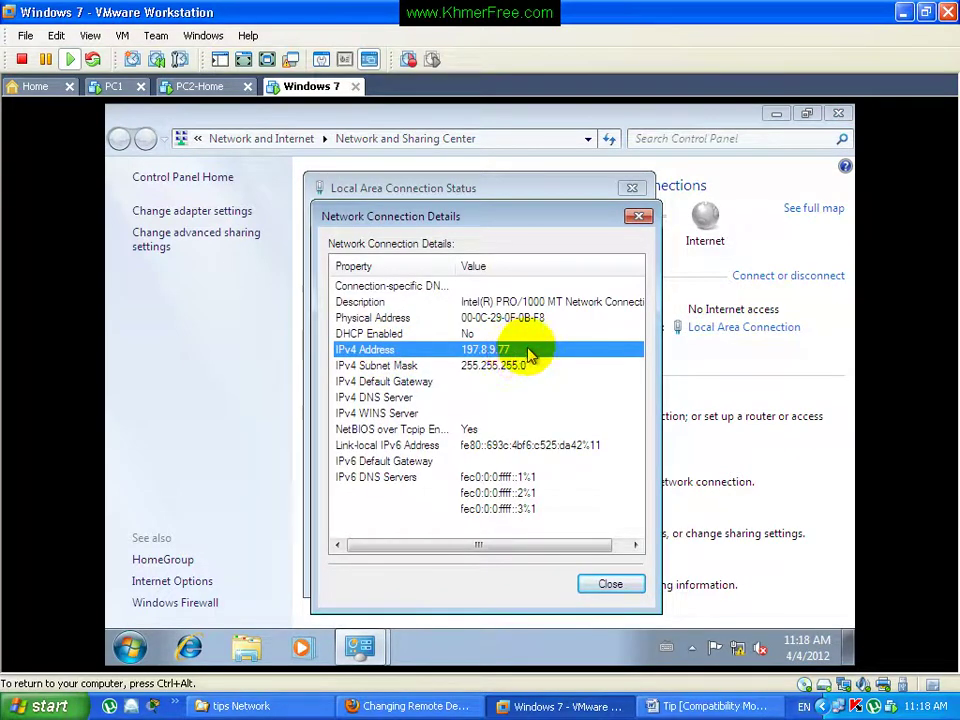
click(639, 218)
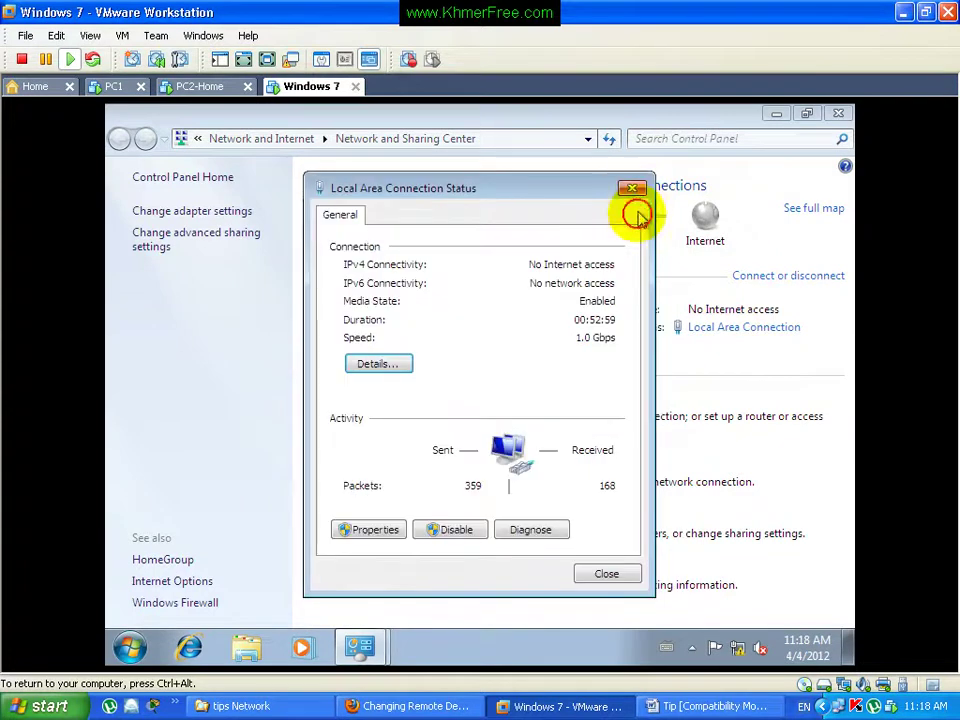
click(632, 189)
click(838, 117)
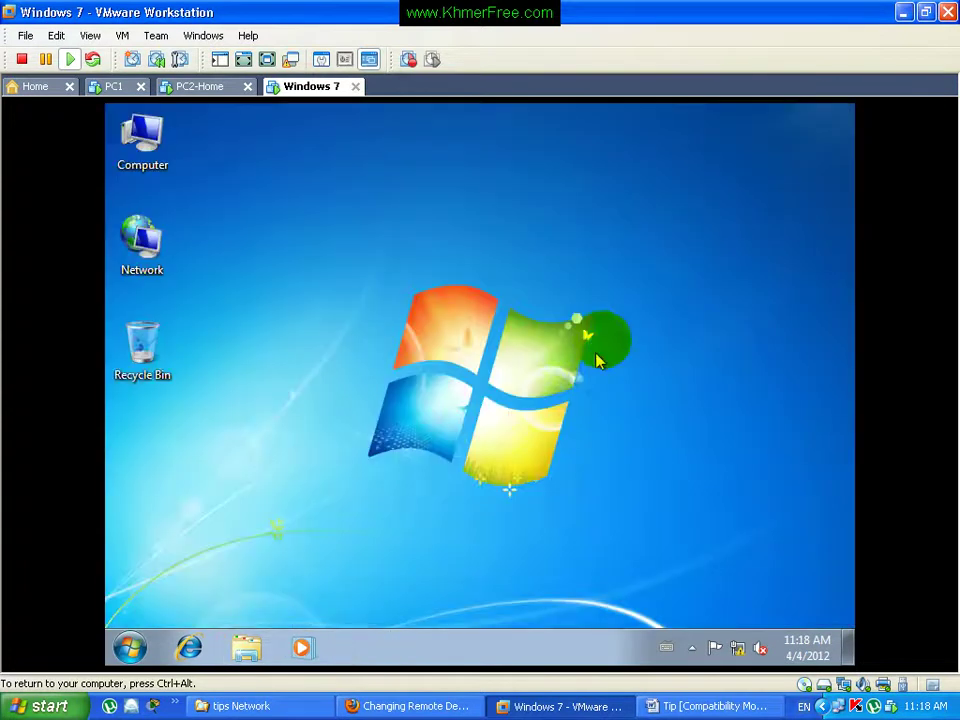
Step: Turn off Windows Firewall for both private and public networks on Windows 7 and close the firewall window
key(super+r)
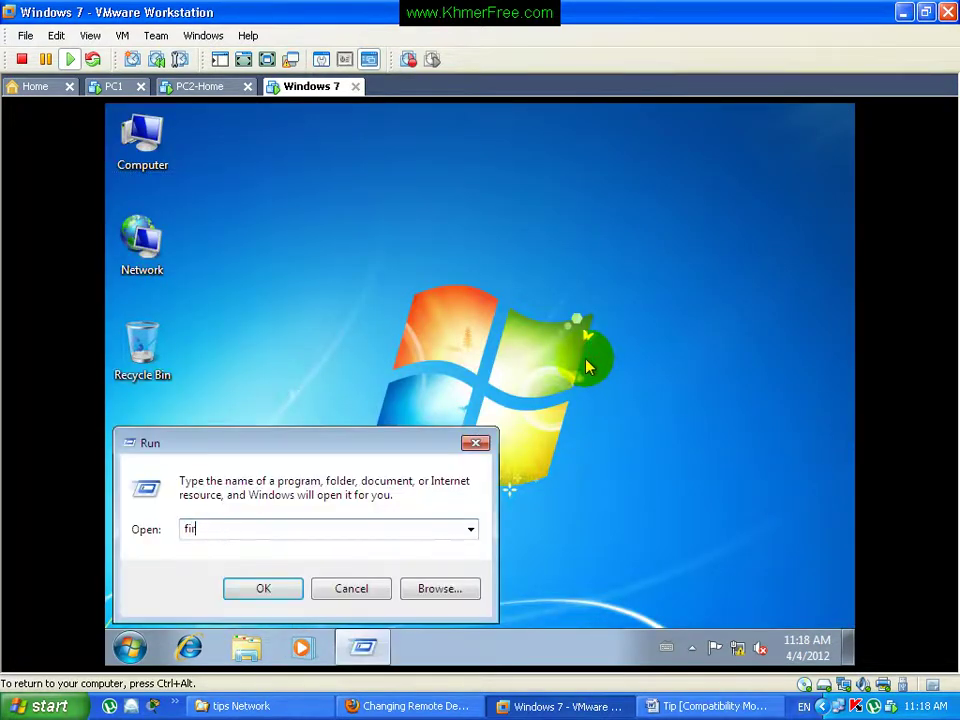
key(Return)
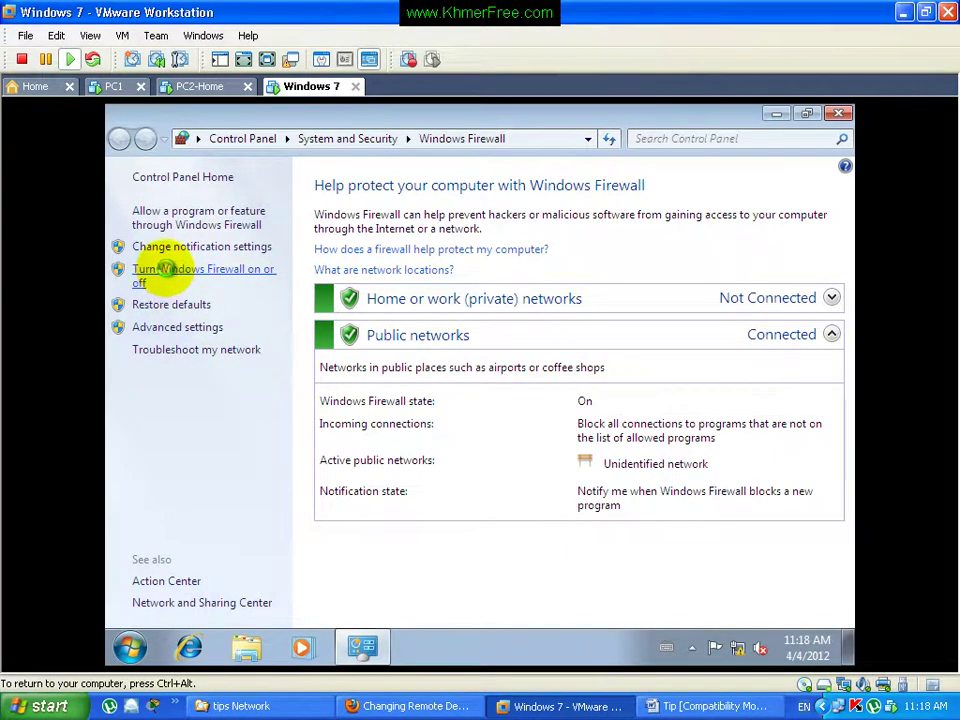
click(170, 277)
click(282, 340)
click(322, 443)
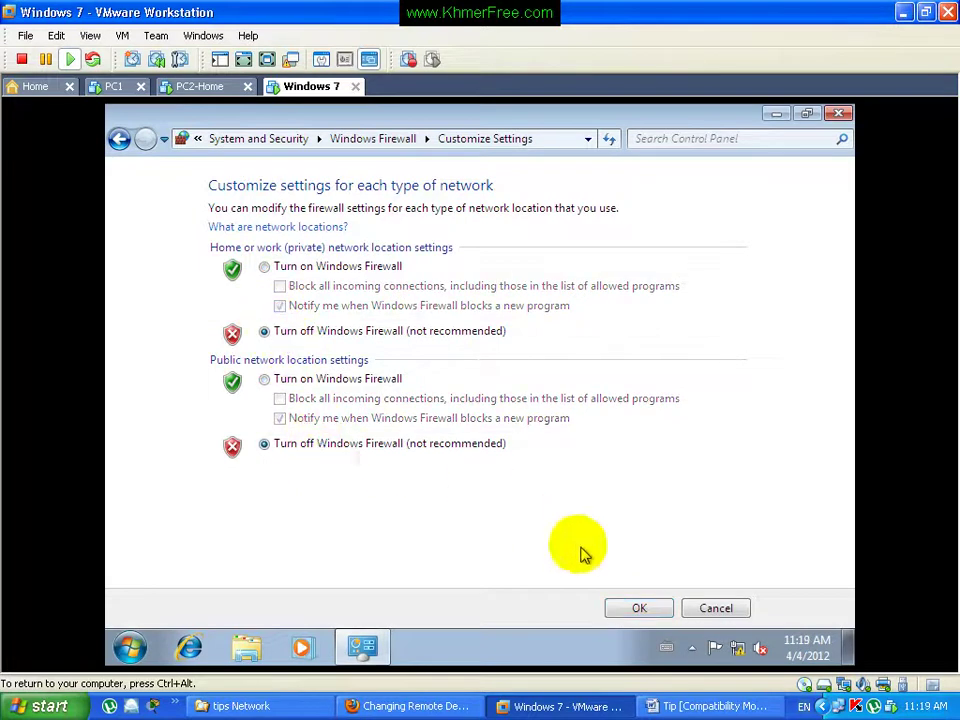
click(634, 612)
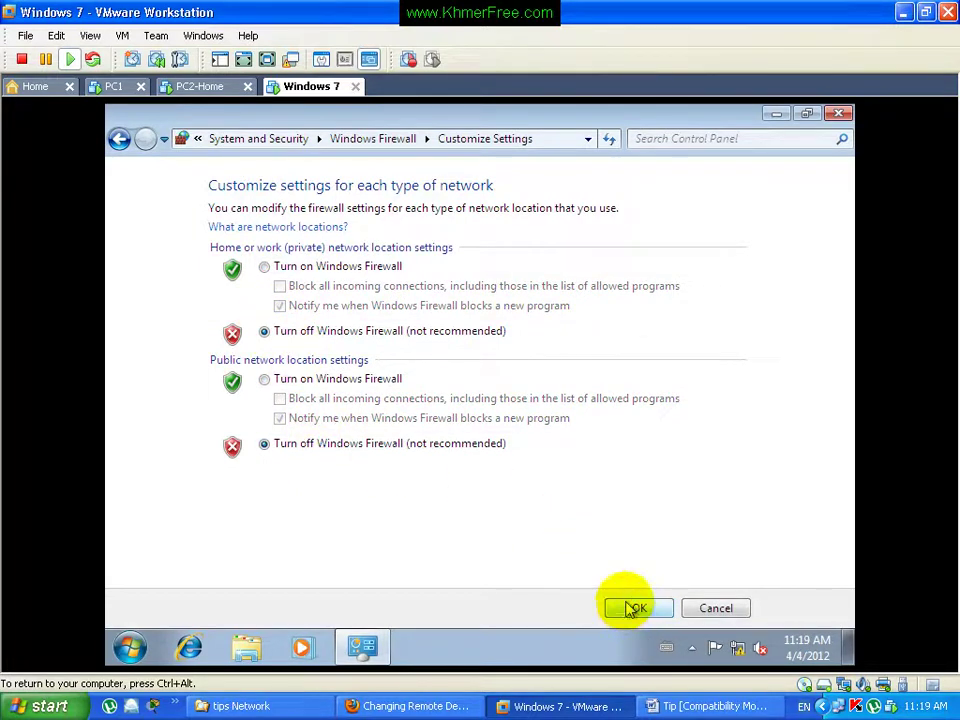
click(840, 114)
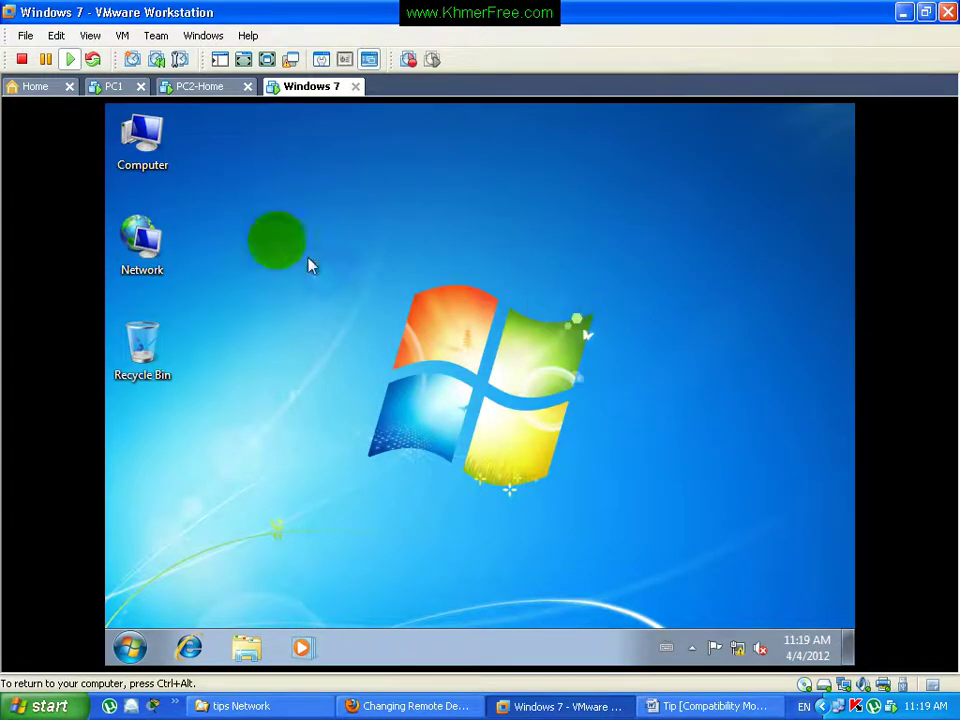
Step: Allow Remote Desktop connections from computers running any version in the computer's remote settings and close the System window
right_click(156, 145)
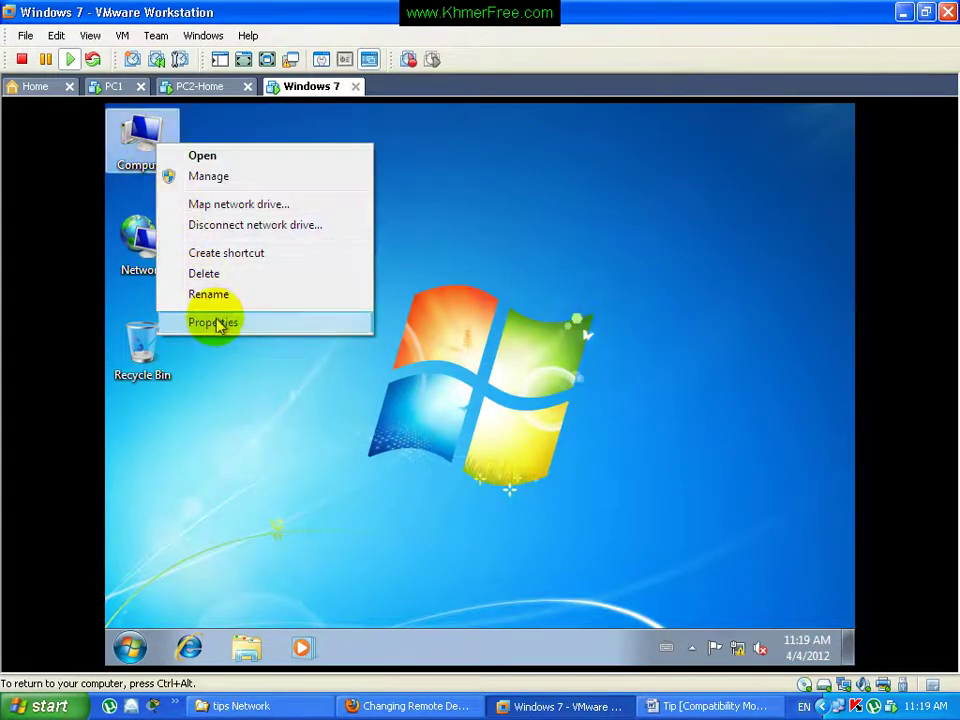
click(216, 321)
click(360, 338)
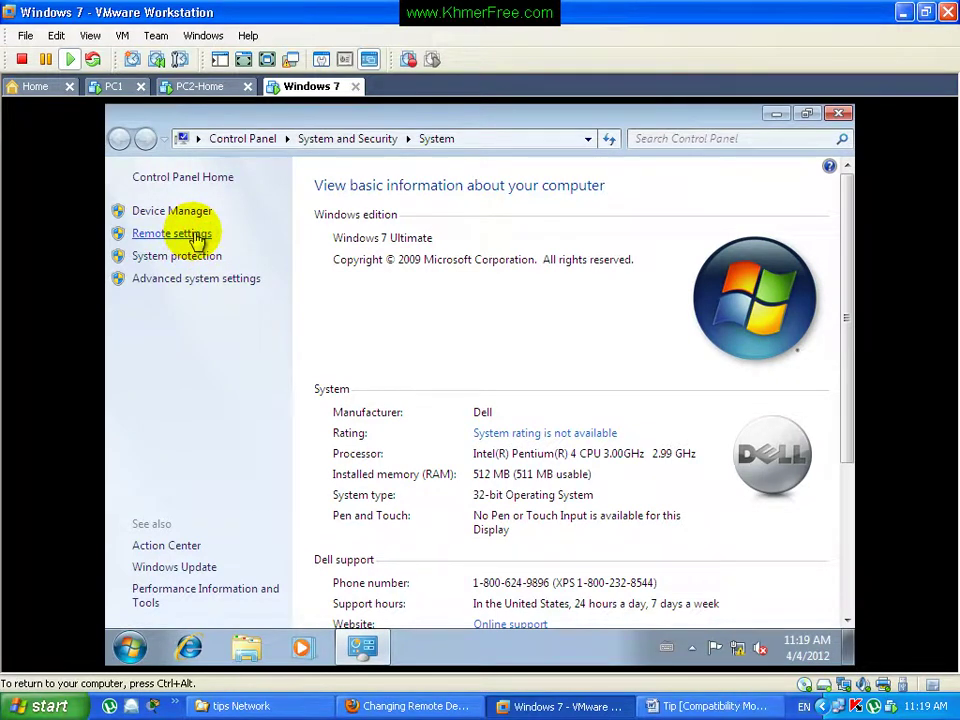
click(195, 236)
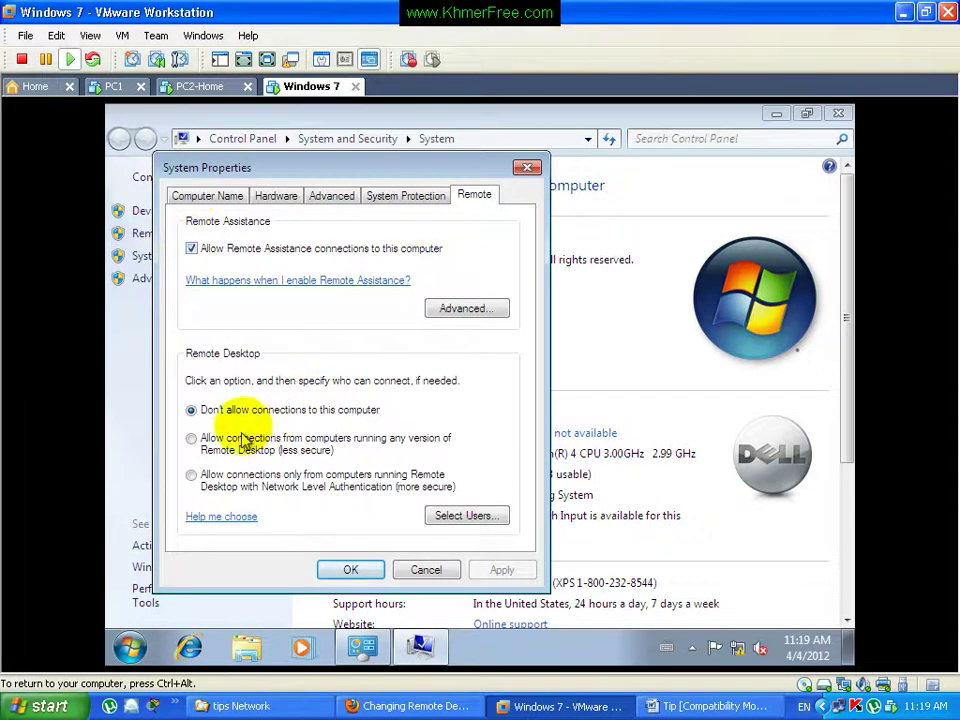
click(205, 438)
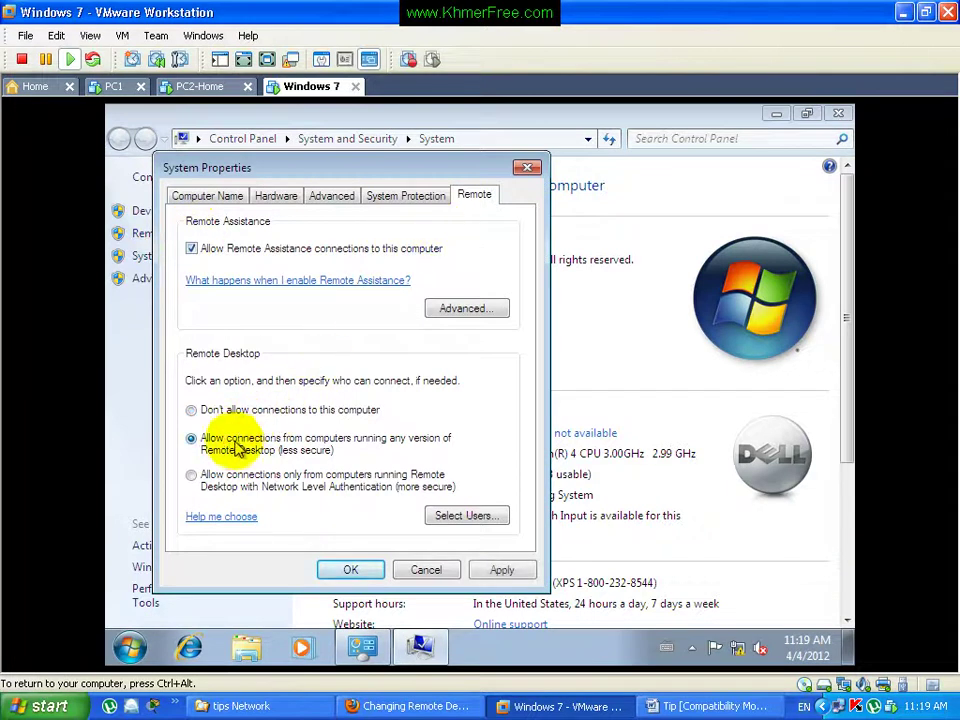
click(358, 571)
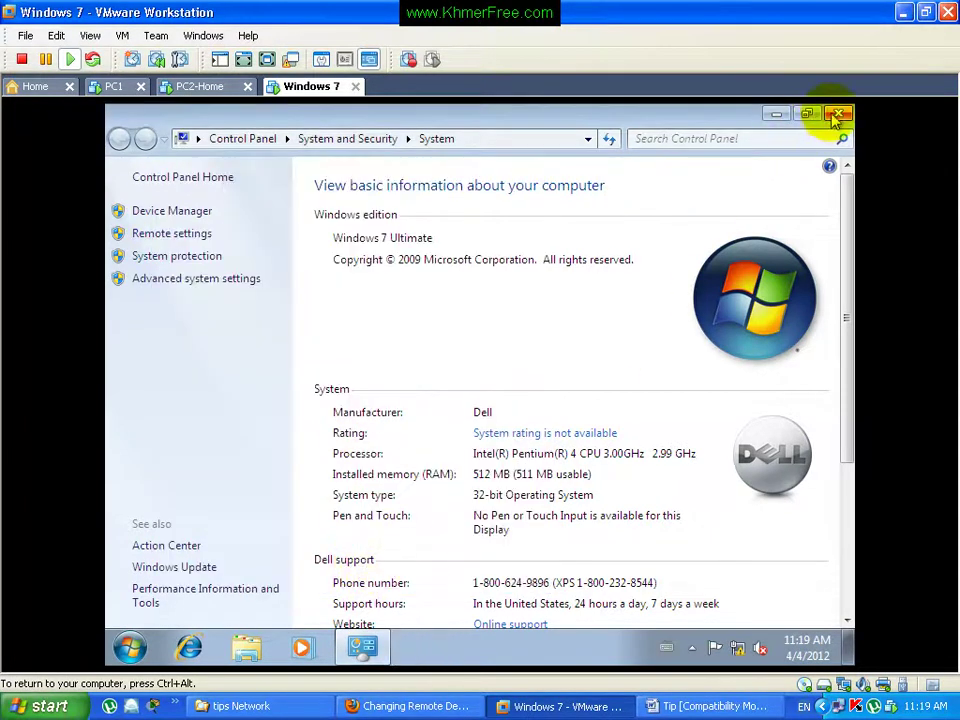
click(838, 118)
Step: Switch to PC1, ping 197.8.9.77 from the open command prompt and minimize it
click(110, 88)
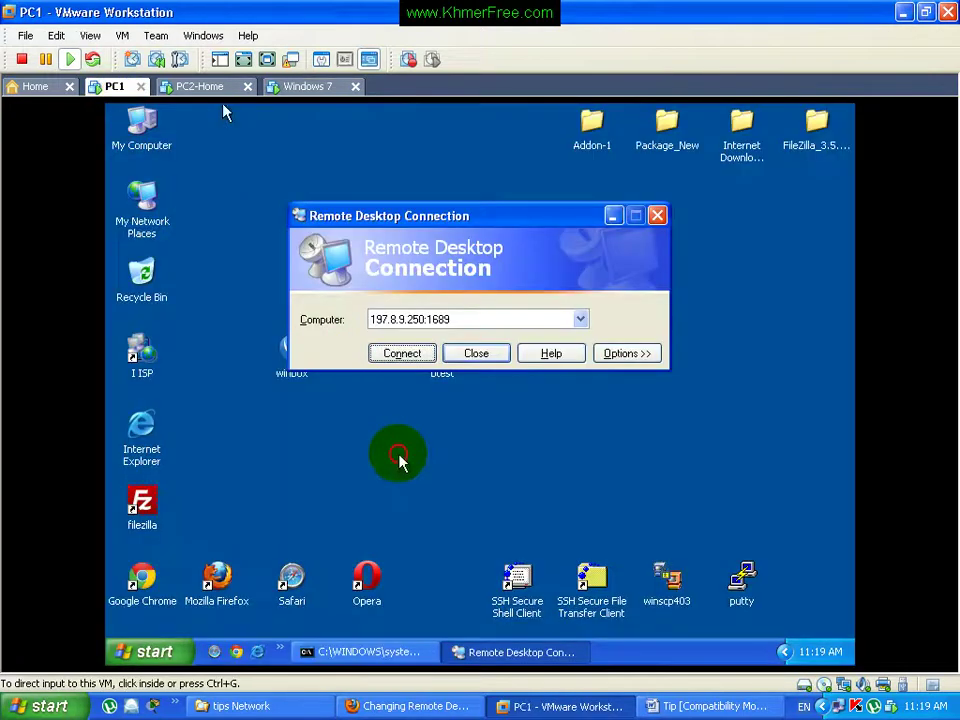
click(397, 457)
key(super)
key(super)
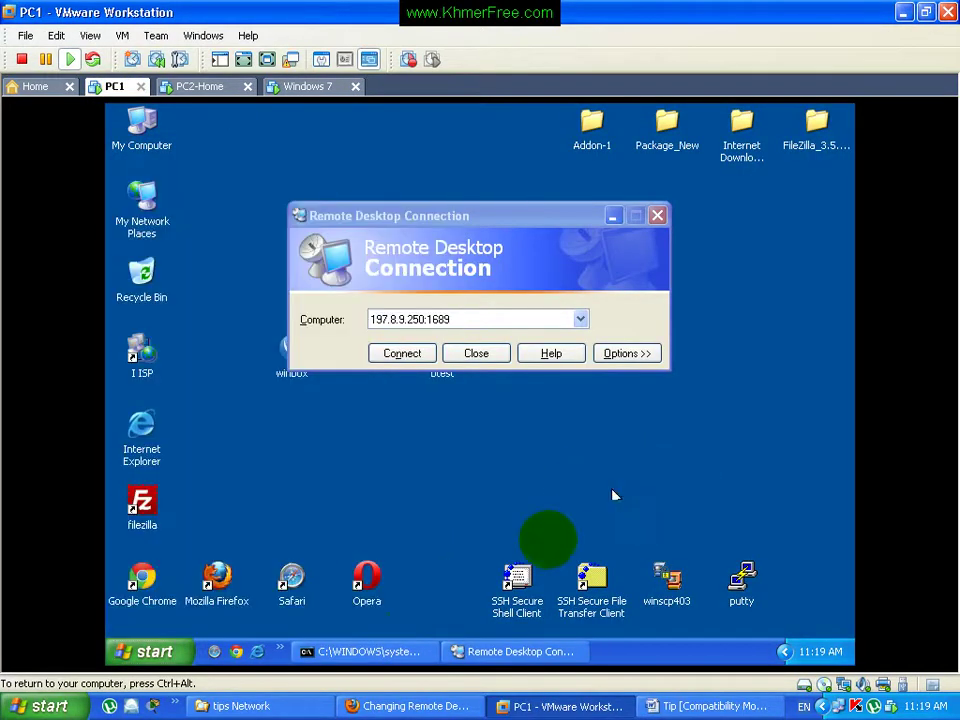
click(400, 651)
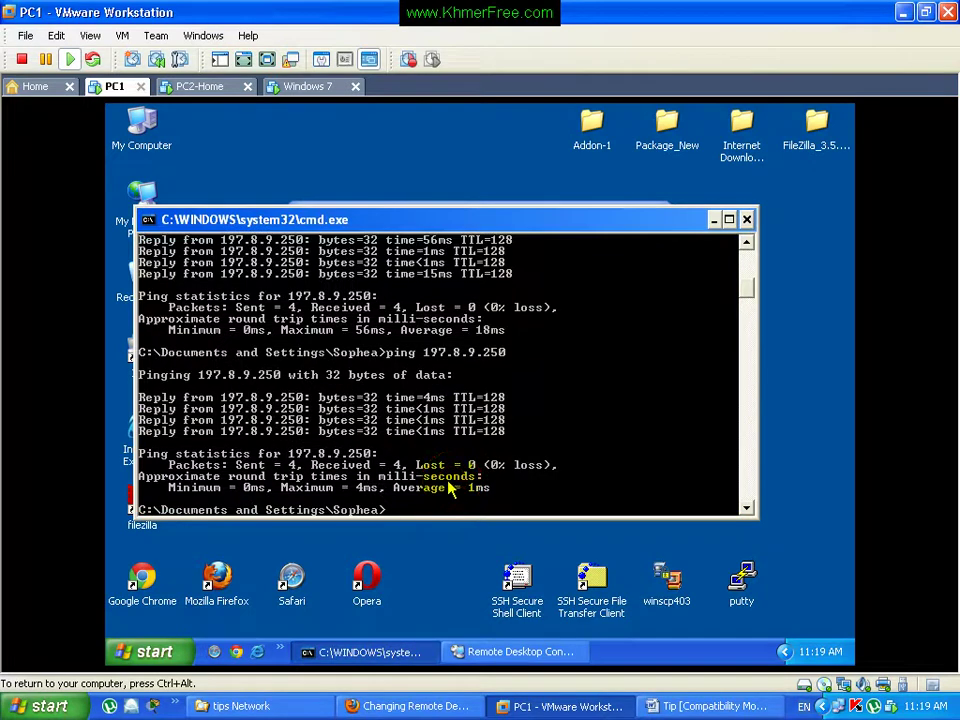
key(Up)
text(77)
key(Return)
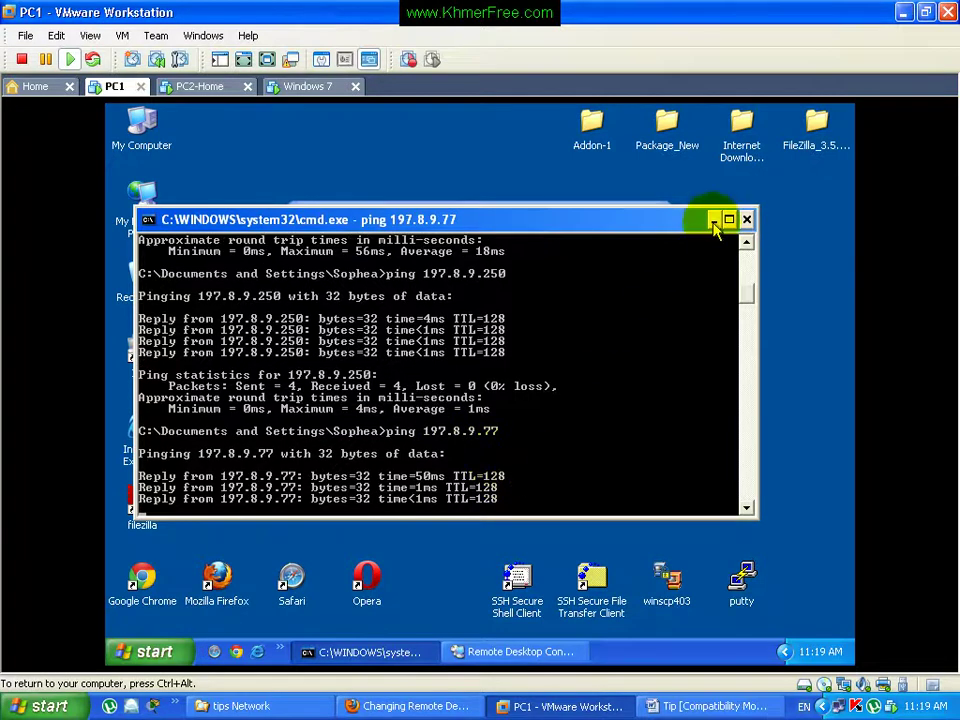
click(714, 219)
Step: Try to connect to 197.8.9.77 in Remote Desktop Connection without specifying a port, then dismiss the resulting dialog
click(484, 318)
click(484, 318)
key(BackSpace)
key(BackSpace)
key(BackSpace)
key(BackSpace)
key(BackSpace)
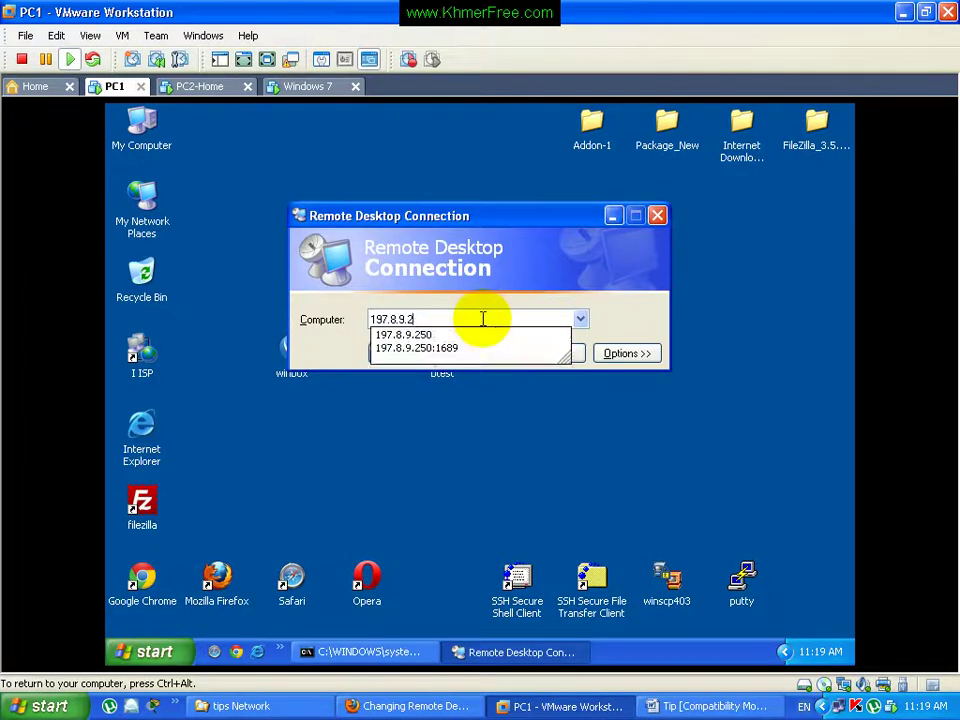
text(.77)
key(Return)
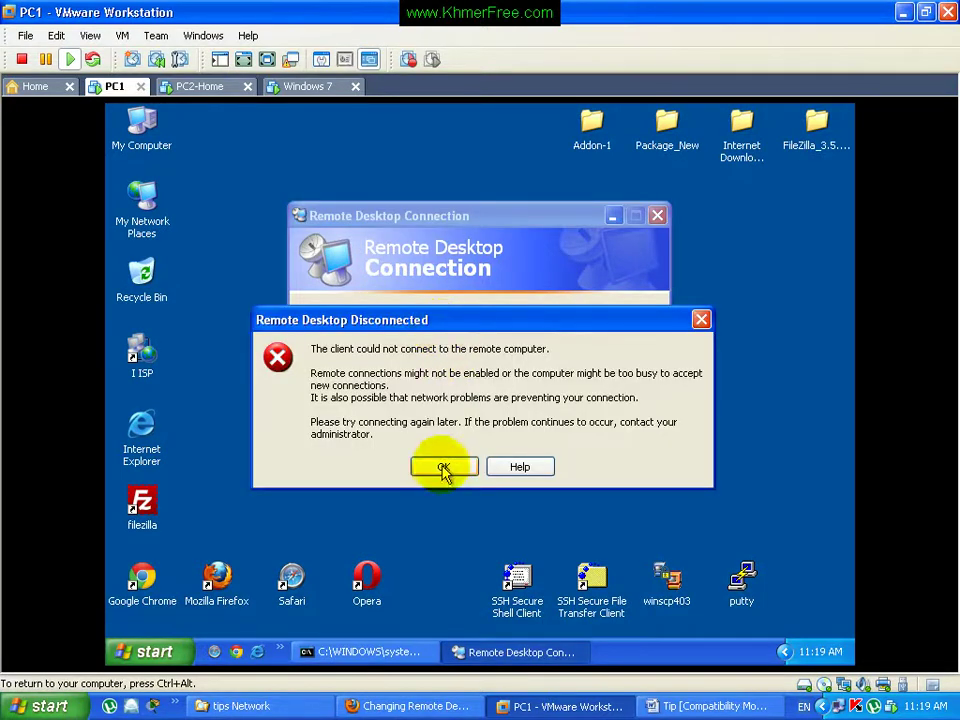
click(443, 468)
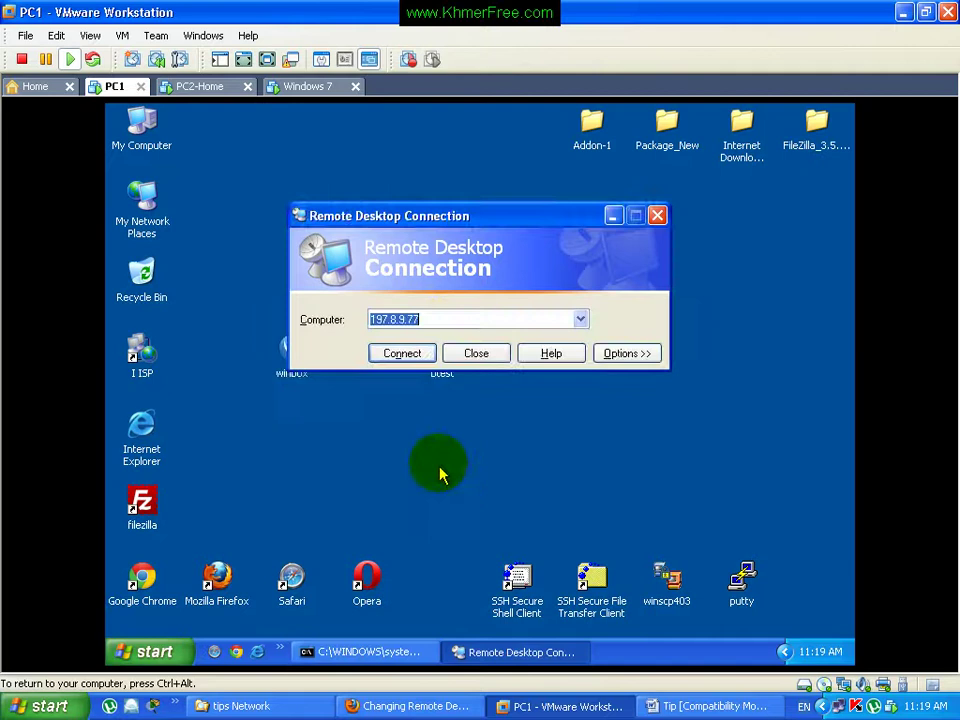
Step: Connect to 197.8.9.77:2012 through Remote Desktop Connection and cancel at the Windows 7 logon screen
click(433, 319)
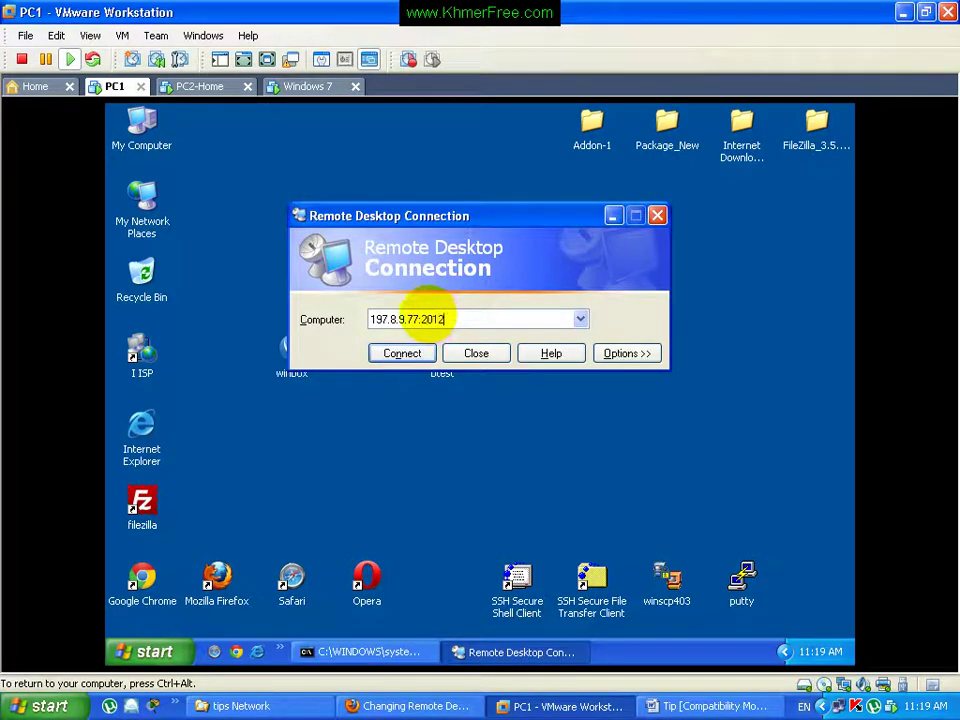
click(404, 355)
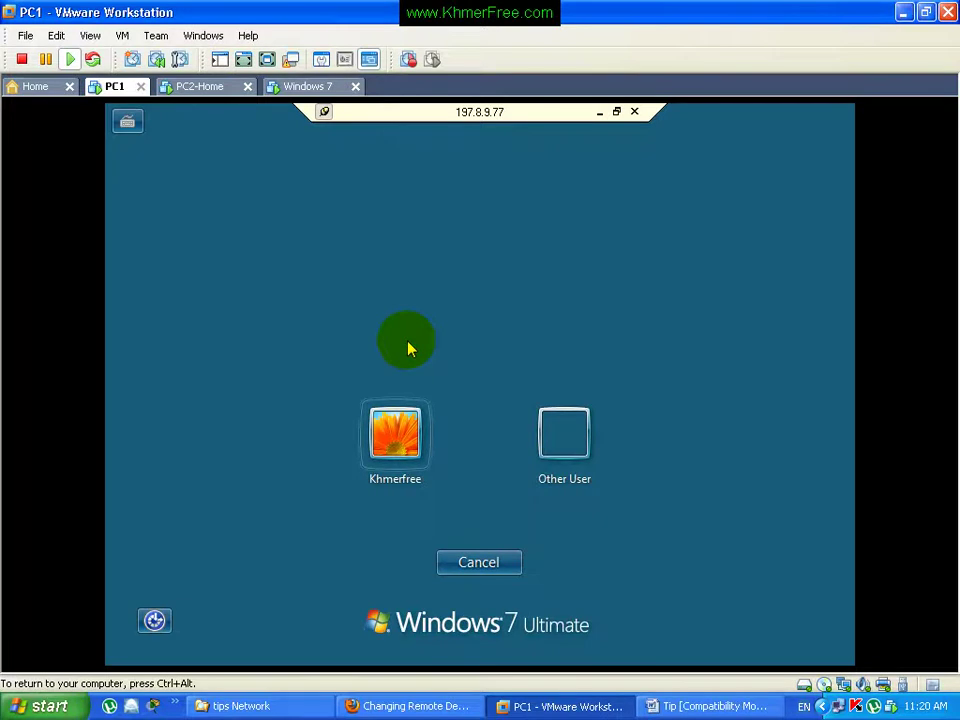
click(478, 566)
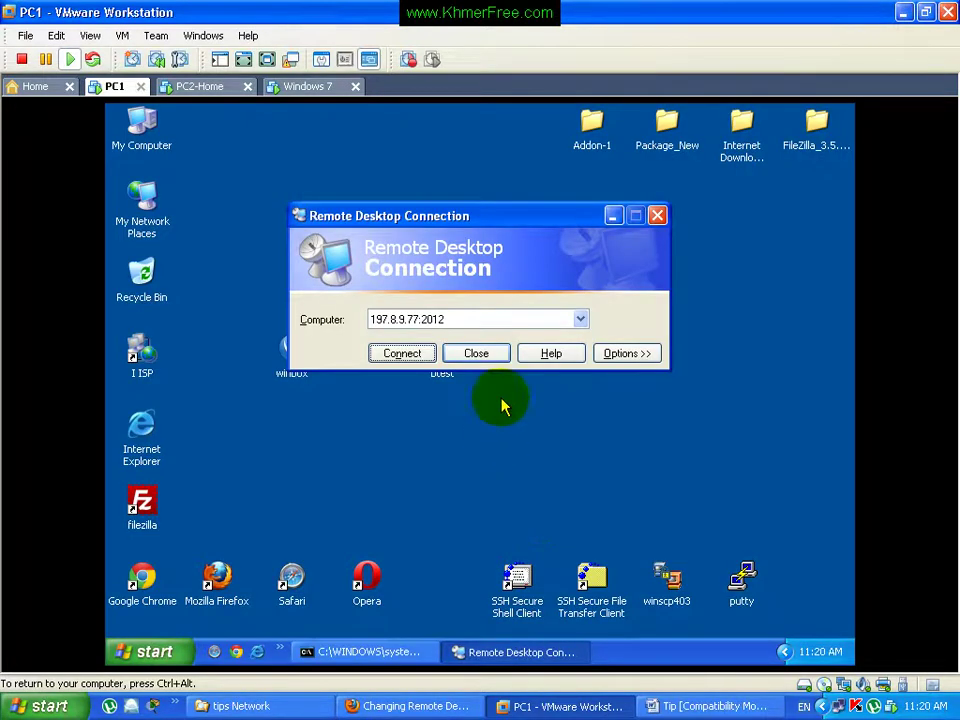
Step: Switch to the Tip document in Word and place the cursor at the start of the Port Remote Desktop heading
click(668, 690)
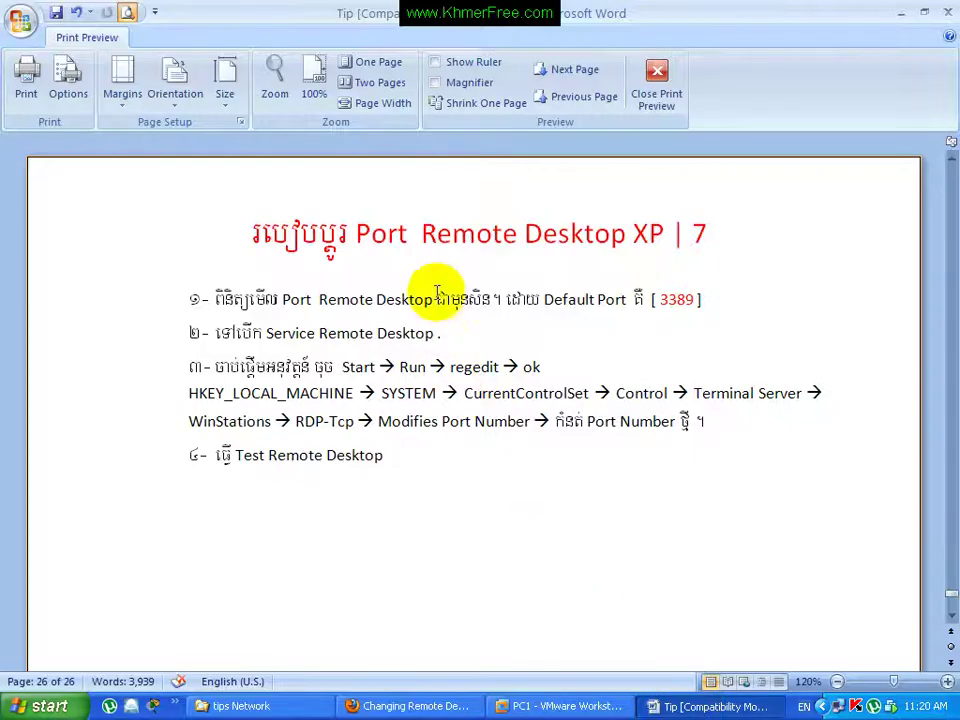
click(230, 237)
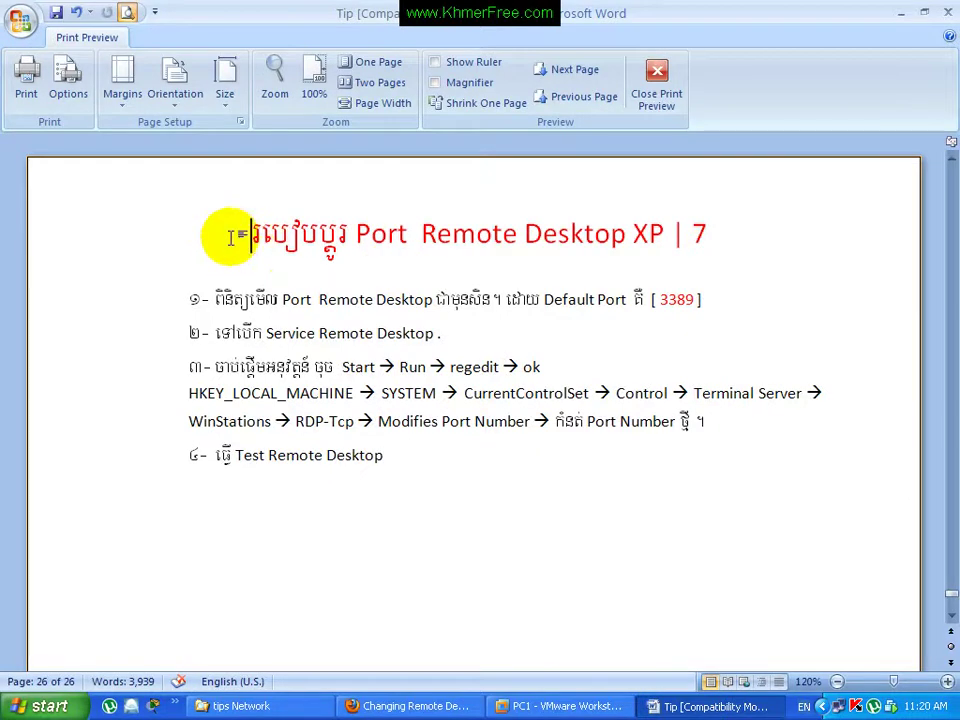